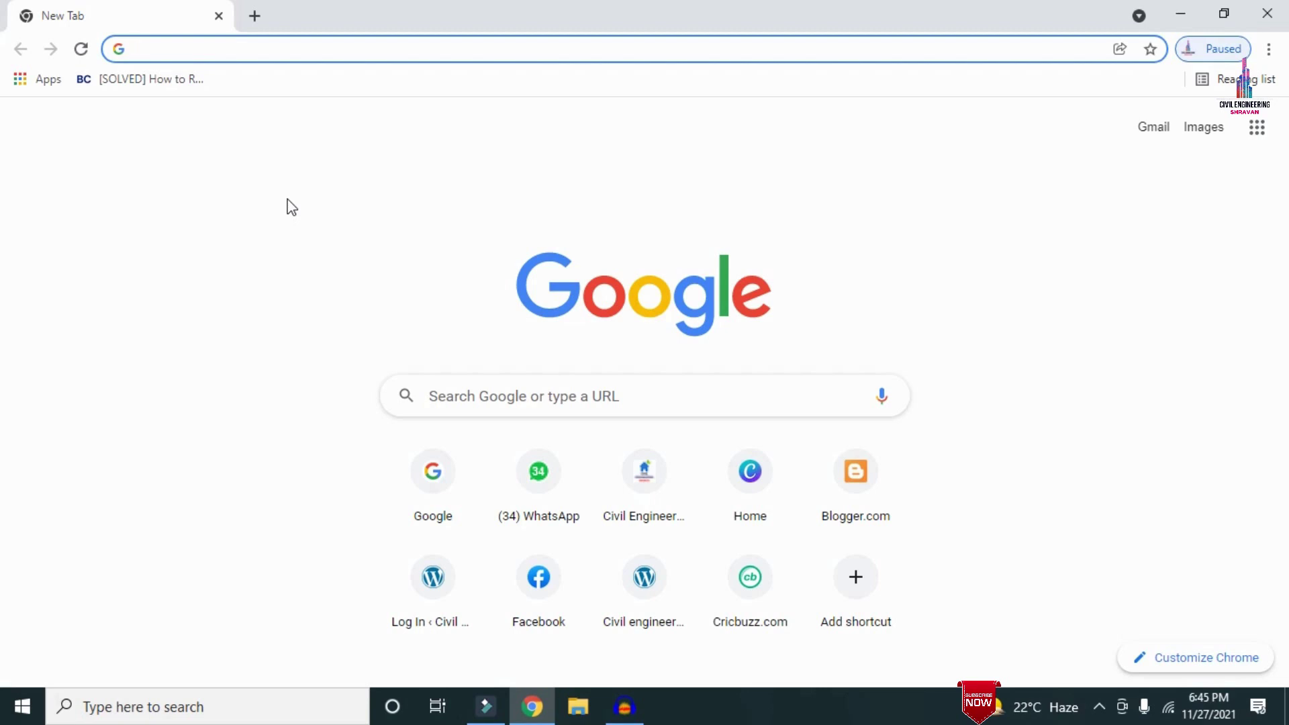
Step: Load civilbasics123.com in Chrome and scroll through the home page's latest posts
text(http://civilbasics123.com/)
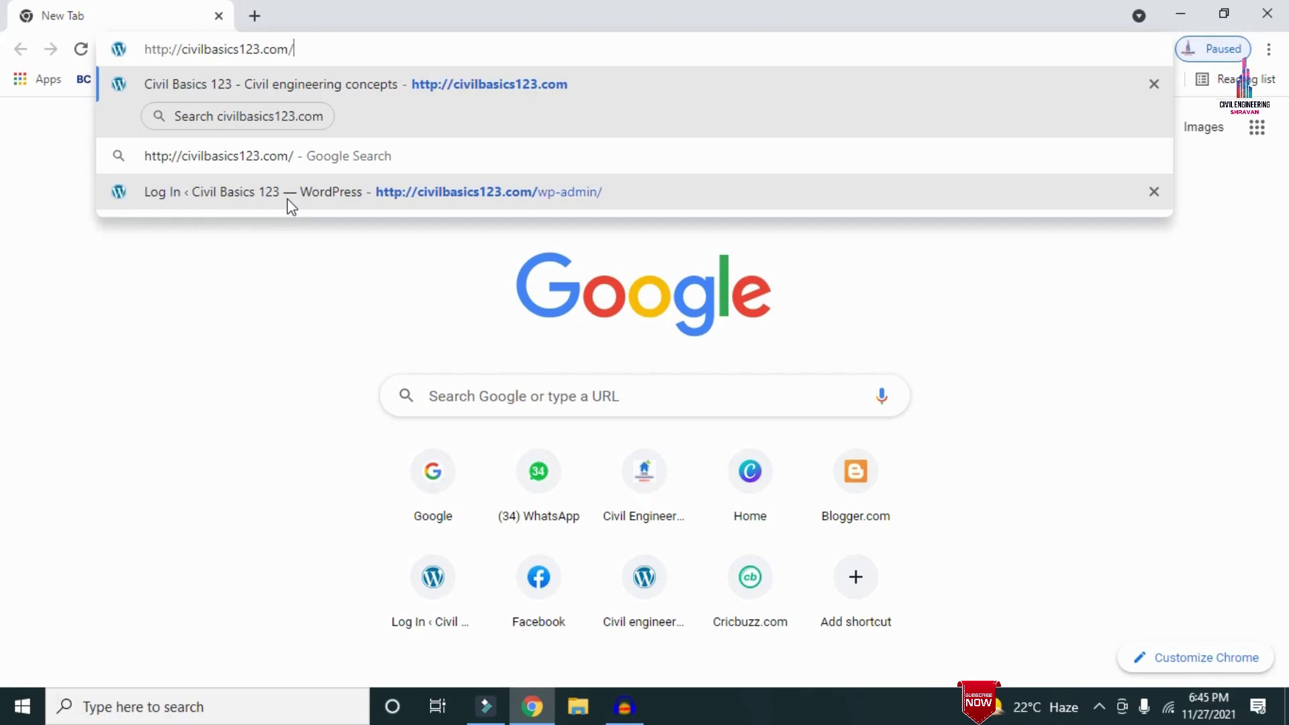
key(Return)
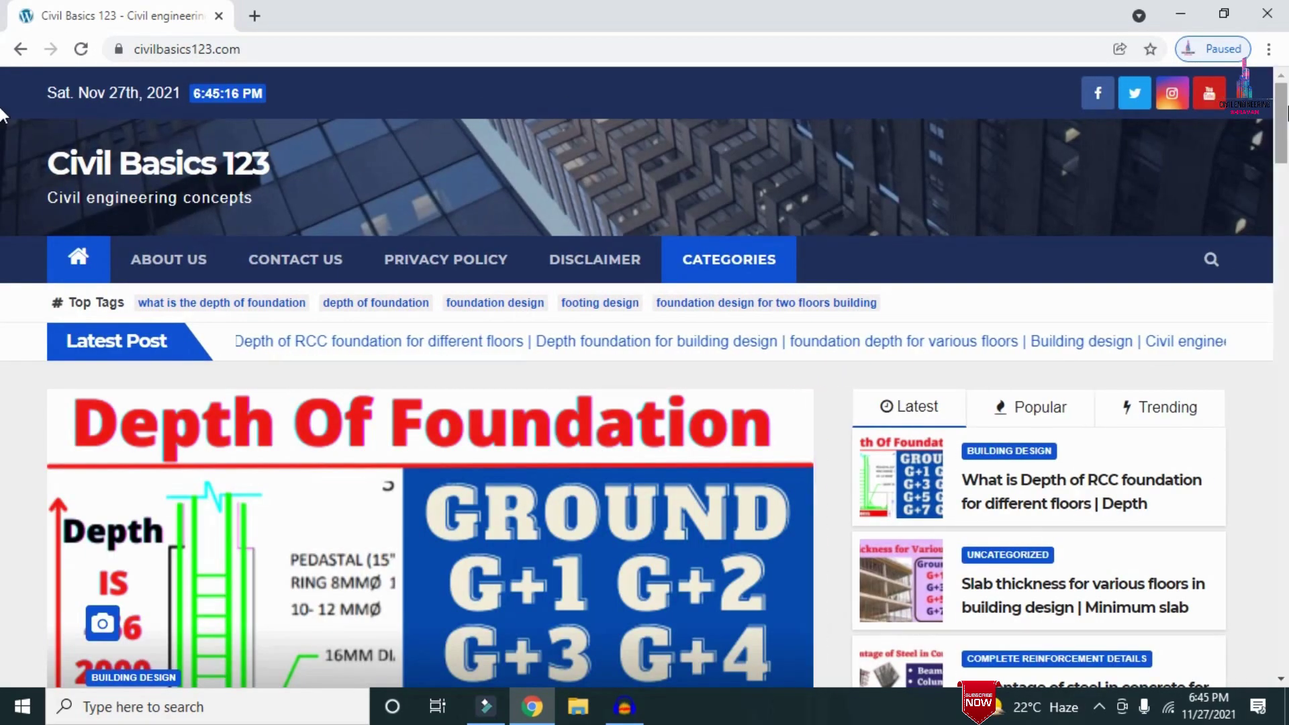
scroll(3, 116, down, 6)
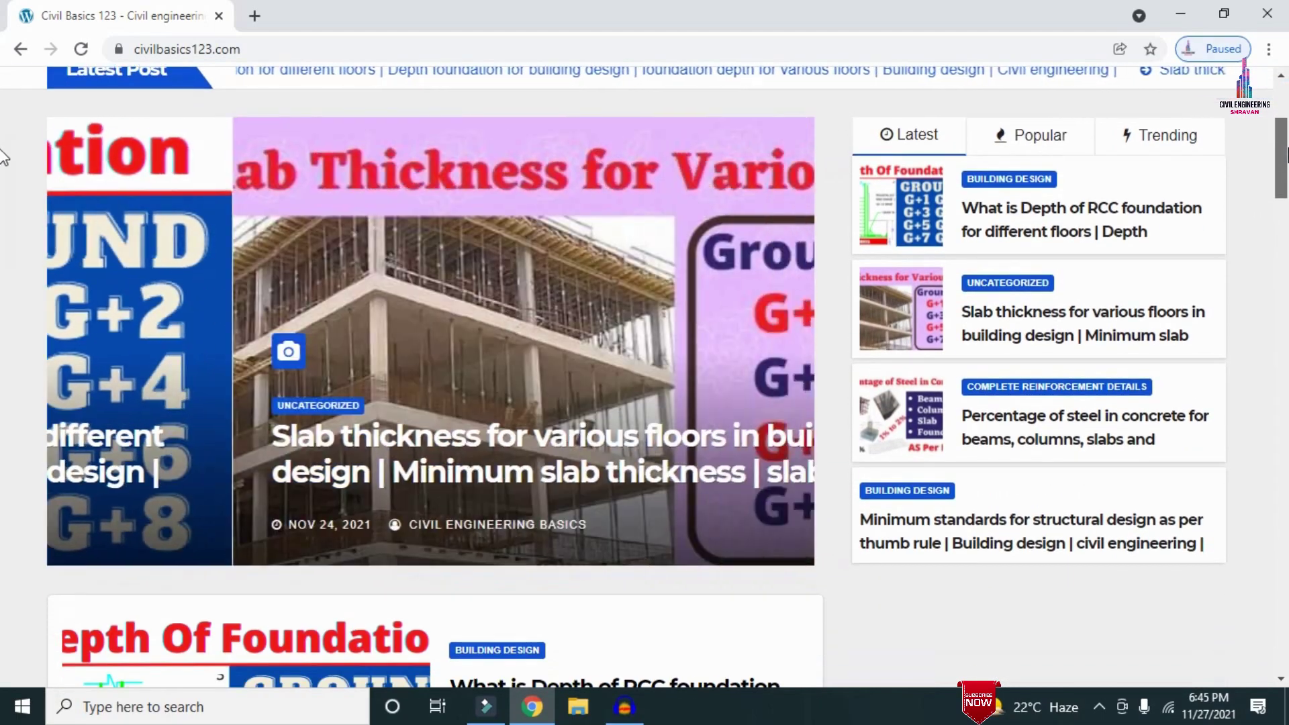
scroll(4, 195, down, 4)
scroll(5, 159, up, 8)
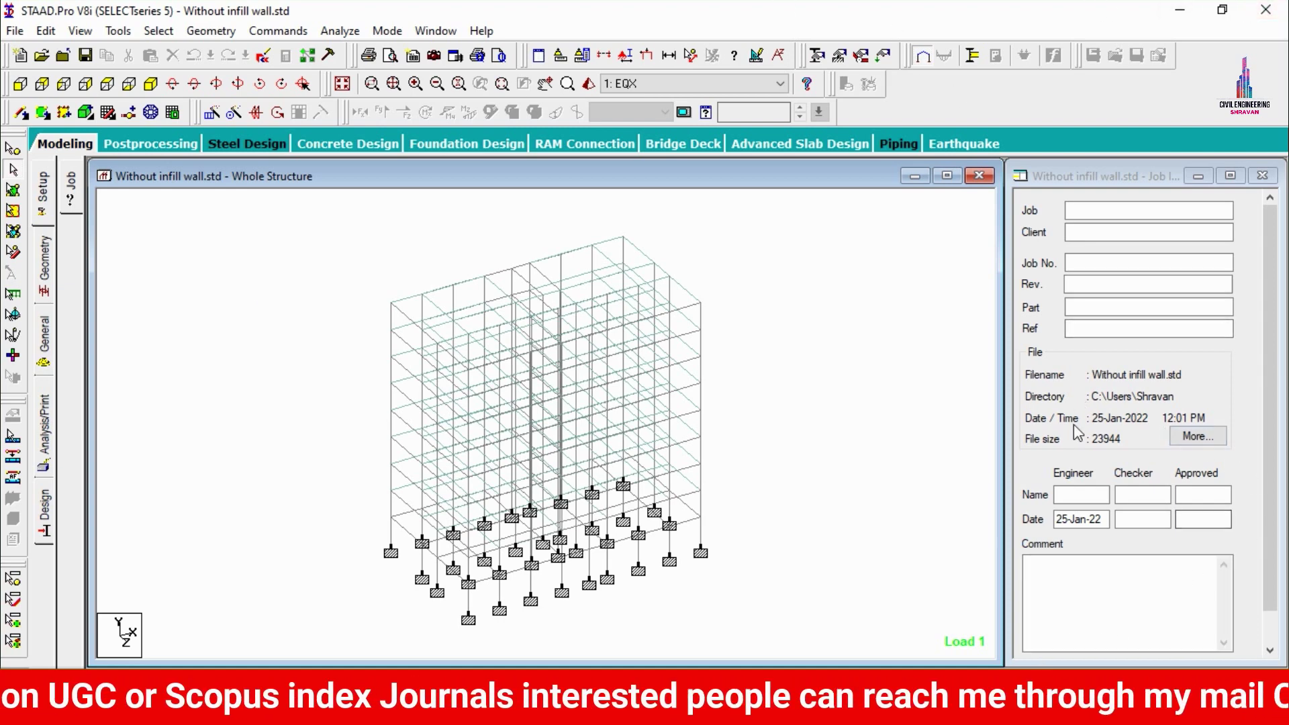
click(590, 84)
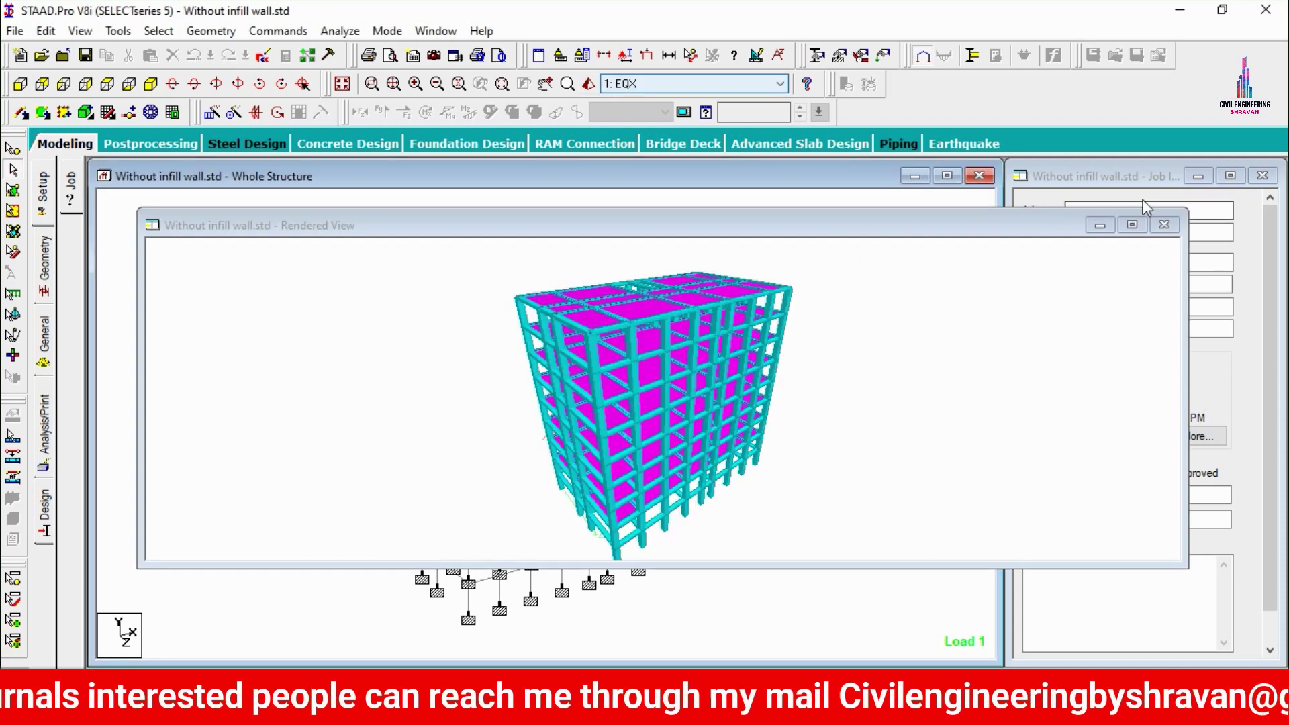
click(1131, 224)
drag(776, 430, 866, 470)
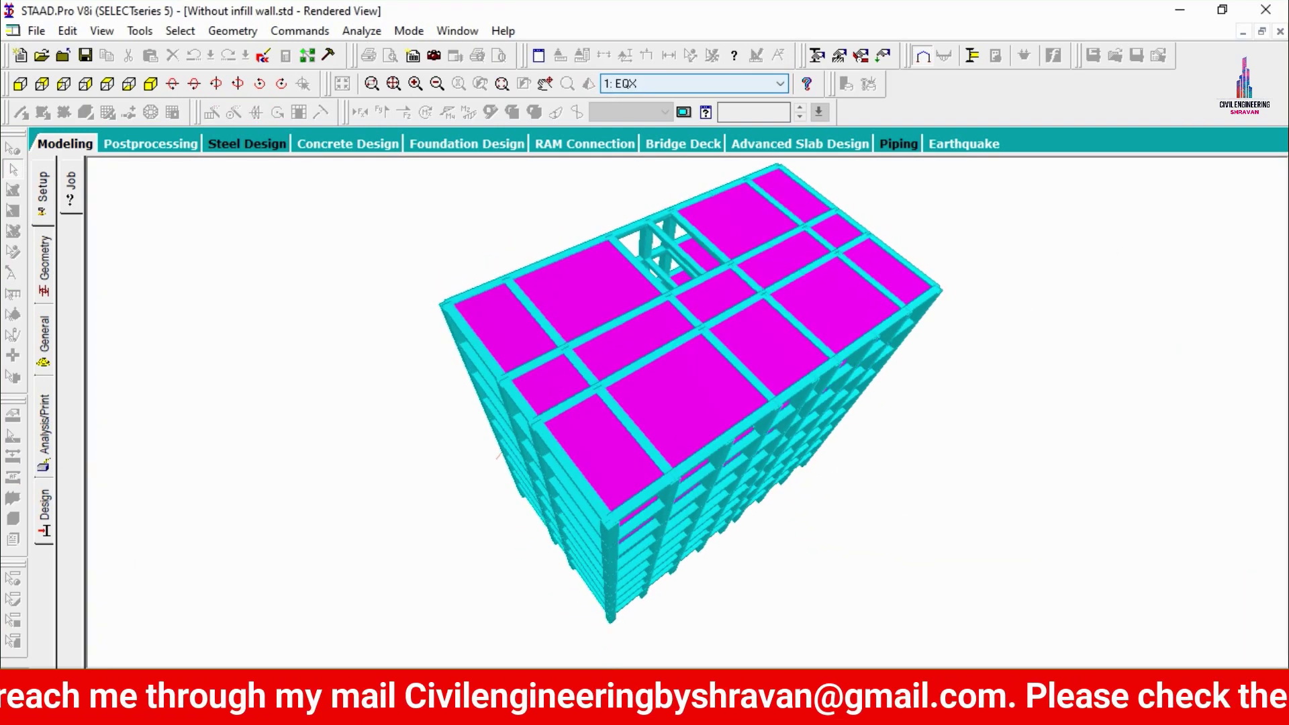
drag(386, 547, 888, 341)
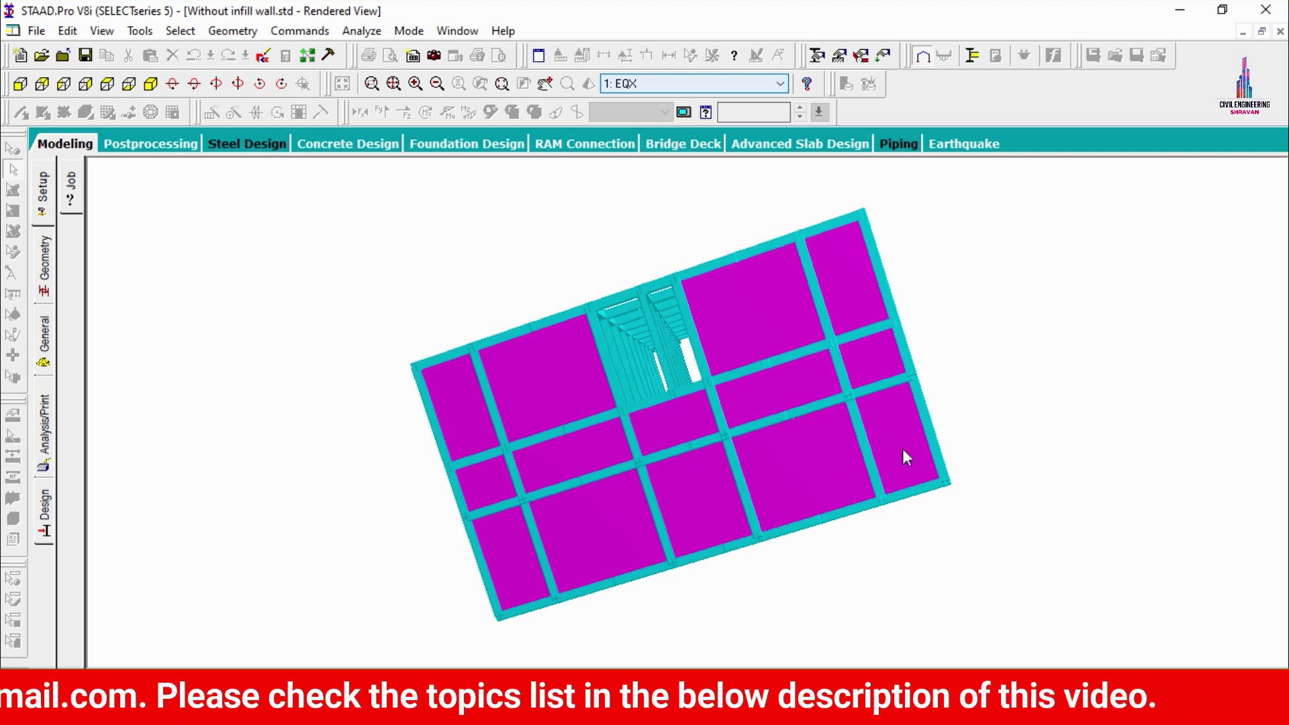
drag(618, 361, 677, 357)
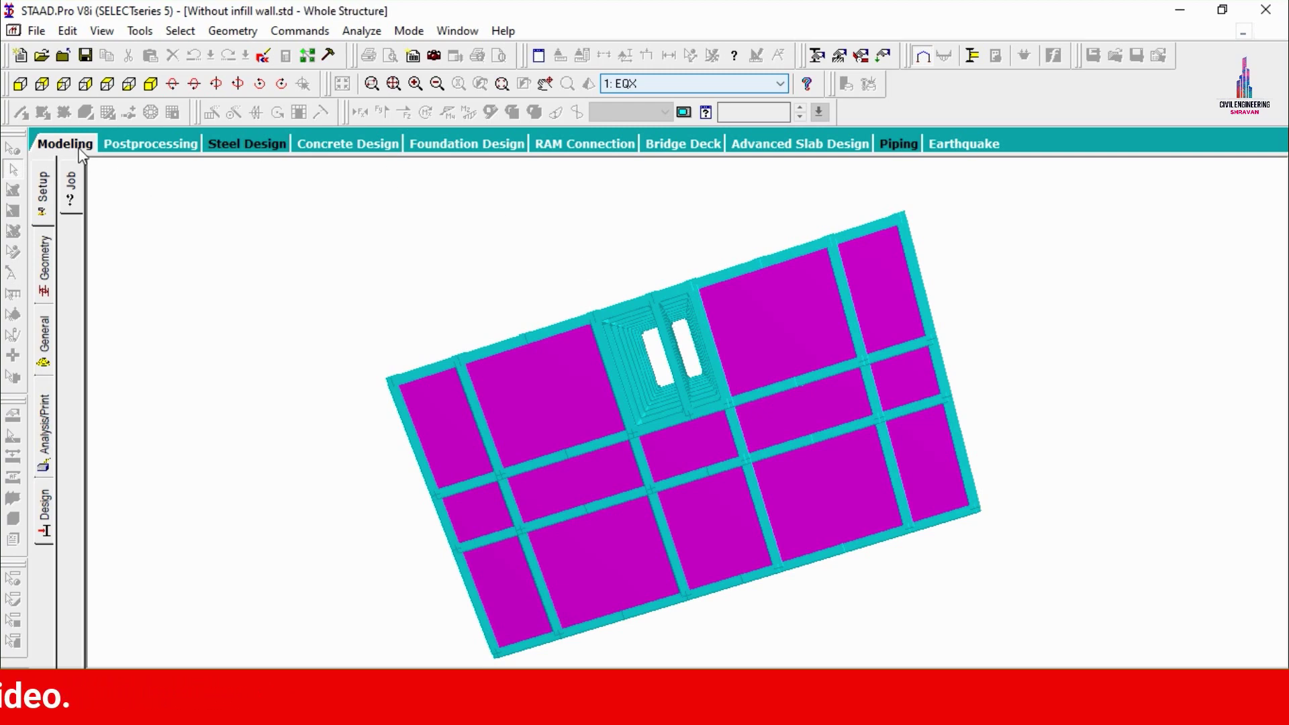
key(ctrl+F4)
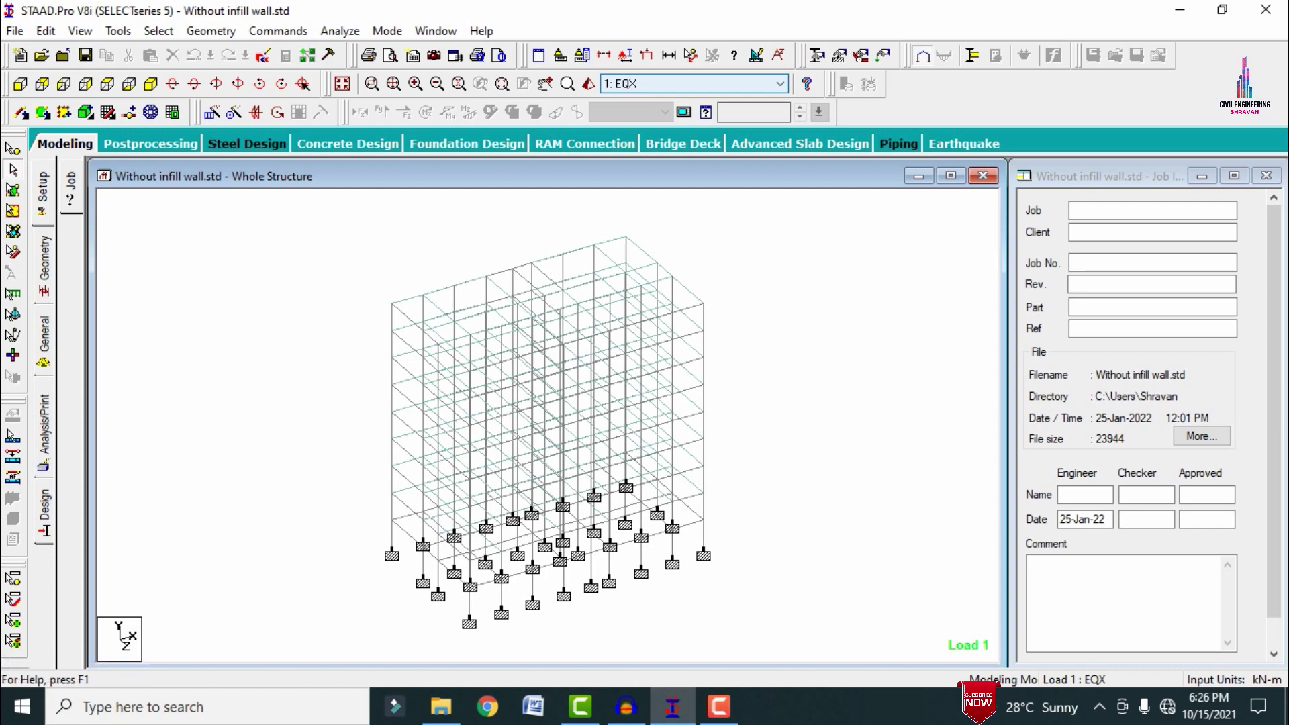
Step: Highlight the members with the 0.60x0.60, 0.30x0.50 and 0.30x0.40 sections, then the plates
click(41, 321)
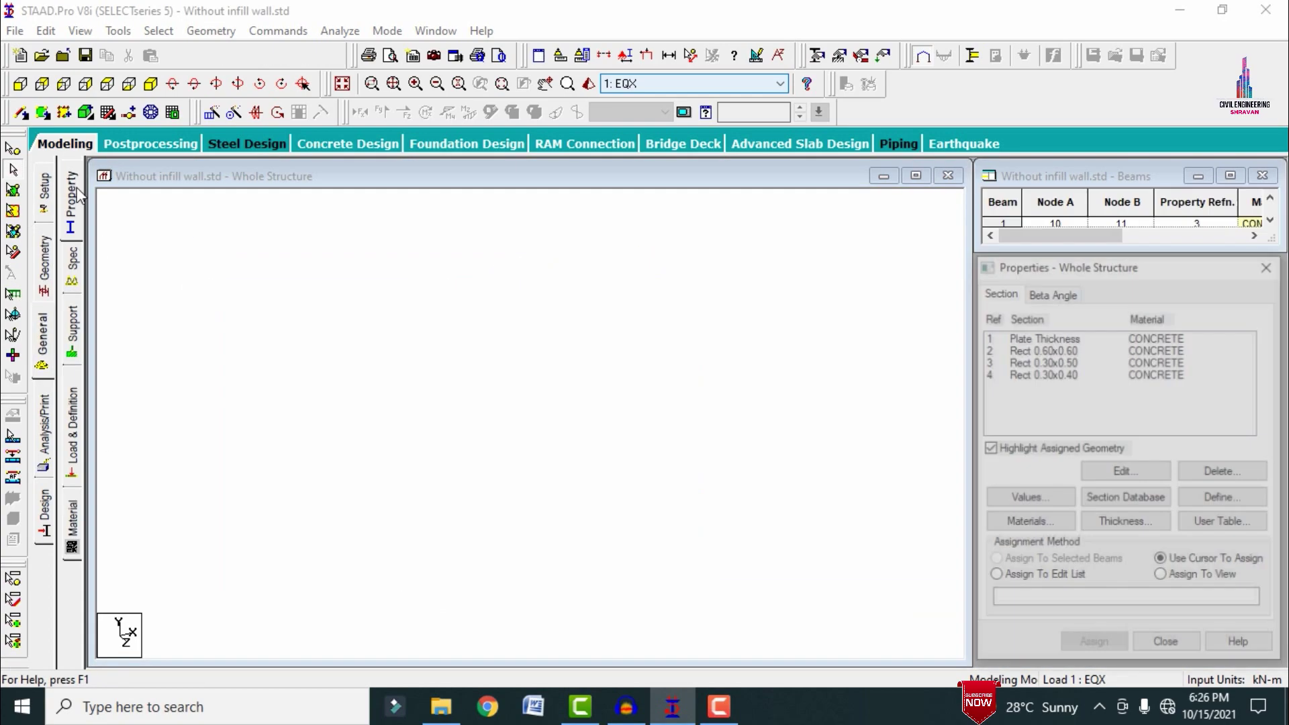
click(1056, 350)
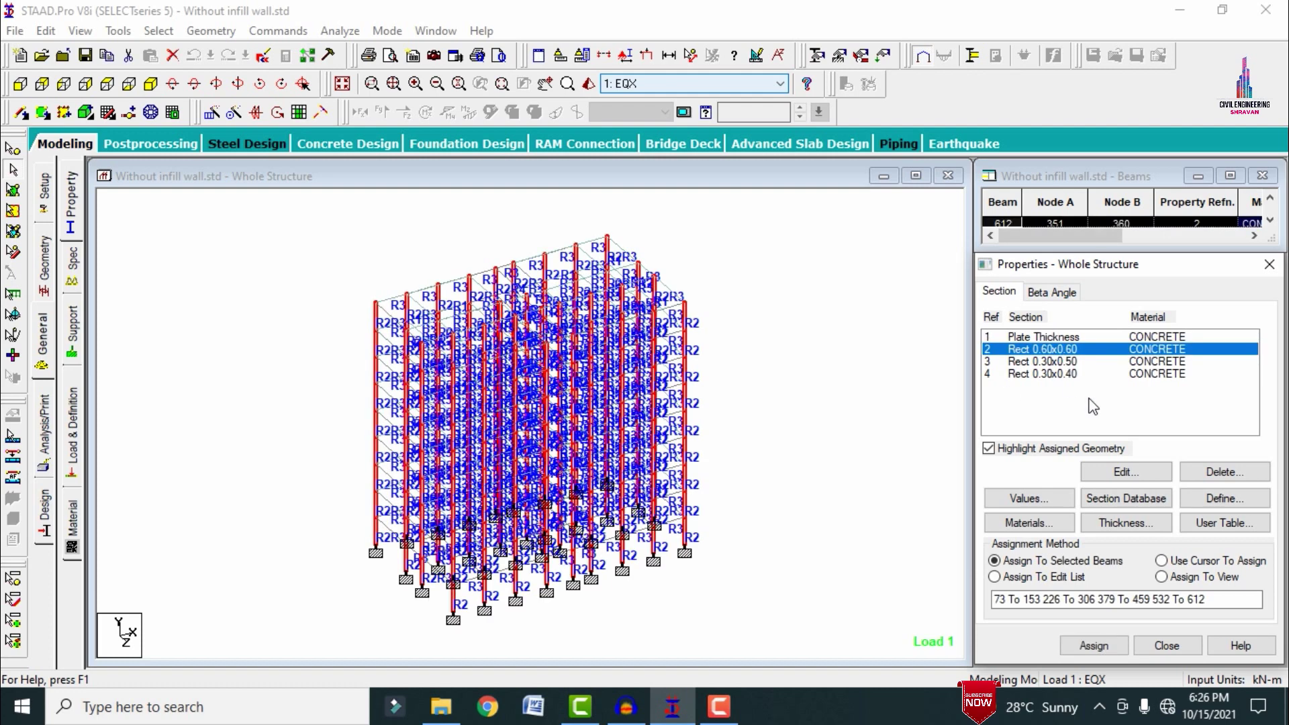
click(1064, 363)
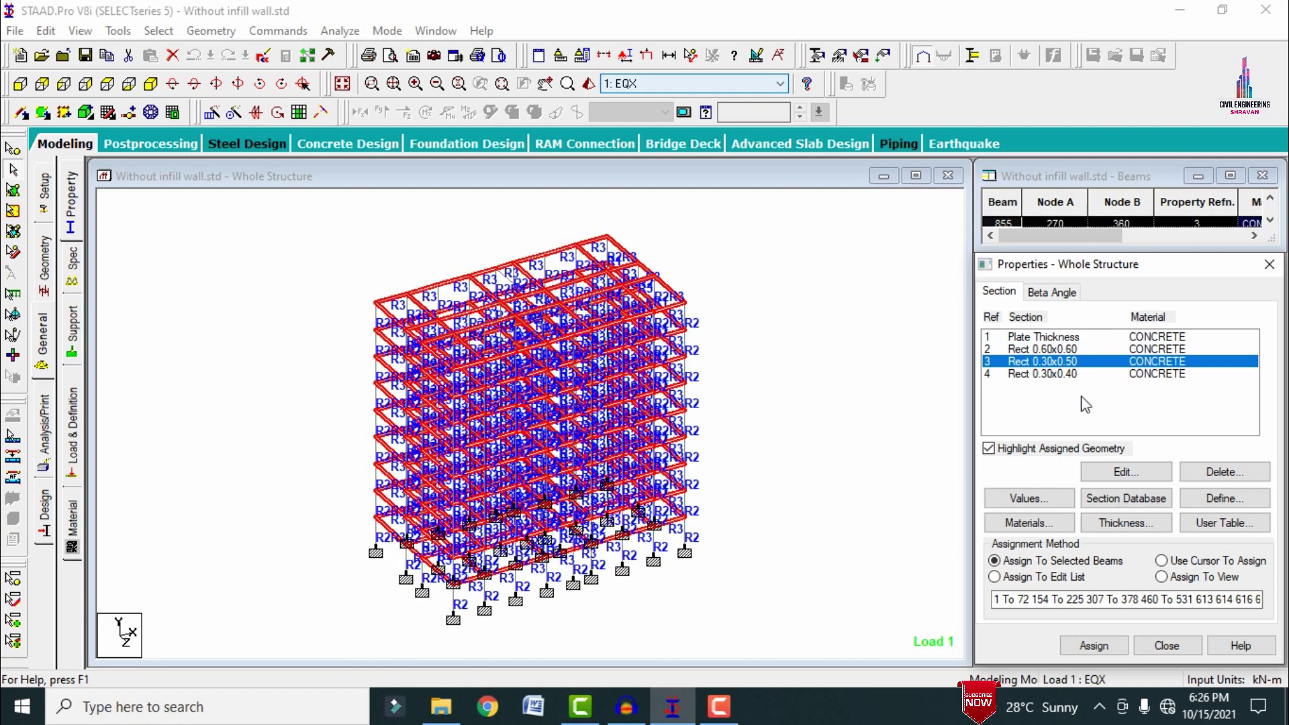
click(1089, 374)
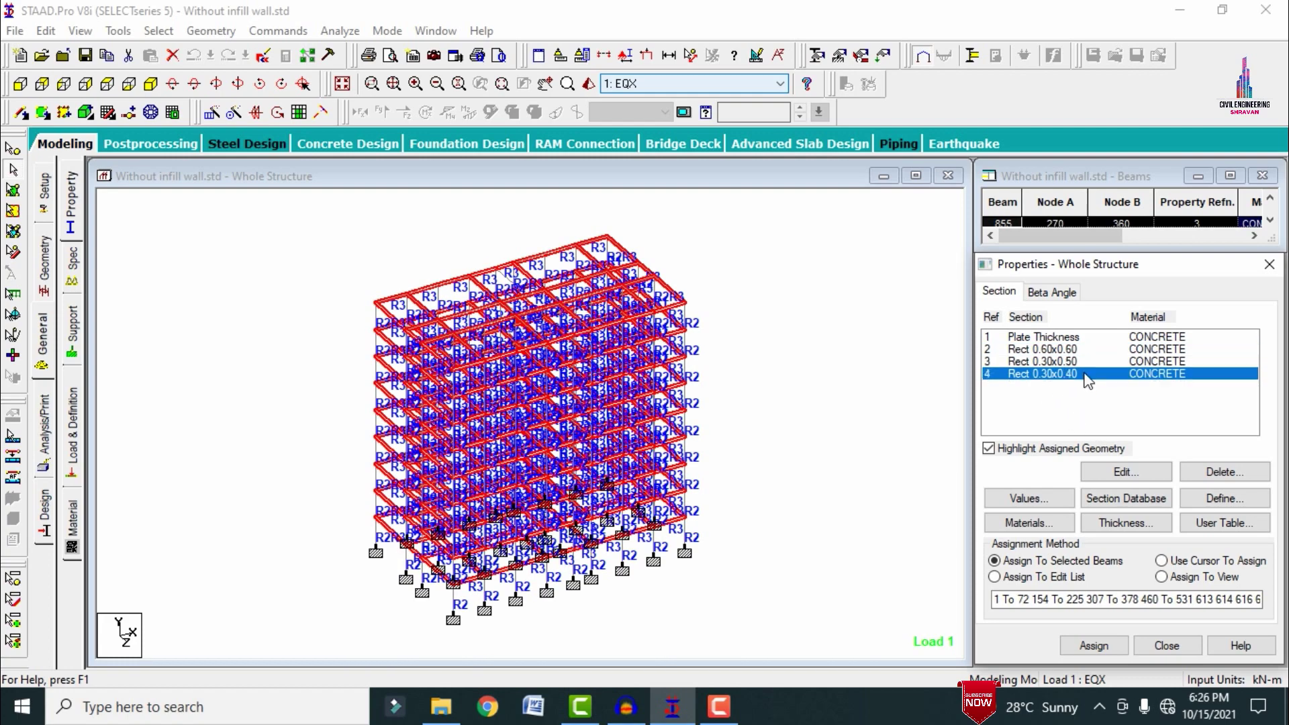
click(107, 84)
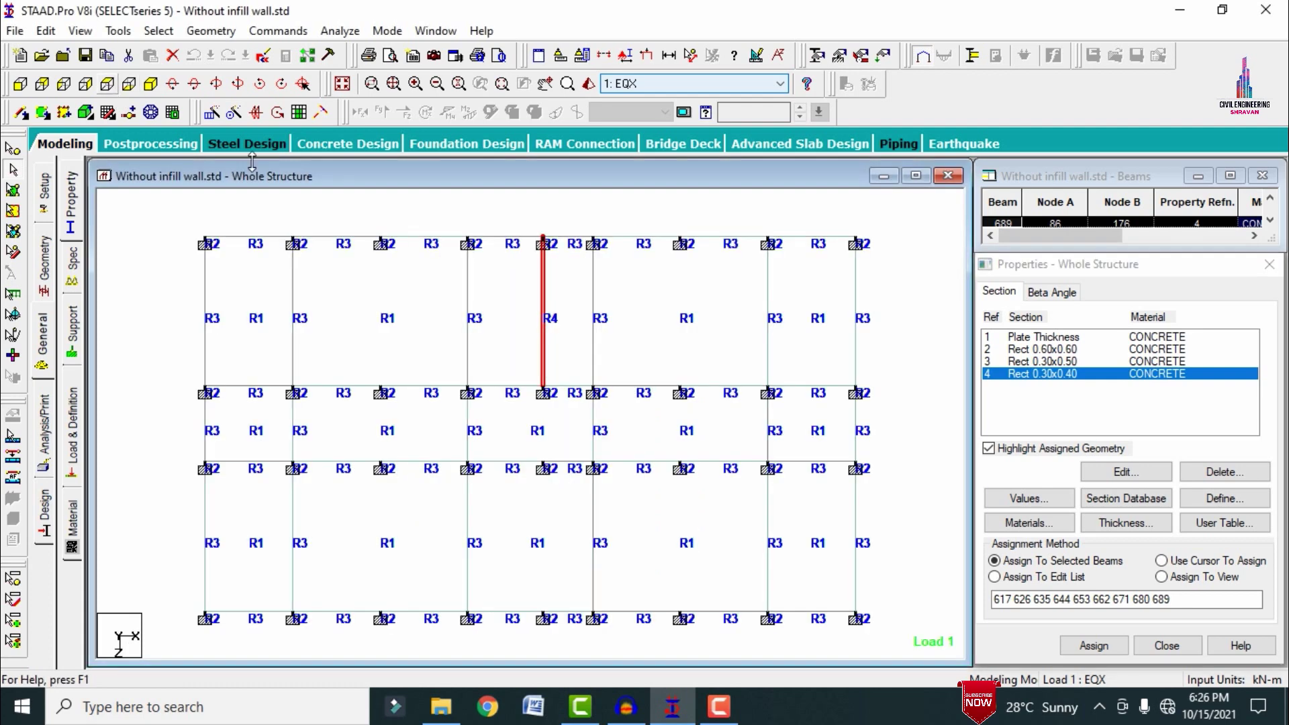
click(150, 83)
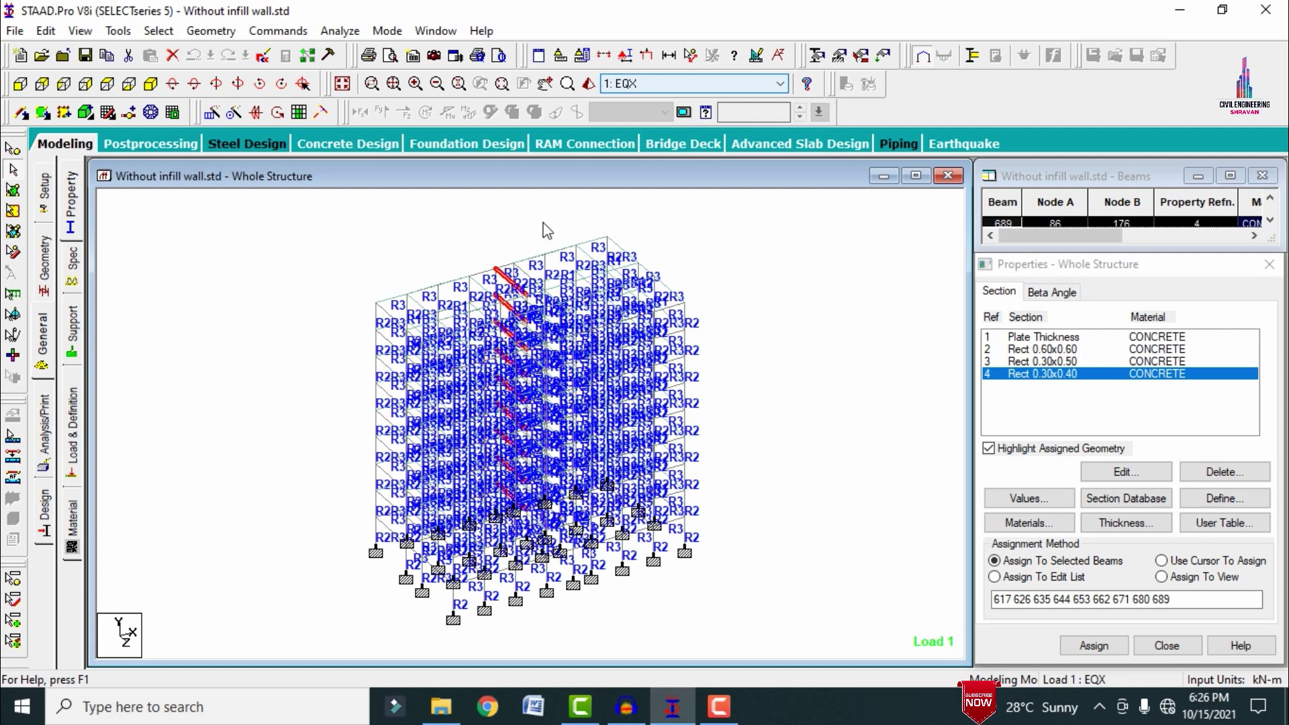
click(1067, 336)
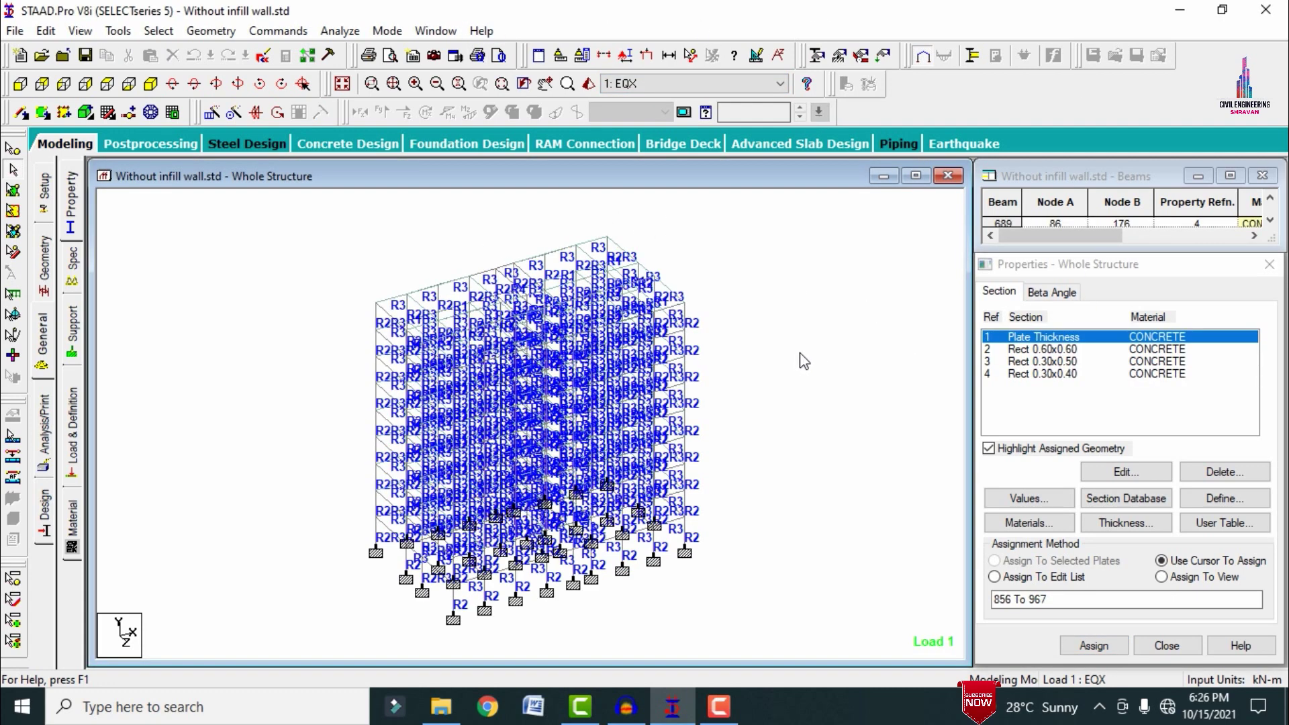
click(71, 443)
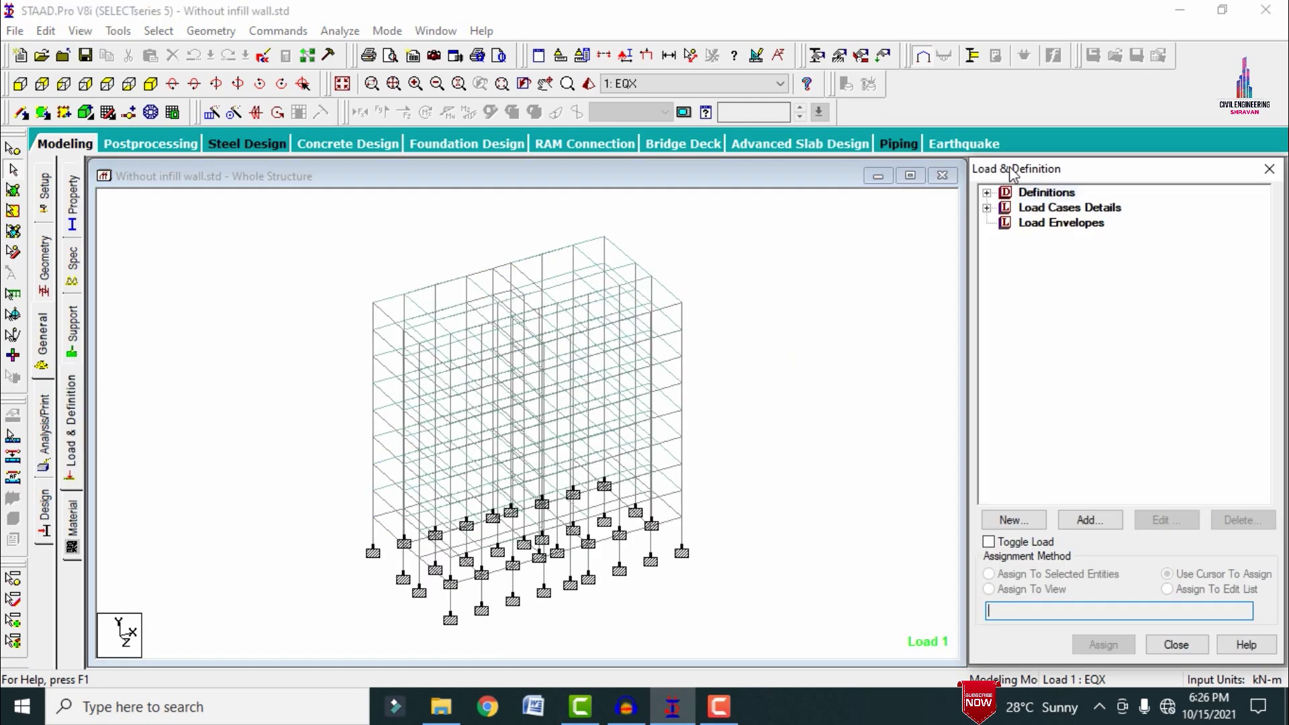
Step: Expand Definitions and Load Cases Details to review load cases 1–28
click(986, 192)
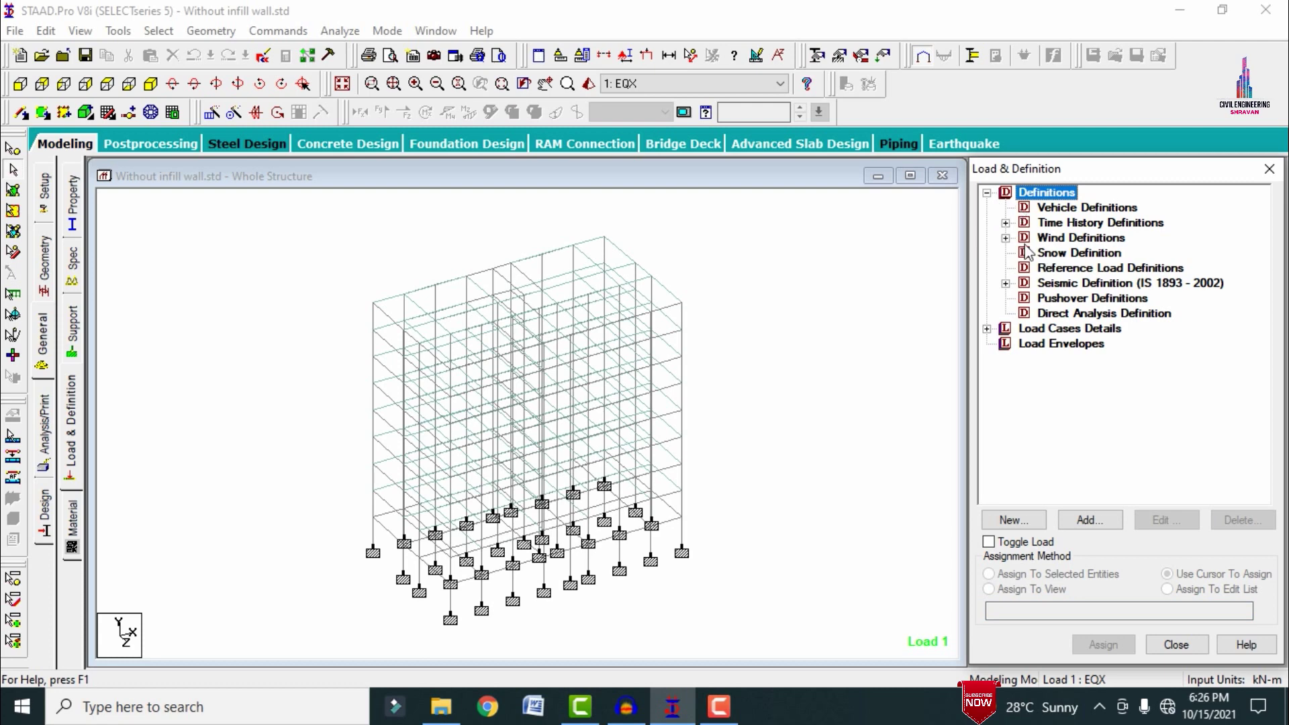
click(987, 328)
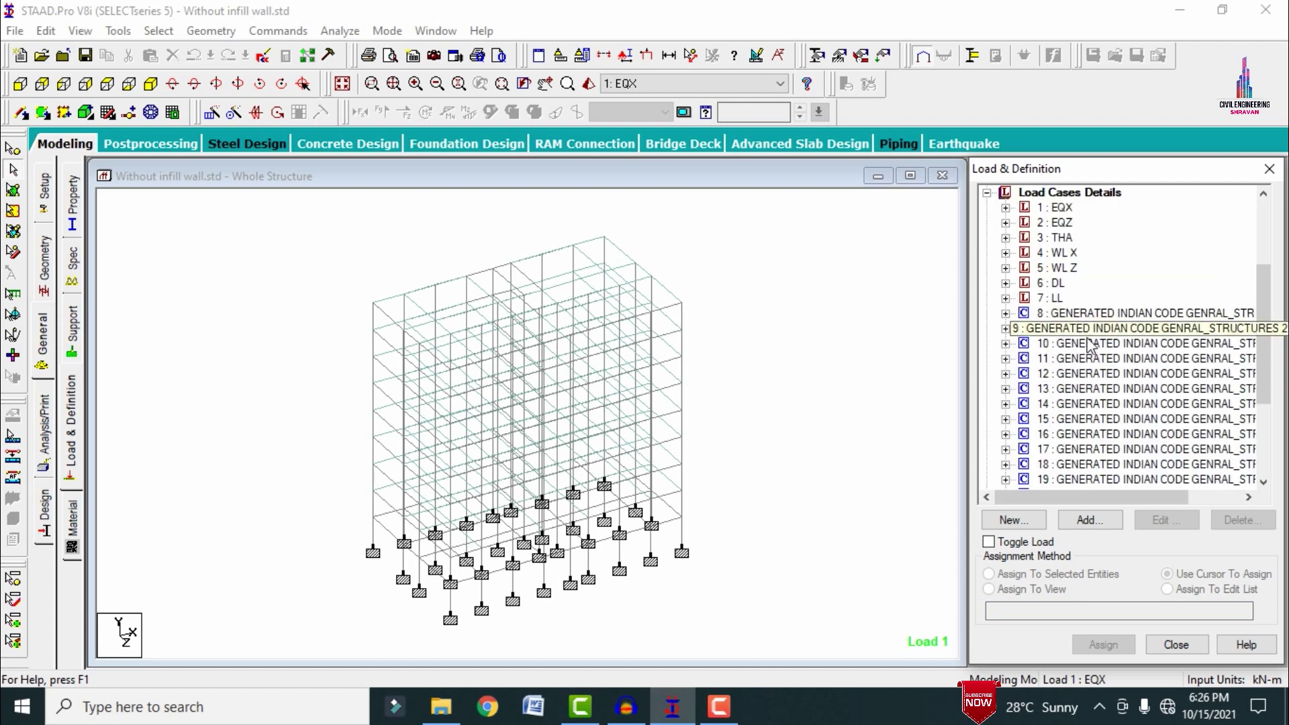
scroll(1241, 321, down, 3)
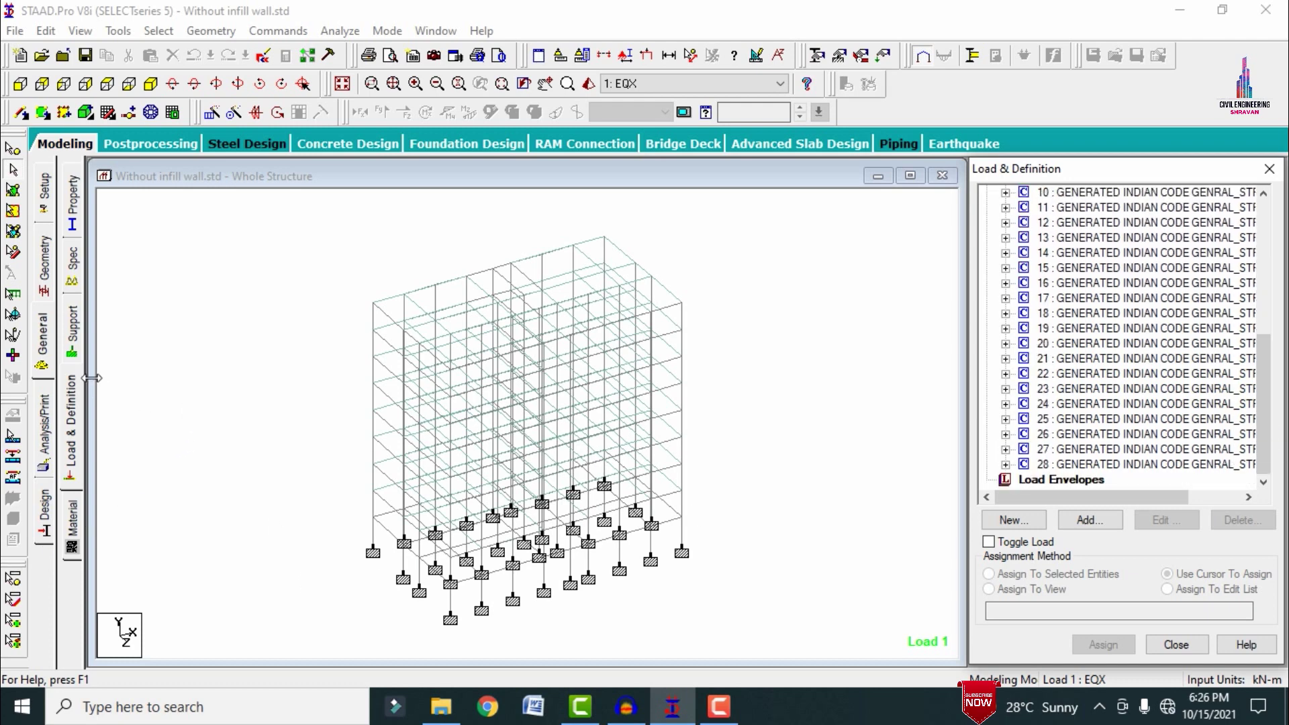
click(43, 513)
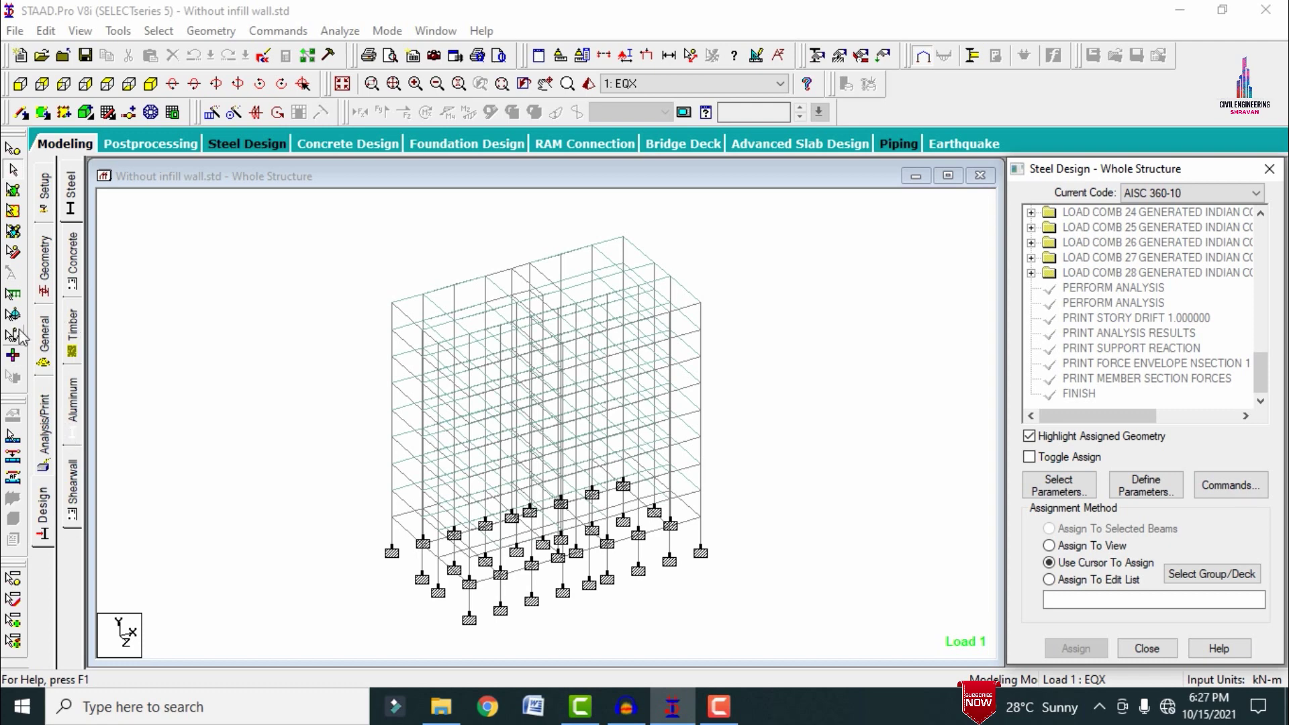
Step: On the Concrete design page, set the current design code to IS456
click(73, 266)
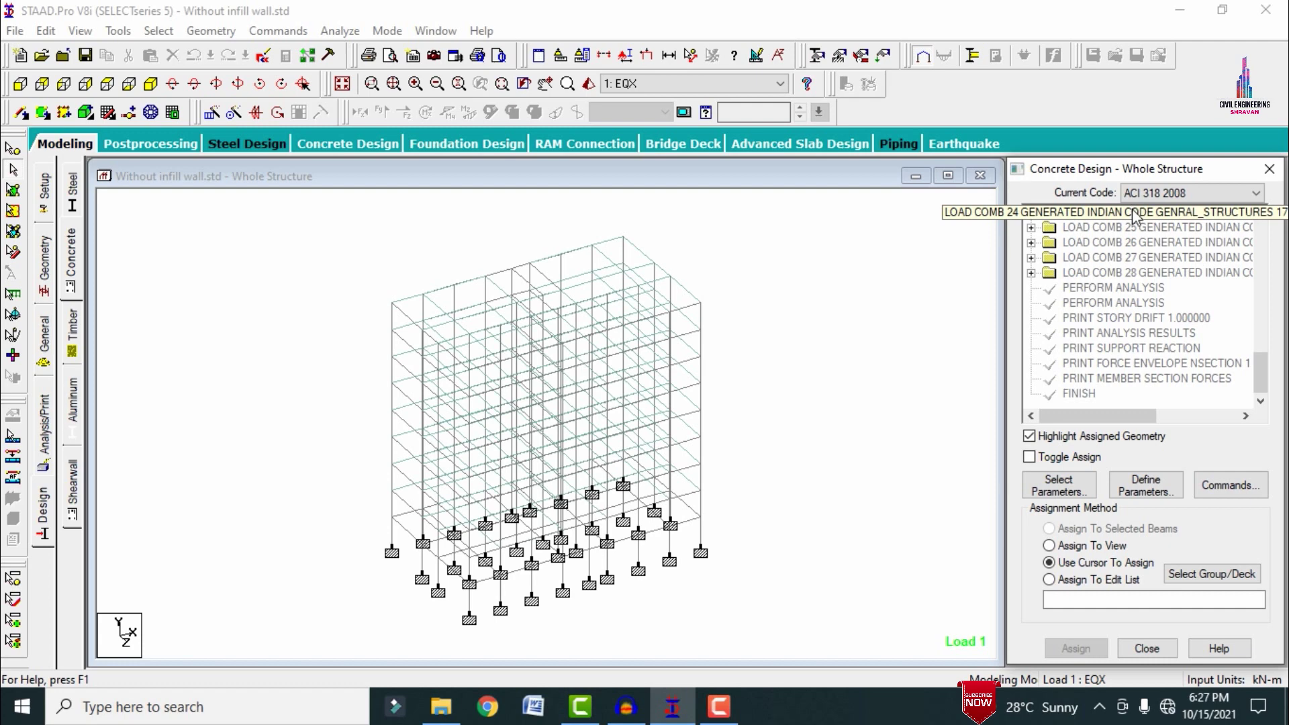
click(1170, 193)
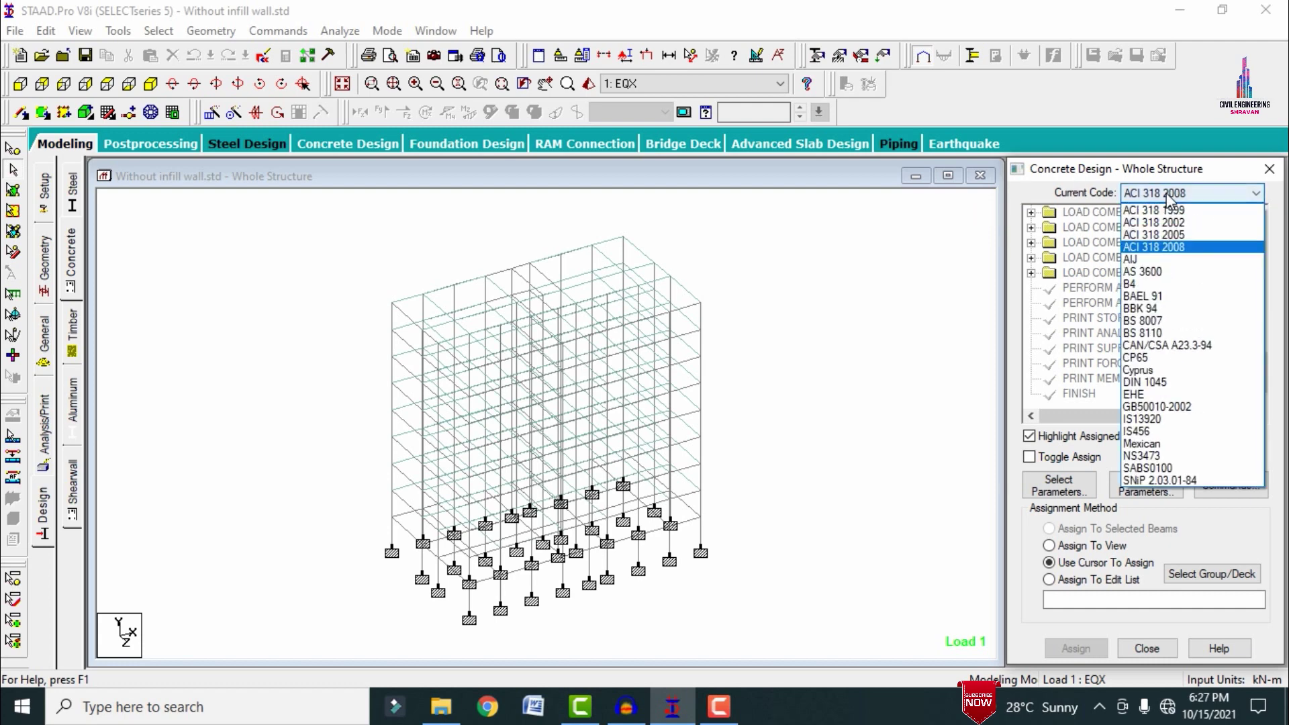
click(1182, 431)
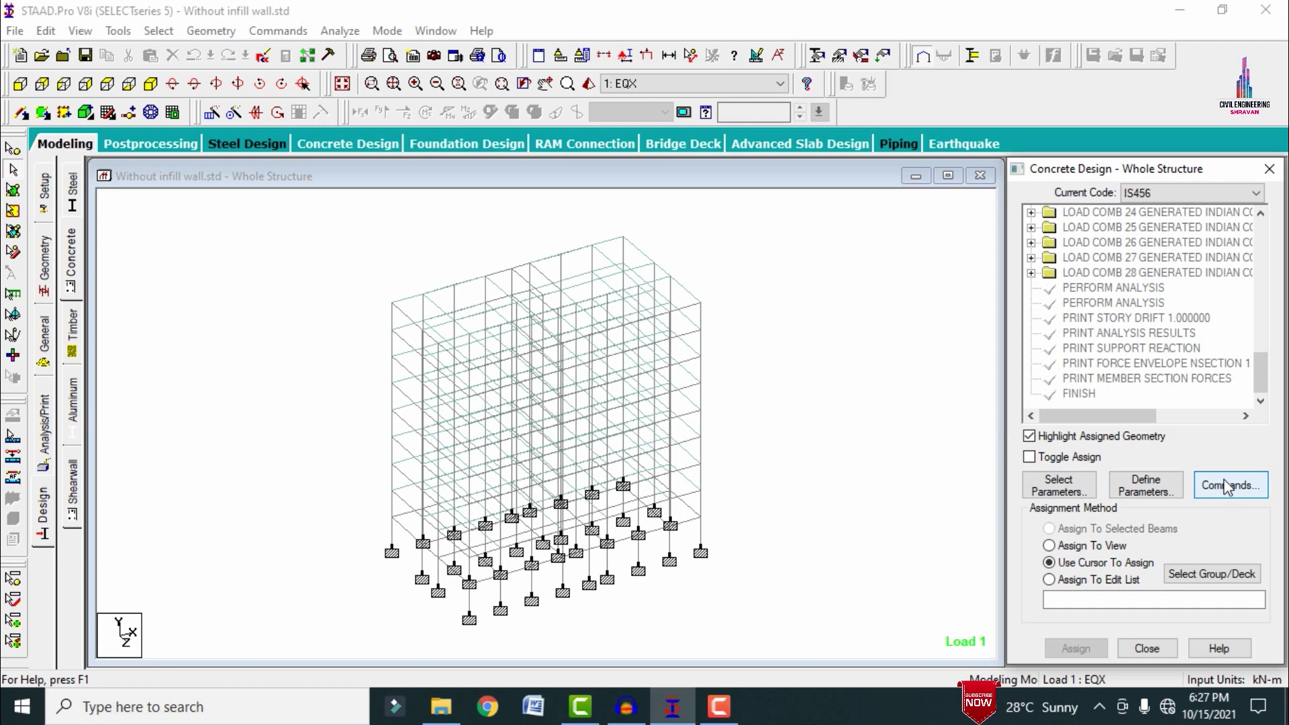
click(1054, 488)
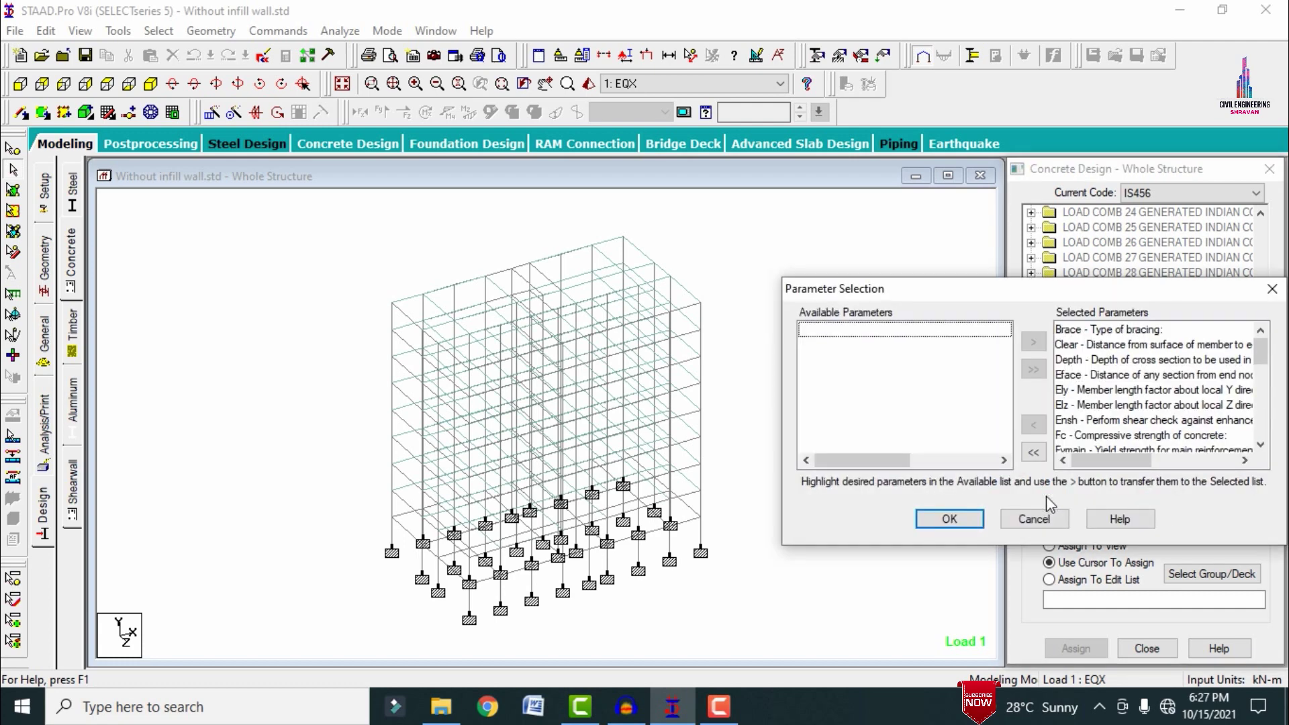
Step: Clear the selected parameters and add Fc, Fymain and Fysec
drag(1268, 360, 1245, 338)
click(1033, 452)
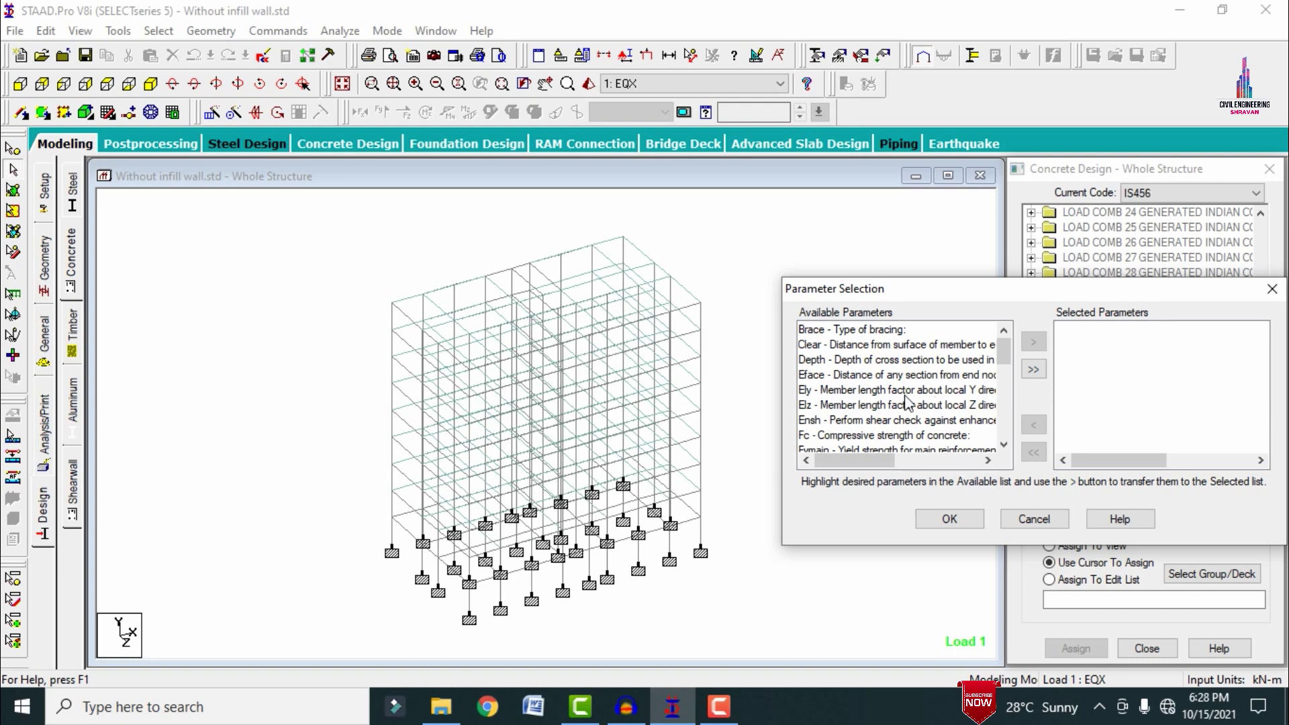
click(830, 436)
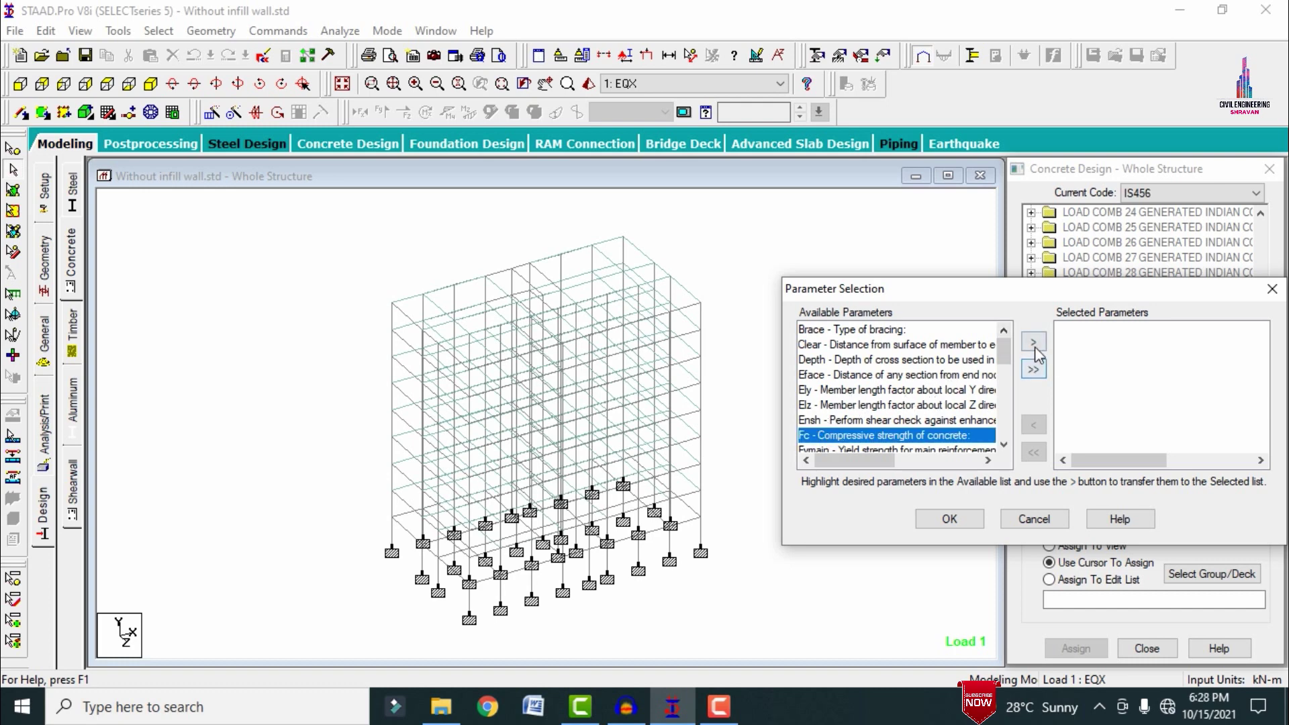
click(1032, 345)
click(849, 436)
click(1034, 343)
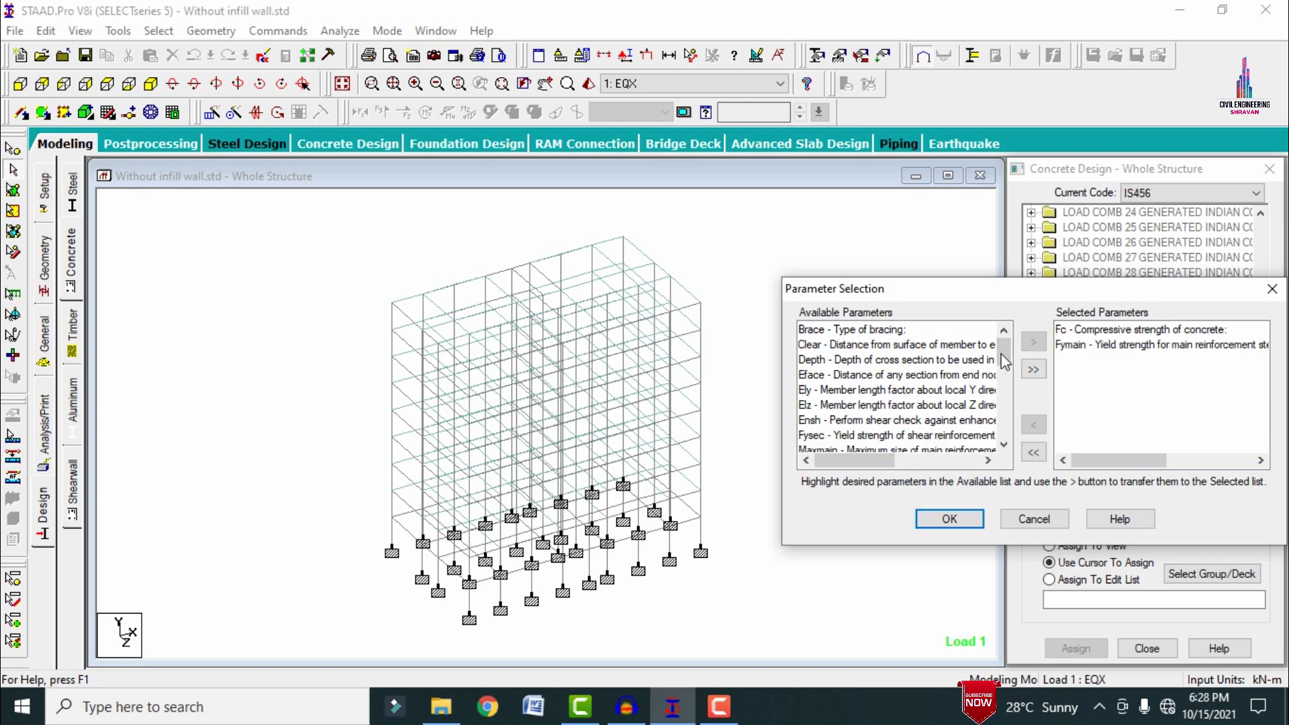
click(953, 435)
click(1034, 343)
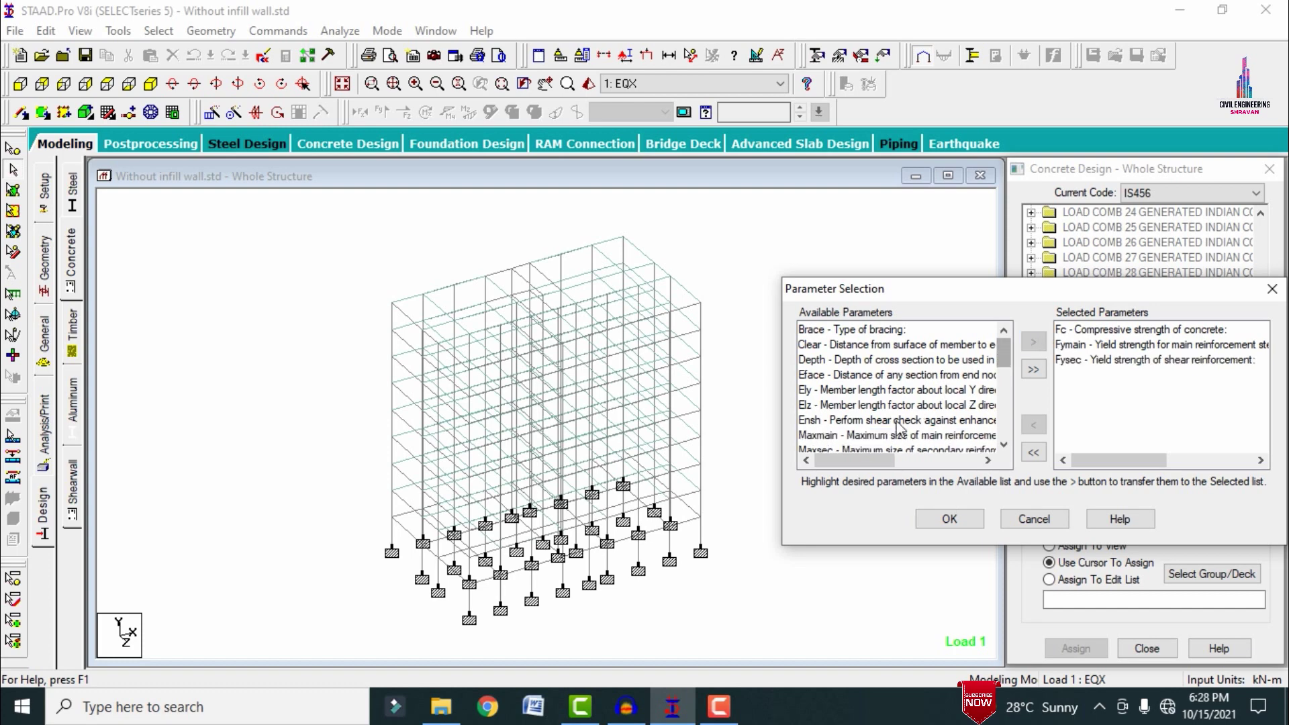
Step: Add Maxmain, Maxsec, Md1 and Md2 to the selected parameters and confirm
click(866, 436)
click(1034, 343)
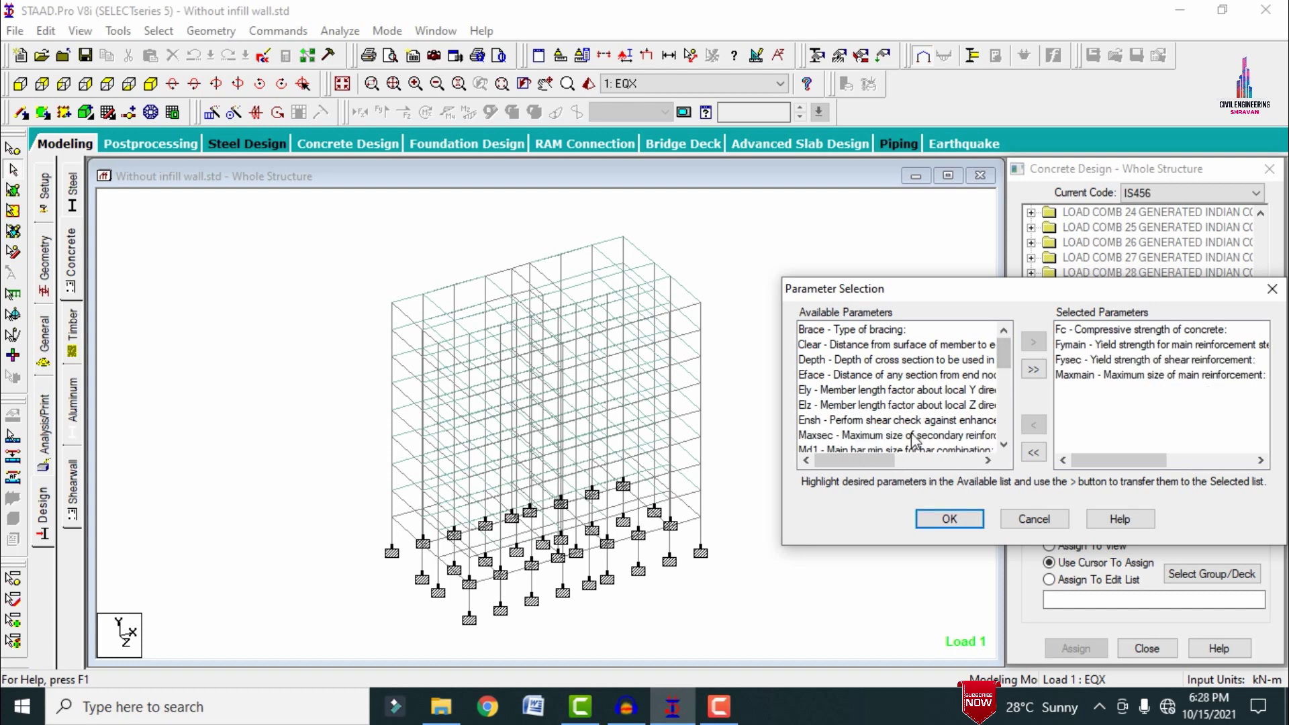
click(916, 436)
click(1034, 344)
click(840, 438)
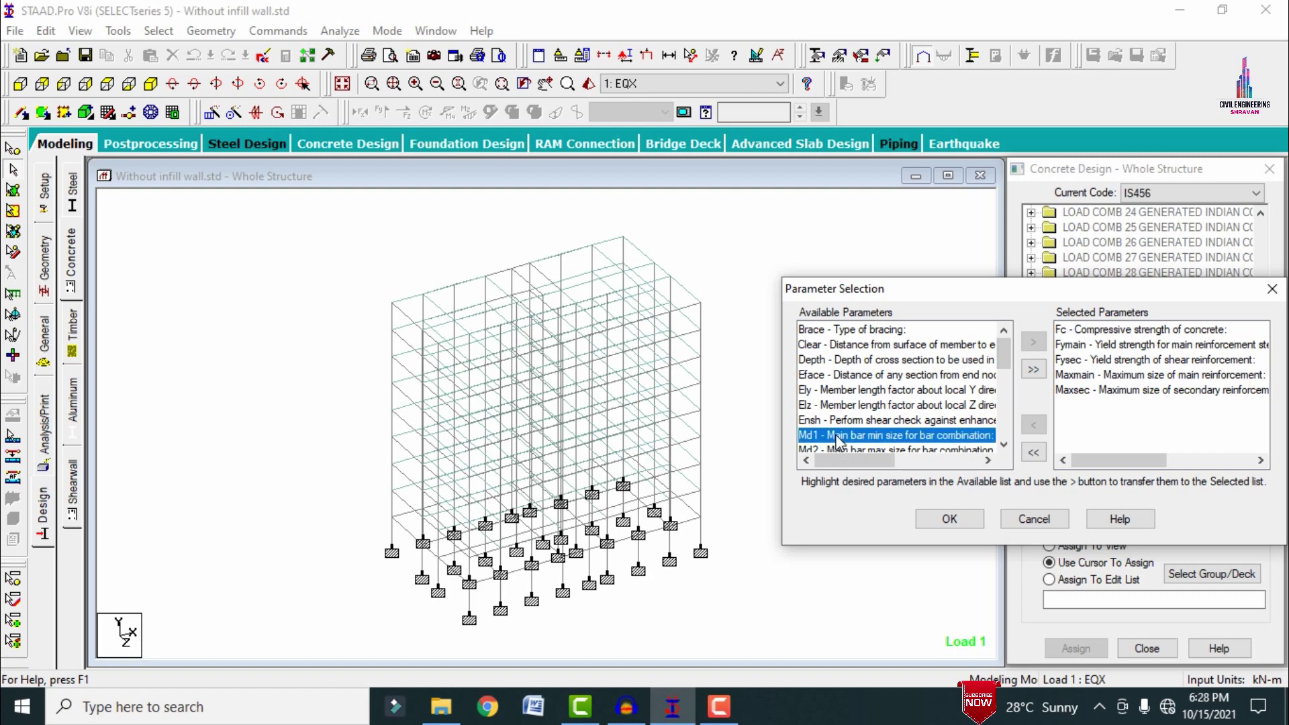
click(1034, 344)
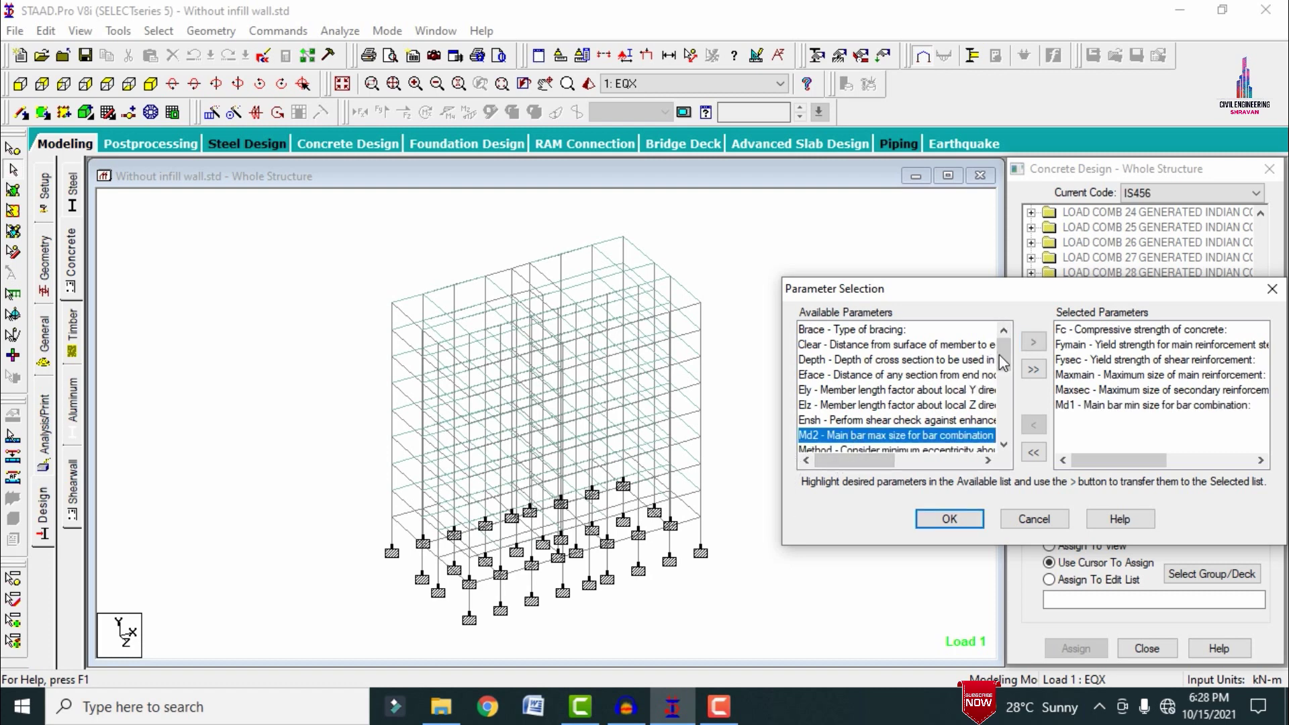
click(1037, 345)
click(949, 519)
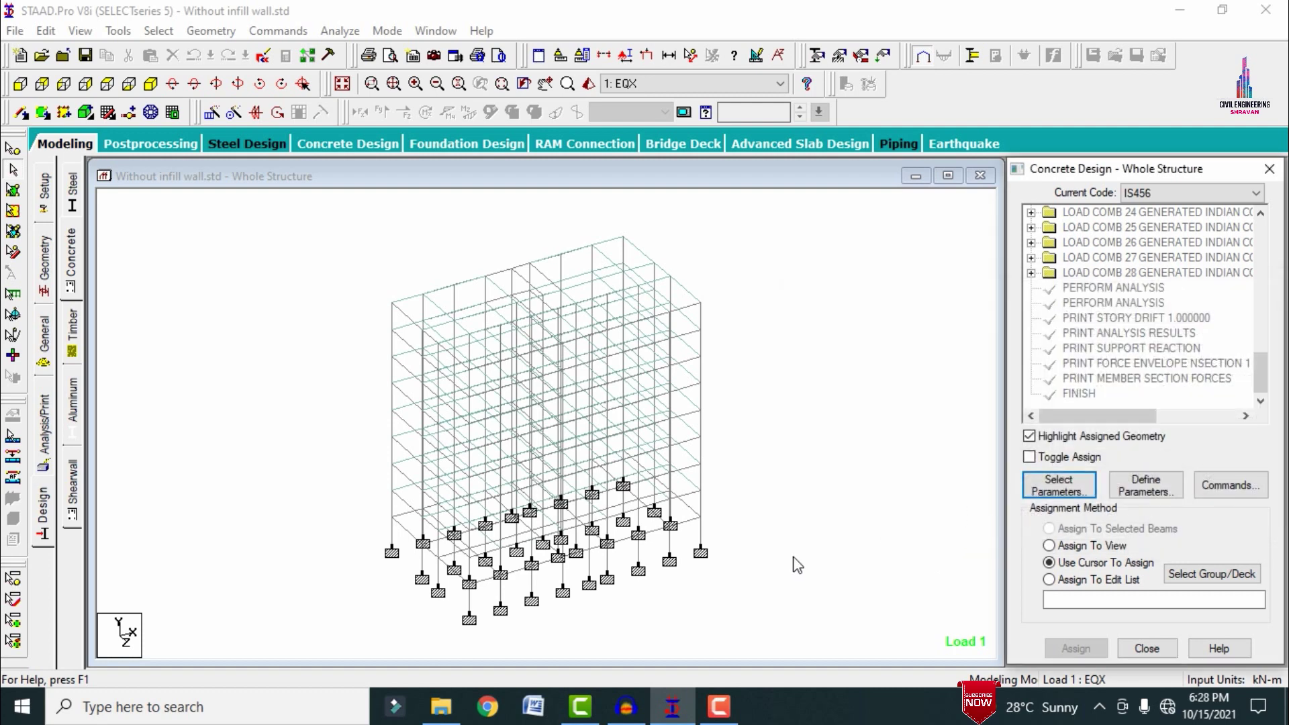
Step: Define FC 30000, FYMAIN 415000 and FYSEC 415000 as IS456 design parameters
click(1142, 489)
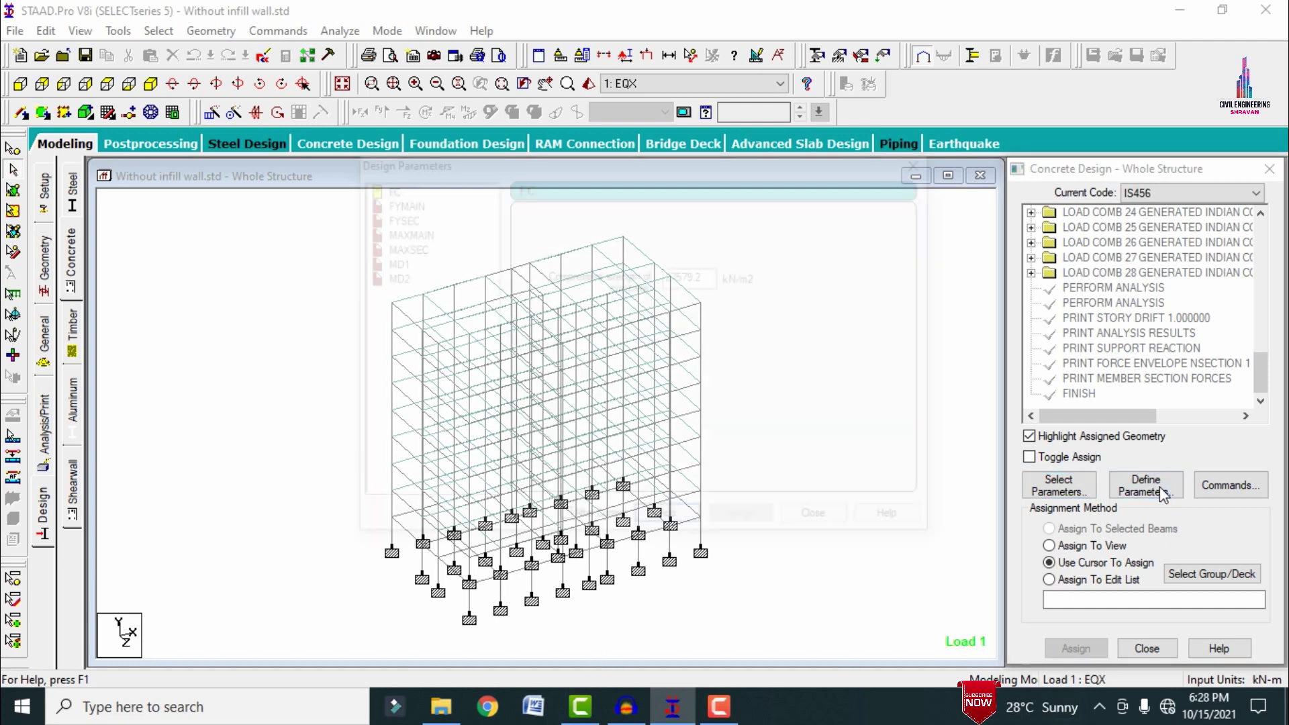
double_click(712, 278)
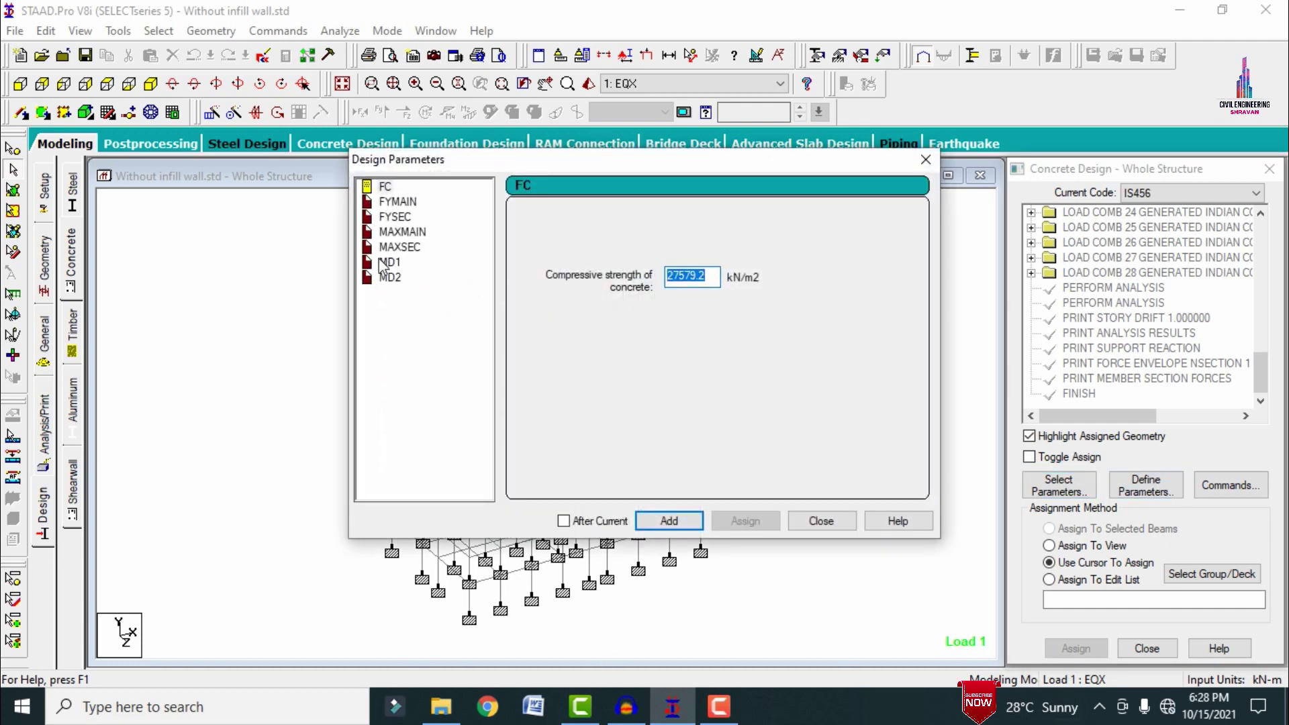
text(25)
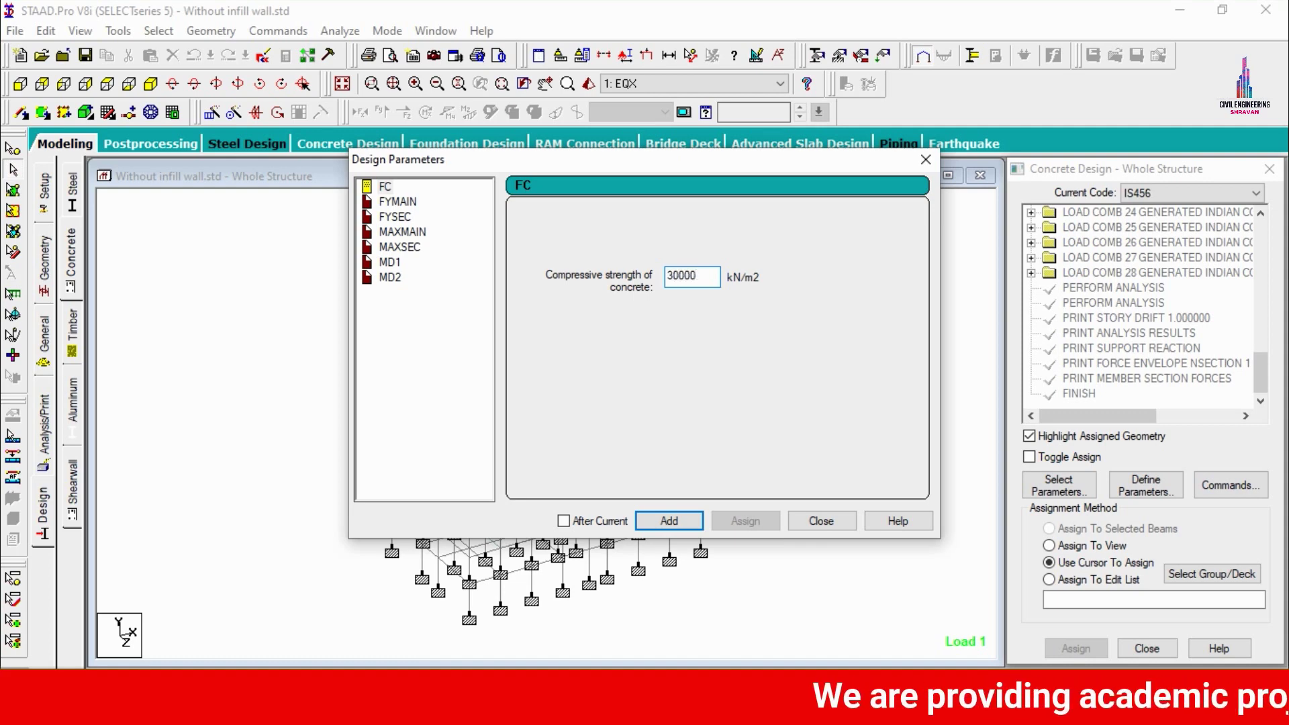
click(669, 521)
click(403, 201)
double_click(691, 276)
text(415000)
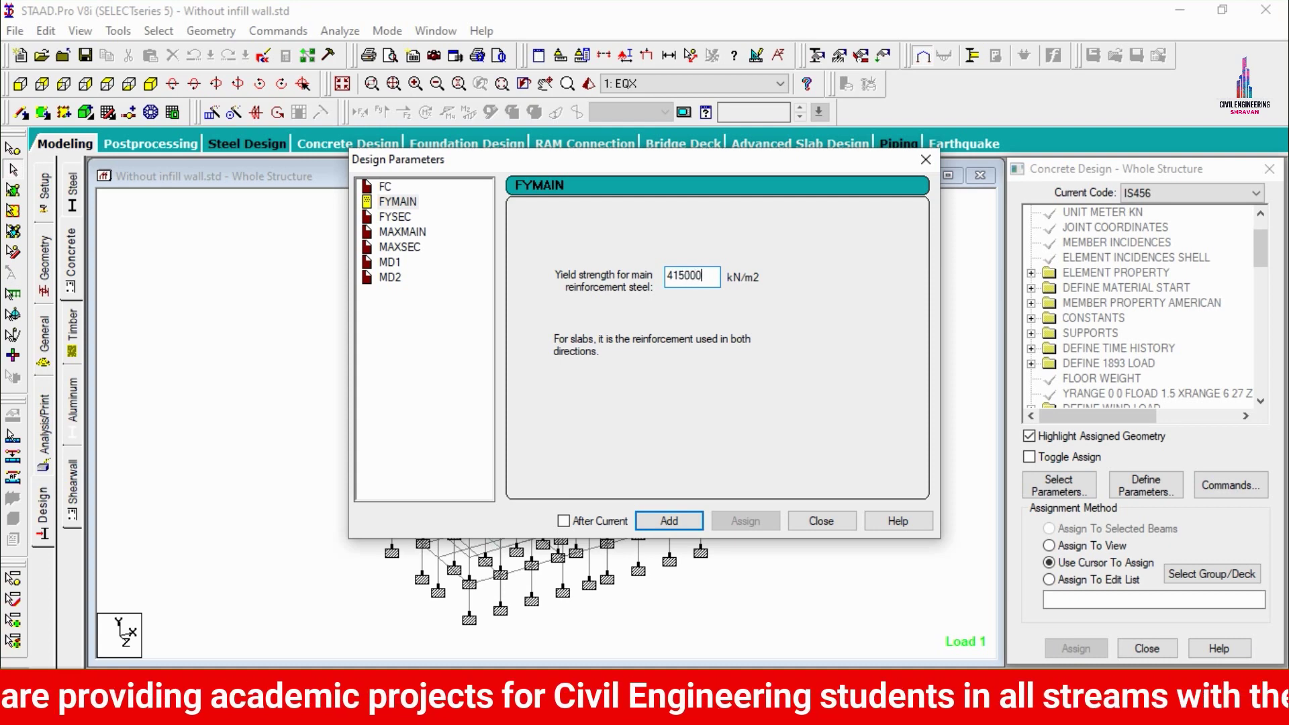
click(668, 521)
click(393, 217)
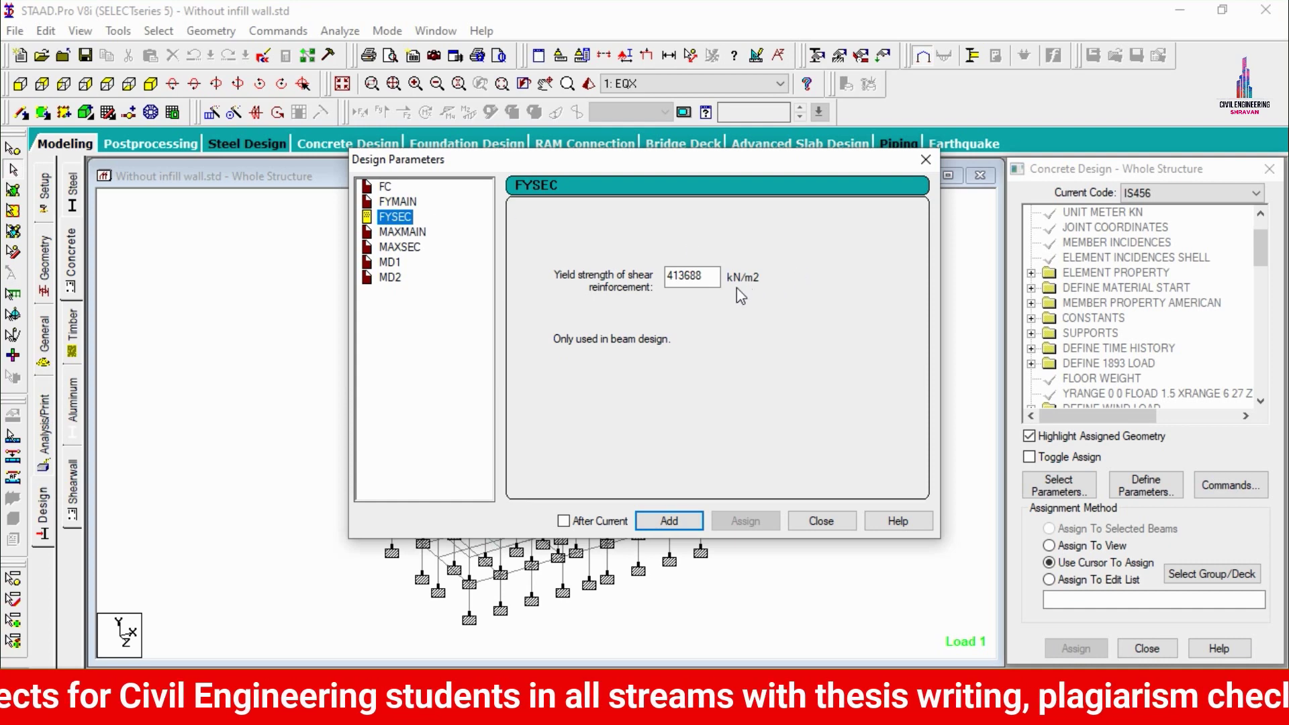
key(Tab)
text(4)
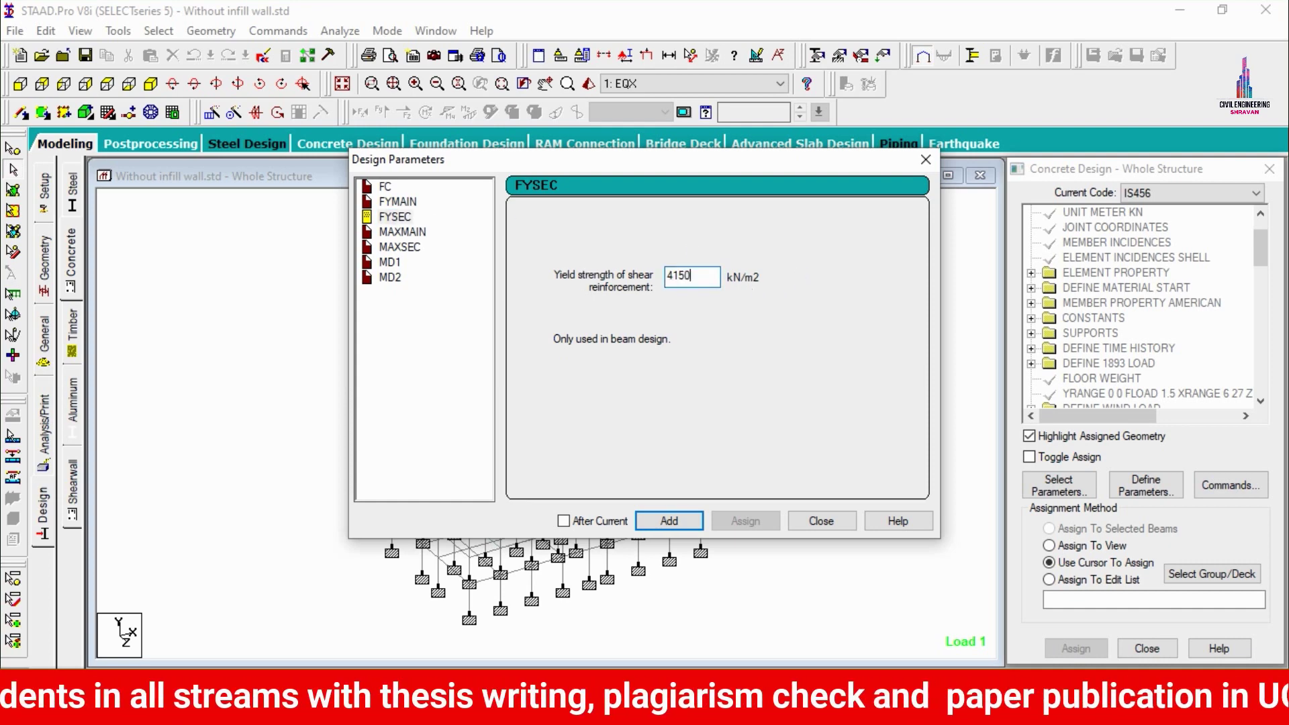
text(15000)
click(668, 521)
Step: Add bar-size limits MAXMAIN 20 mm, MAXSEC 16 mm, and MD1 and MD2 16 mm
click(402, 232)
click(554, 314)
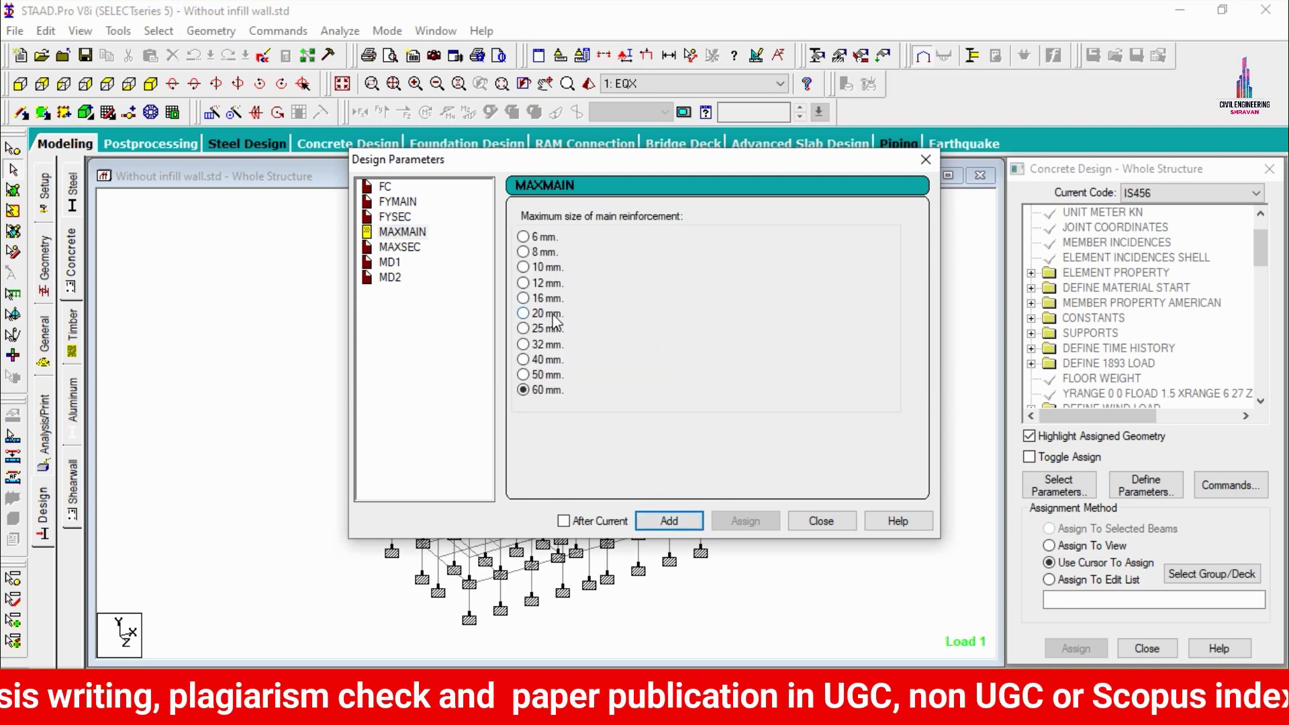
click(668, 521)
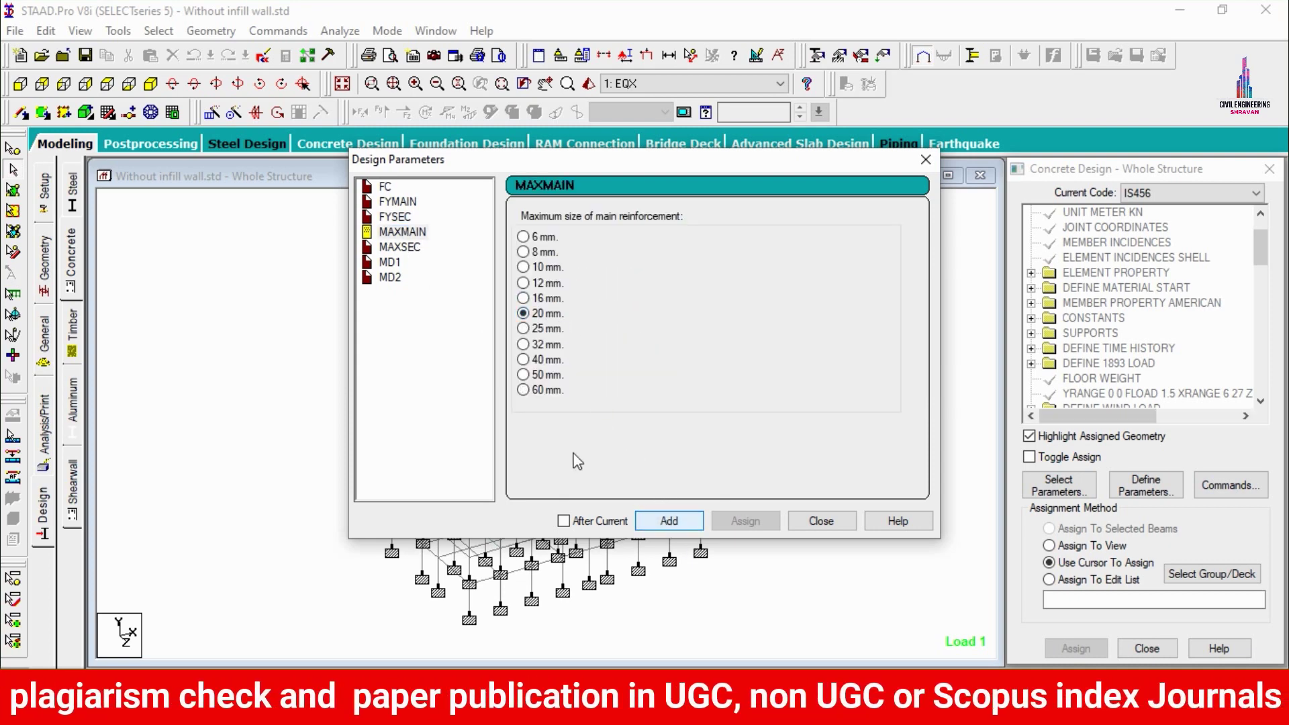
click(388, 247)
click(541, 300)
click(669, 521)
click(388, 262)
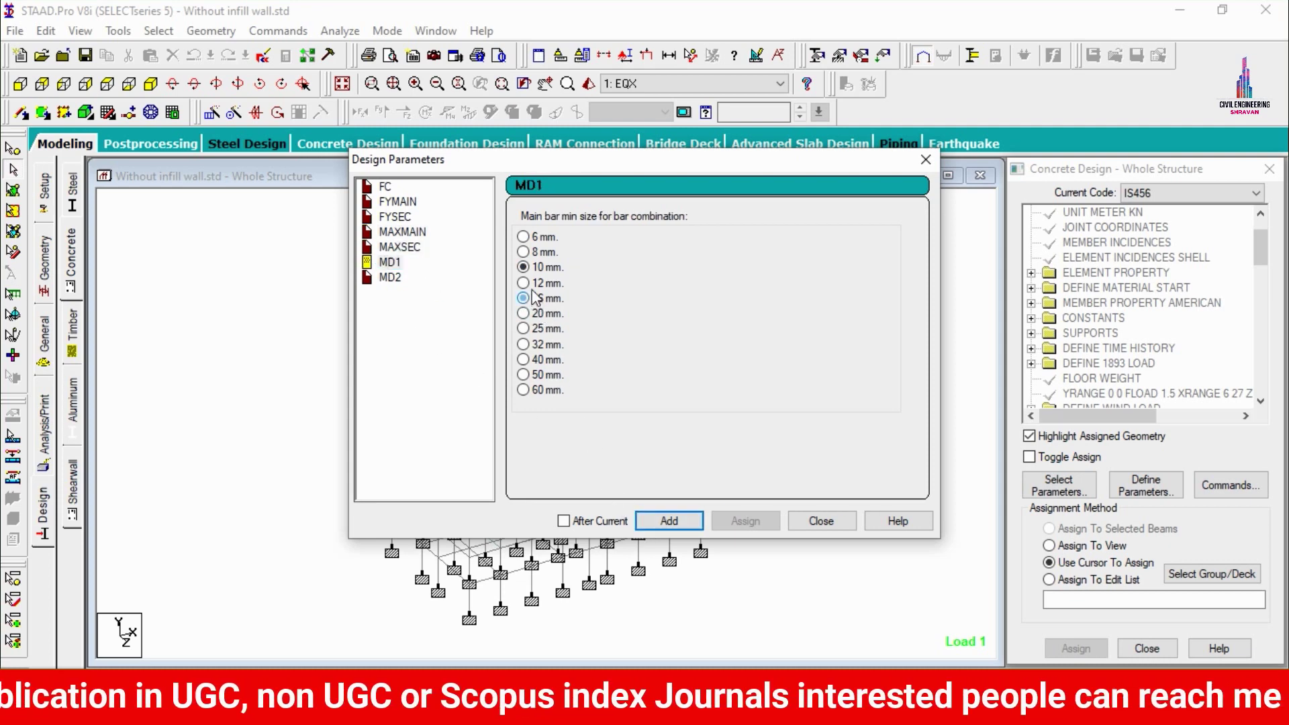
click(669, 522)
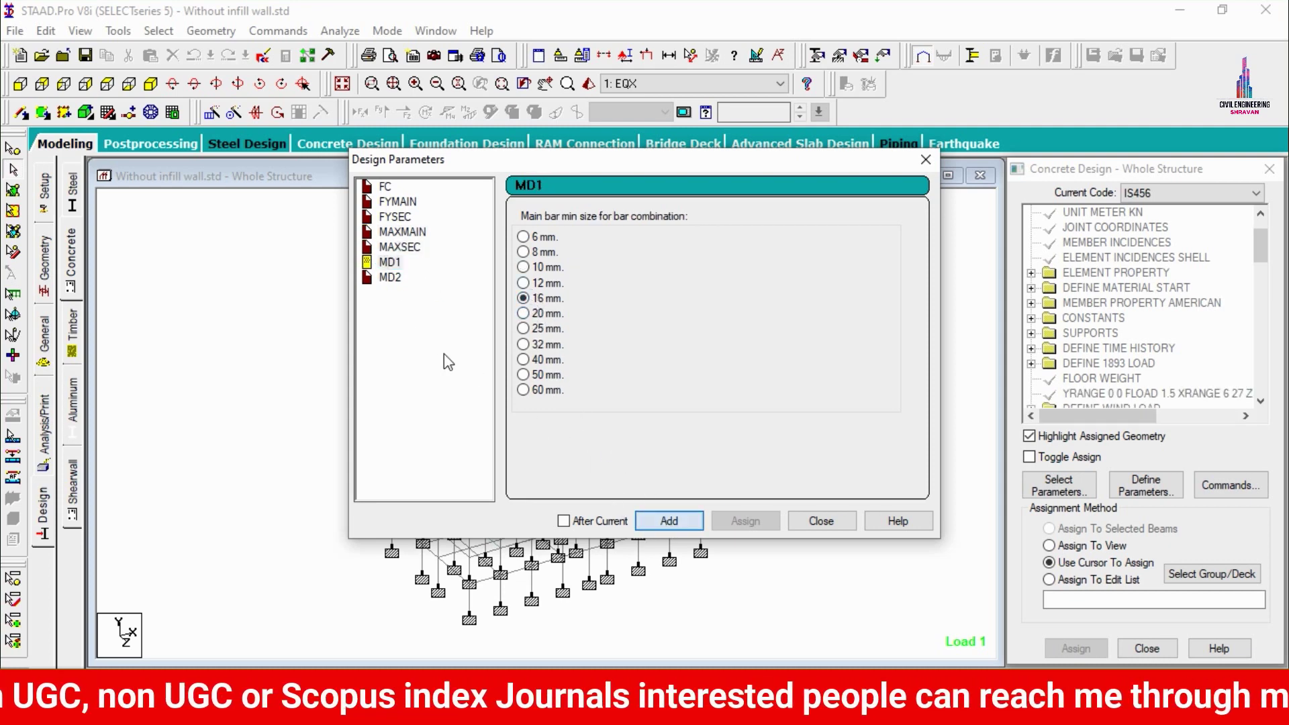
click(389, 277)
click(691, 521)
click(821, 521)
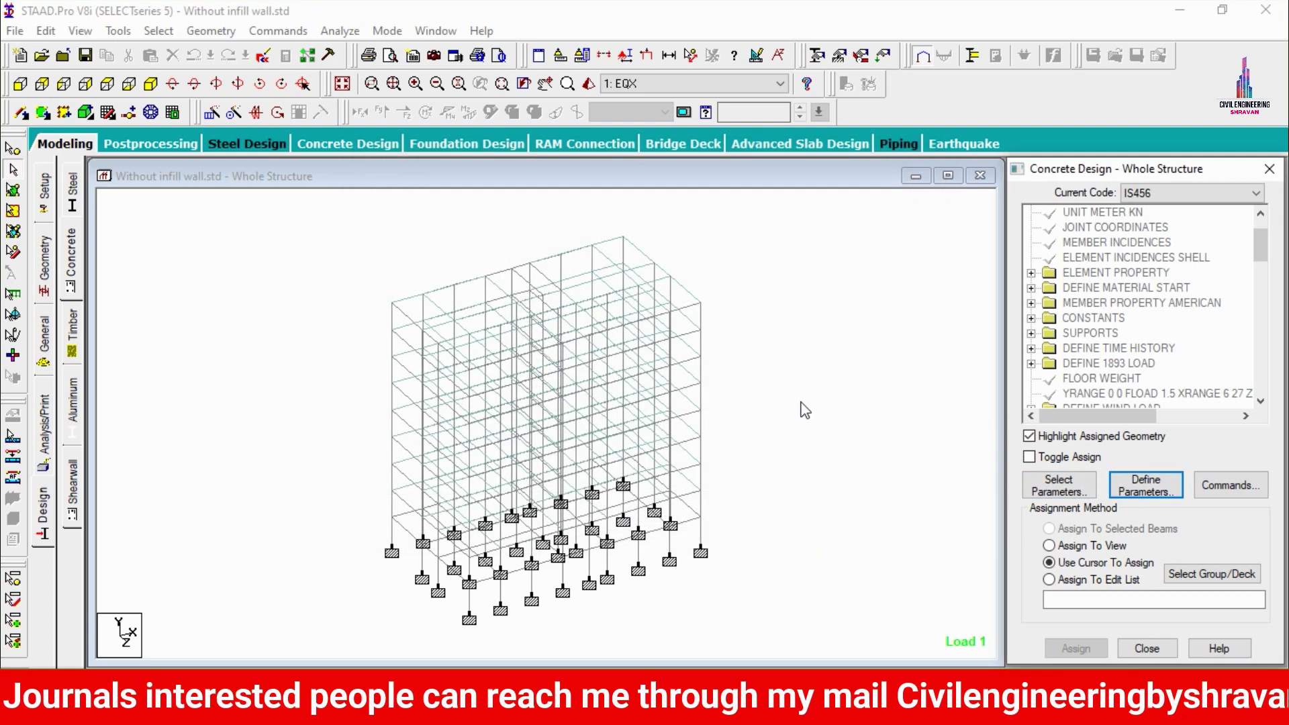
Step: Add DESIGN BEAM, DESIGN COLUMN, DESIGN SLAB/ELEMENT and TAKE OFF to the design commands
click(1235, 486)
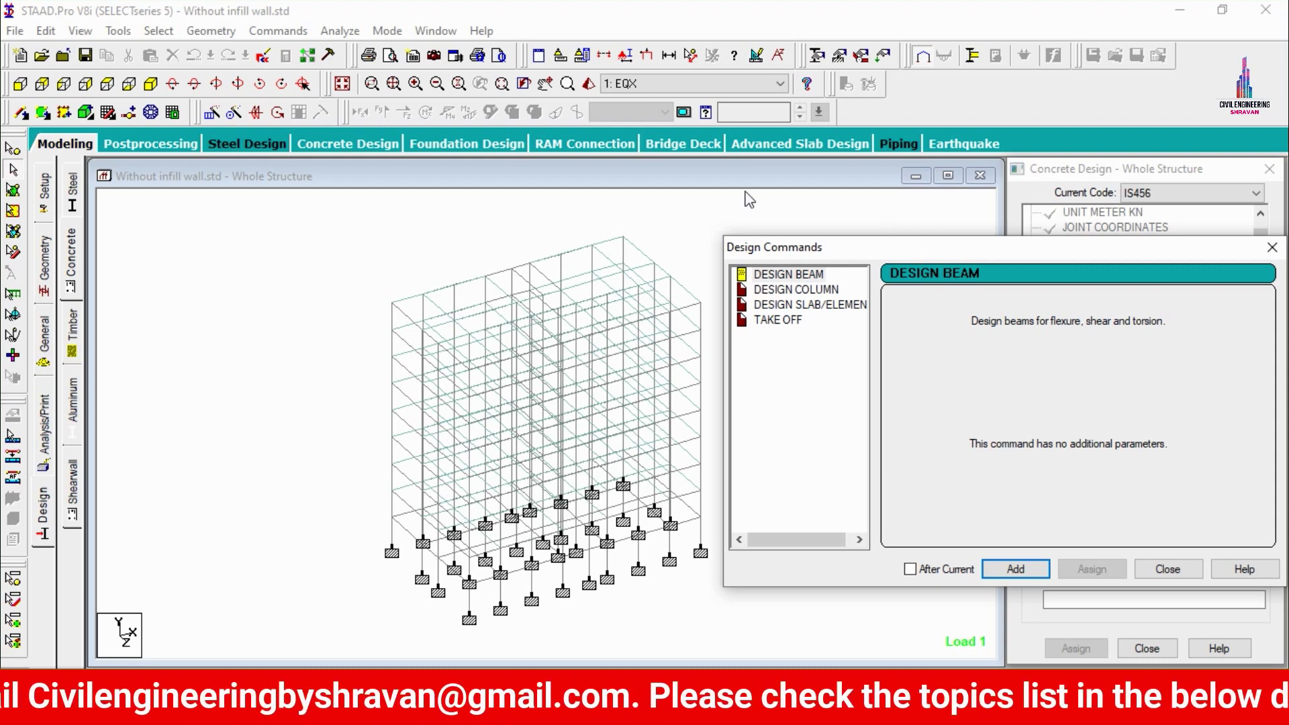
click(782, 275)
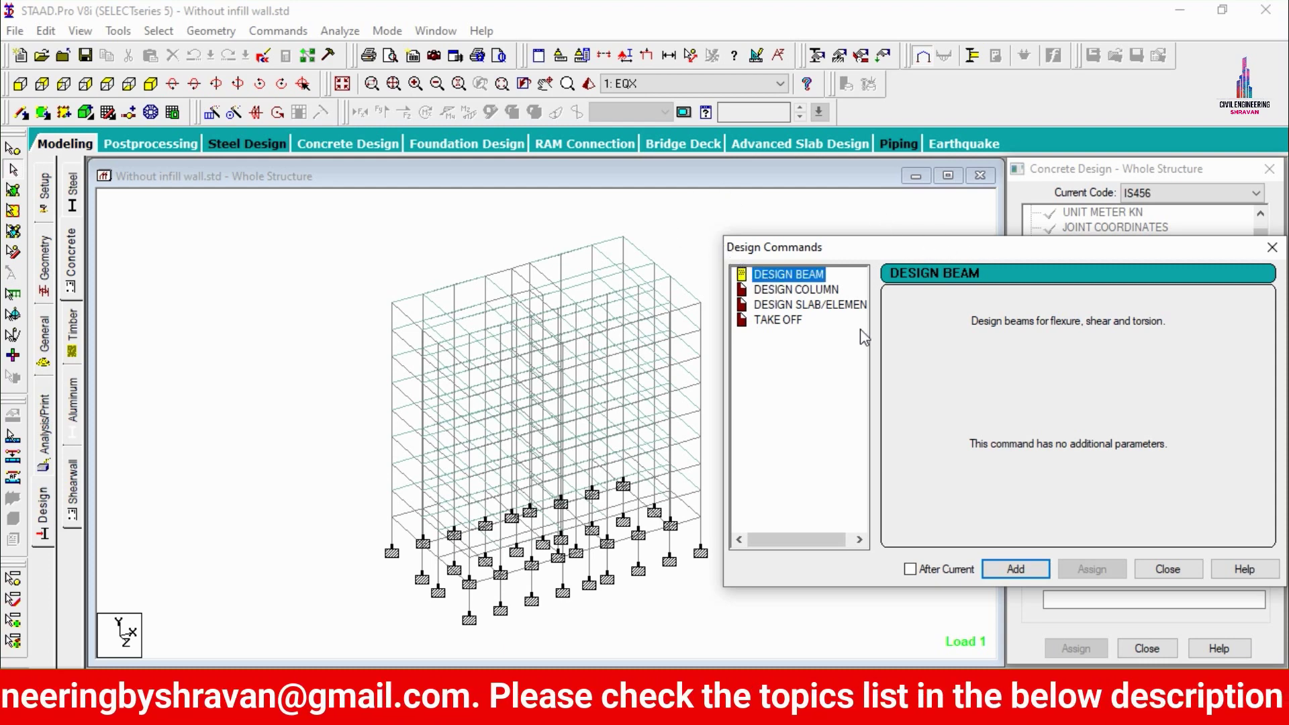
click(1013, 576)
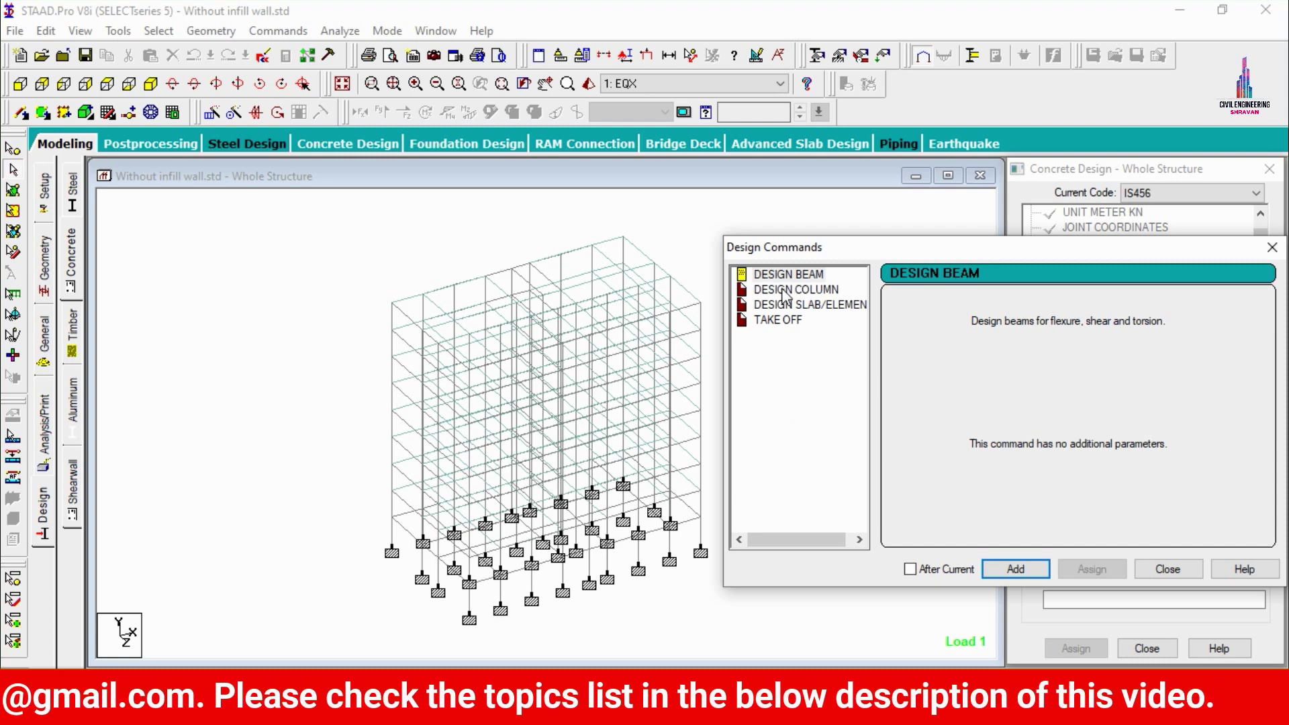
click(786, 290)
click(1014, 569)
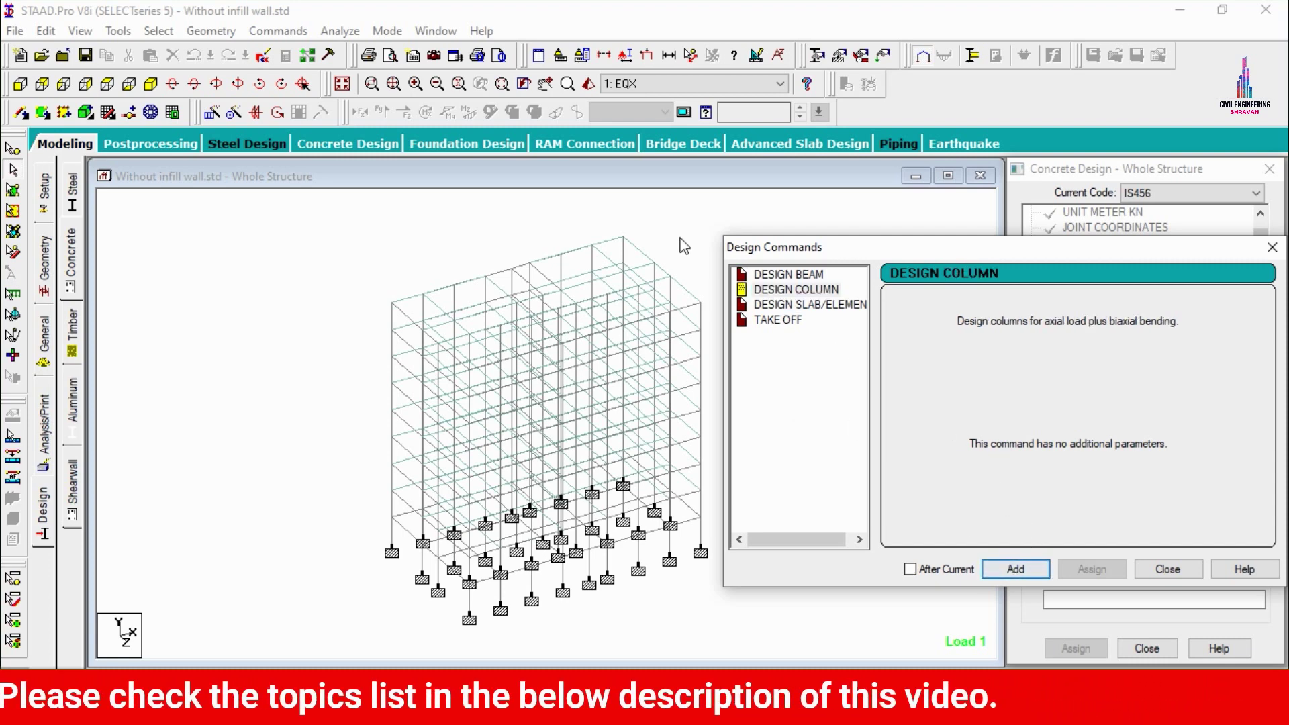
click(767, 306)
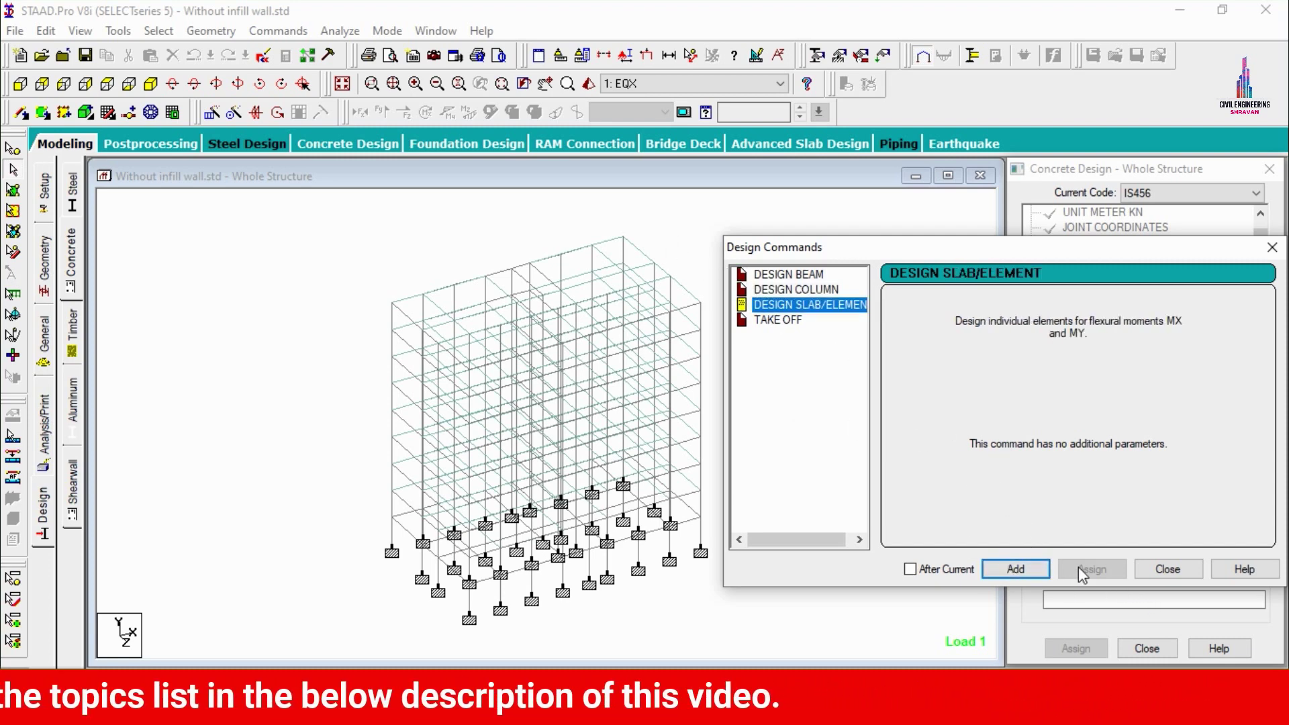
click(1014, 568)
click(775, 321)
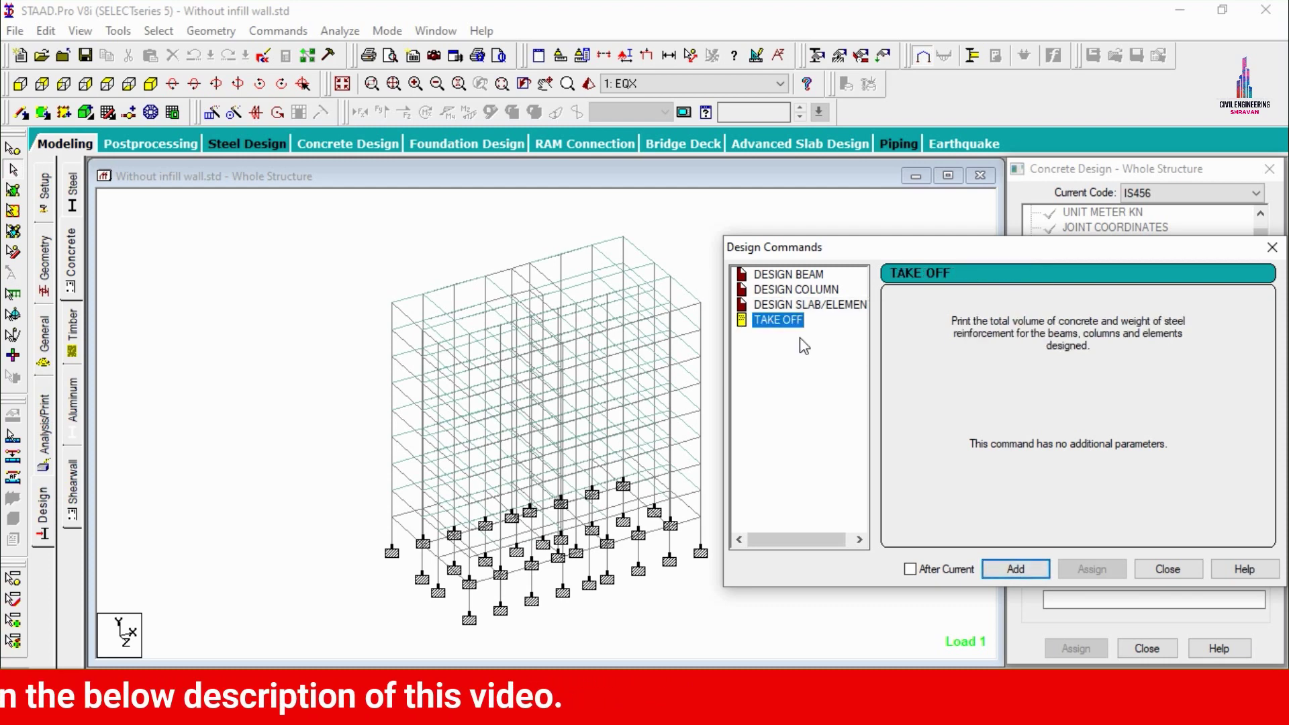
click(1015, 569)
click(1168, 569)
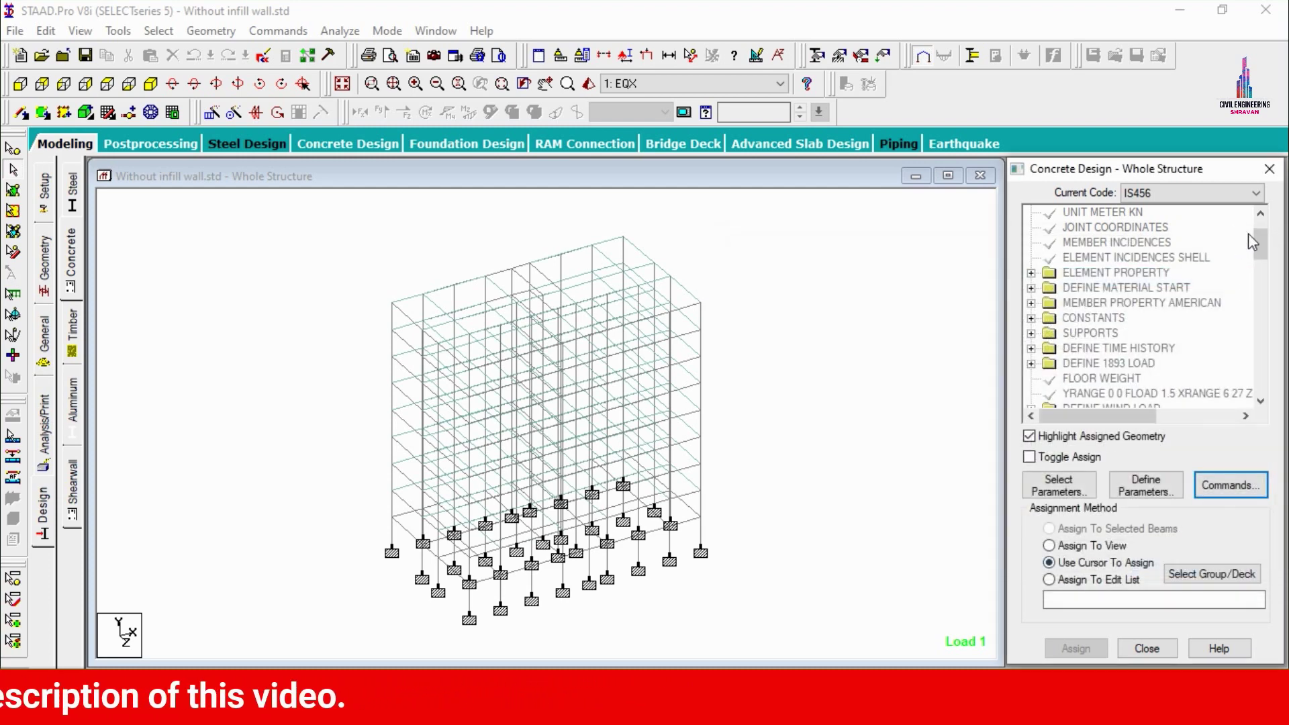
Step: Assign FC 30000, FYMAIN and FYSEC 415000, and MAXMAIN 20 to the whole structure
drag(1253, 251, 1260, 371)
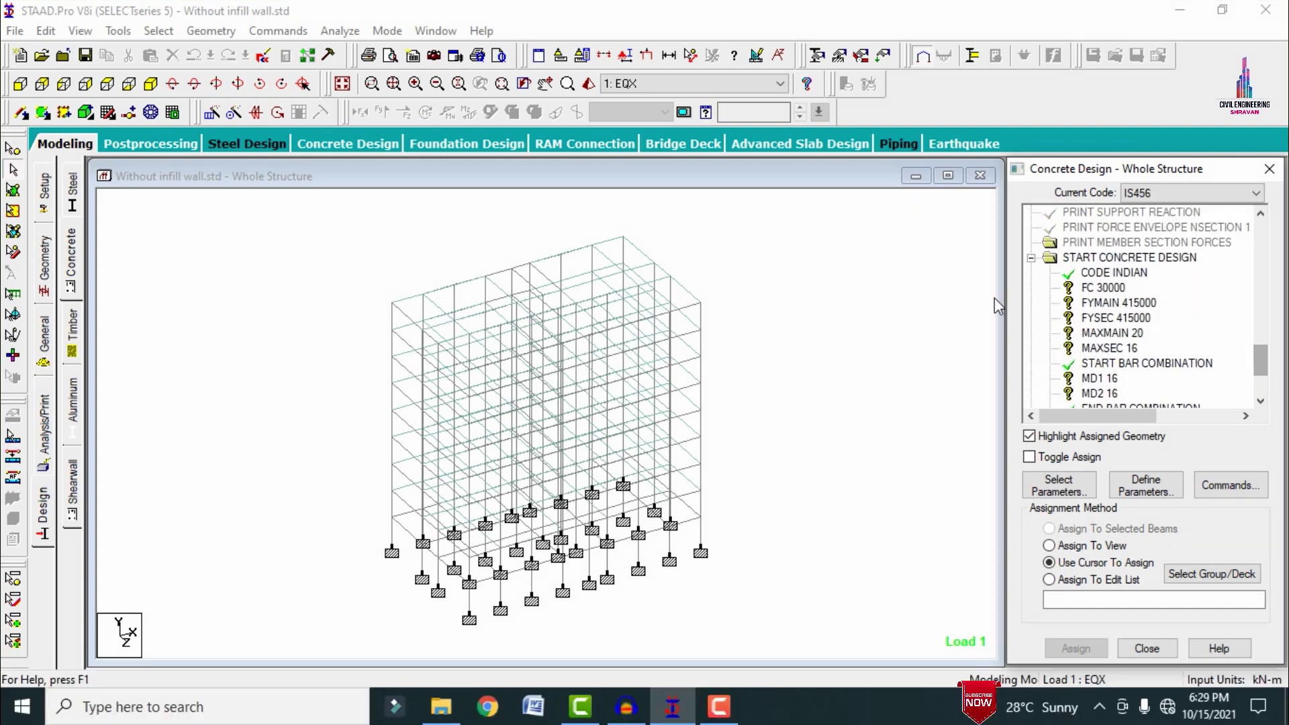
click(1085, 291)
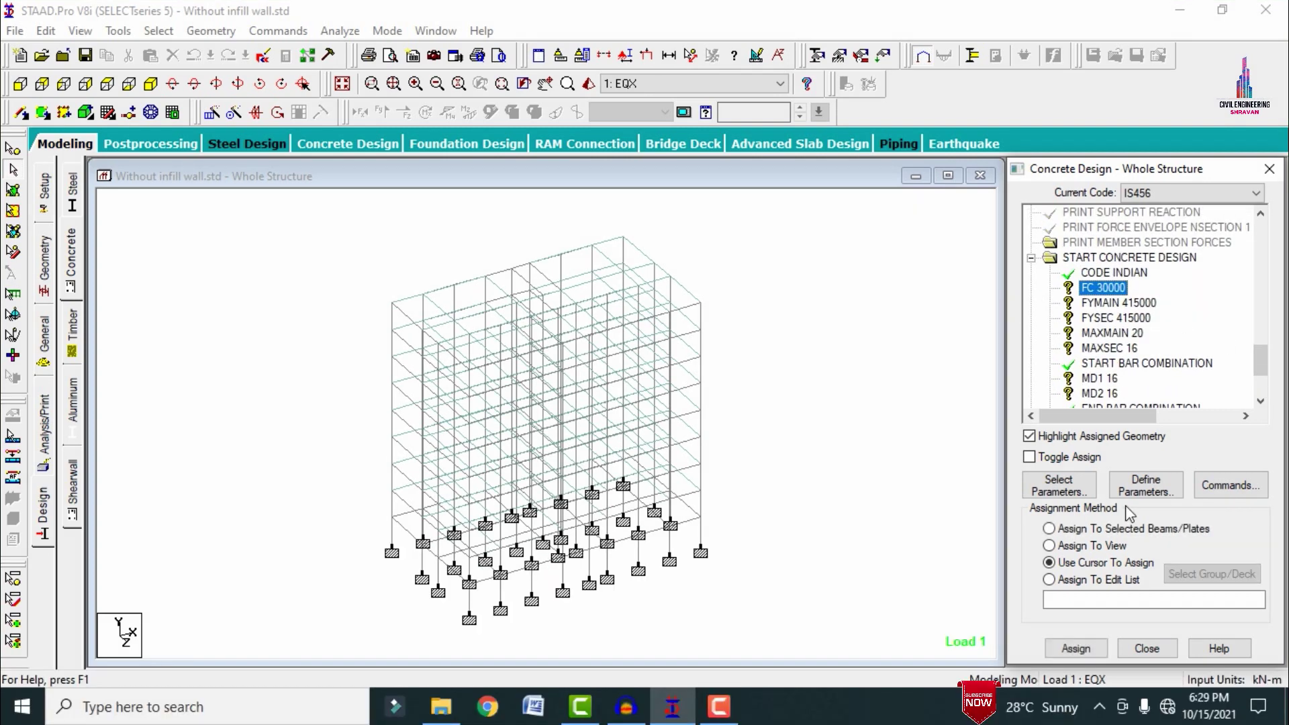
click(1076, 649)
click(1150, 464)
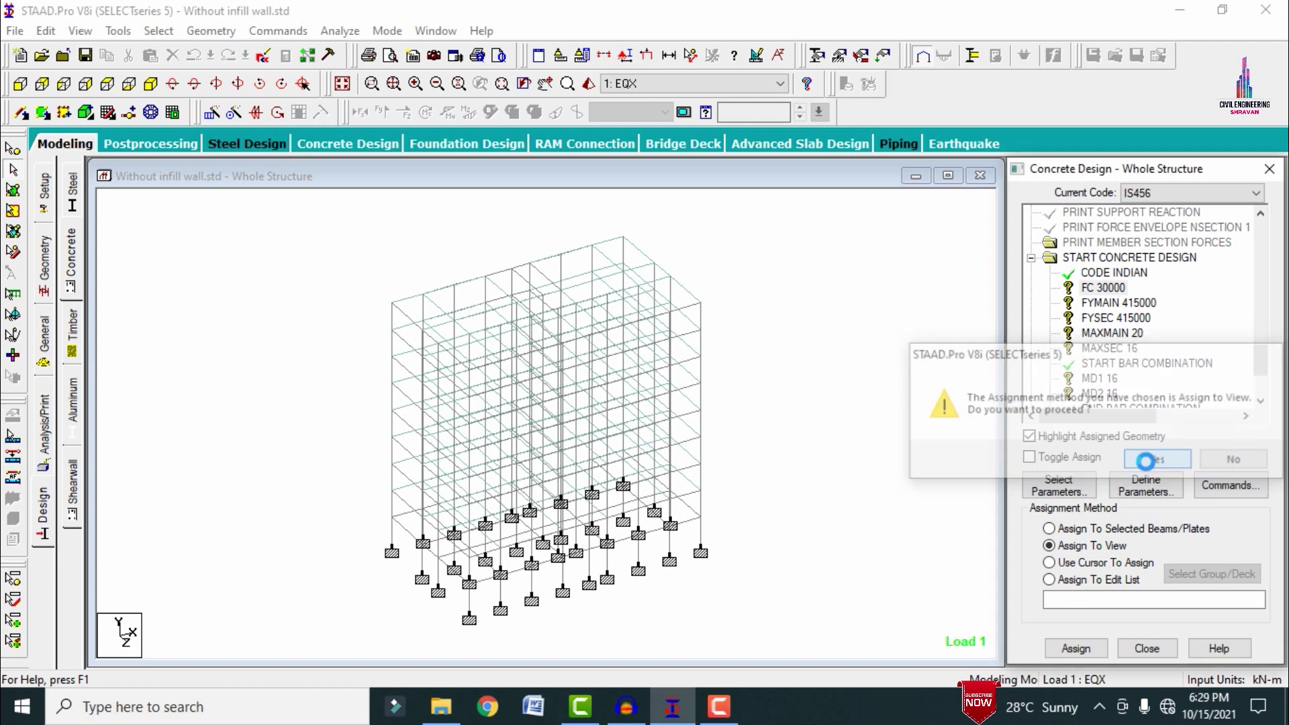
click(1101, 303)
click(1060, 545)
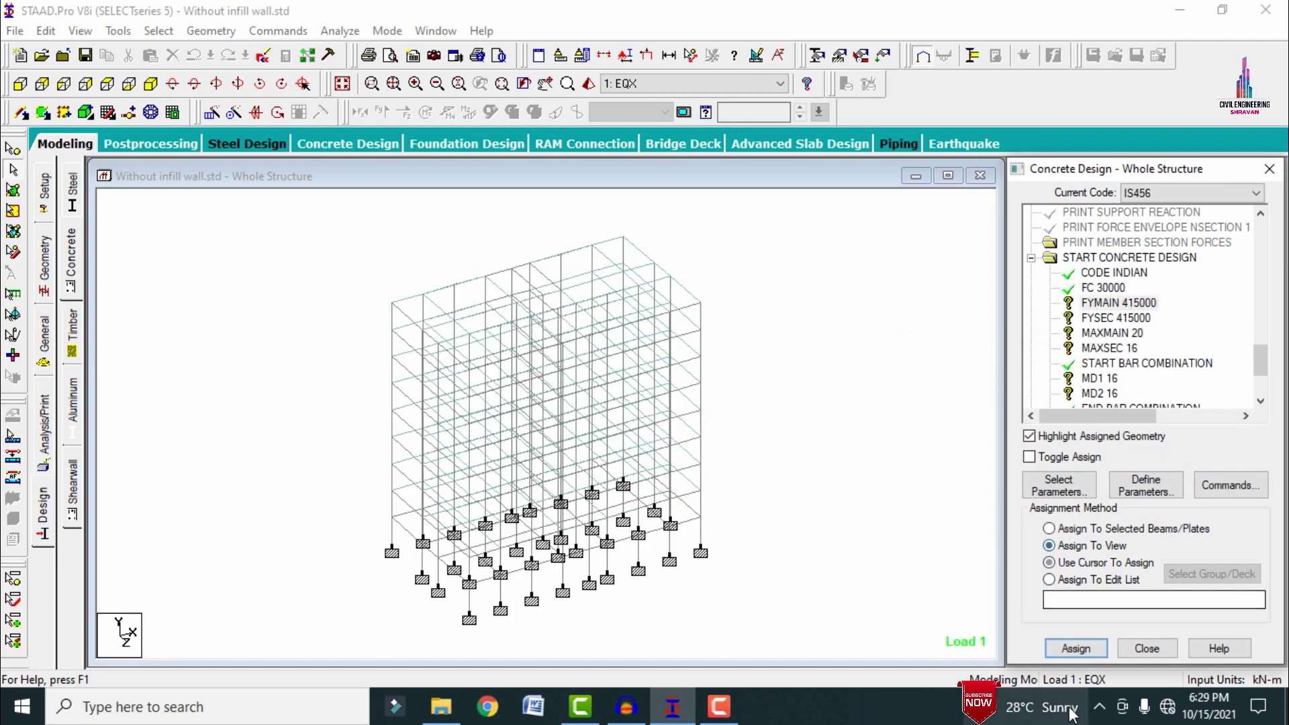
click(1076, 648)
click(1159, 460)
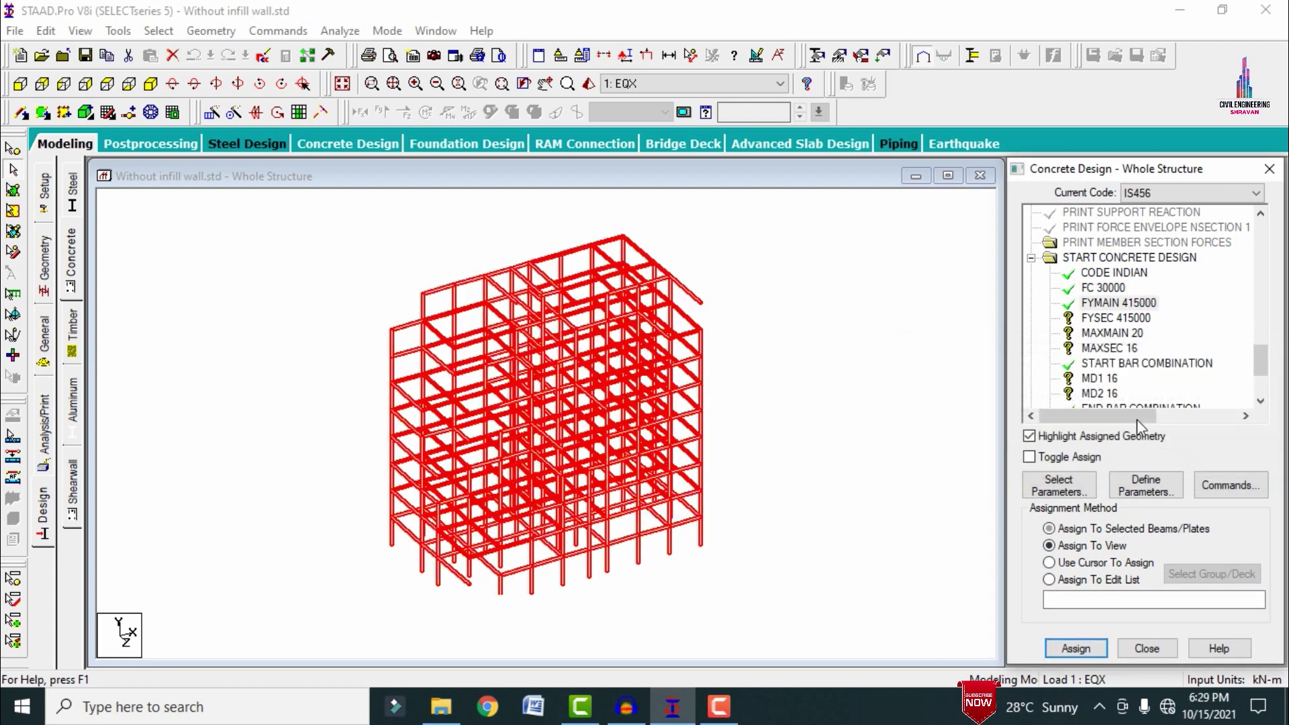
click(1070, 561)
click(1057, 545)
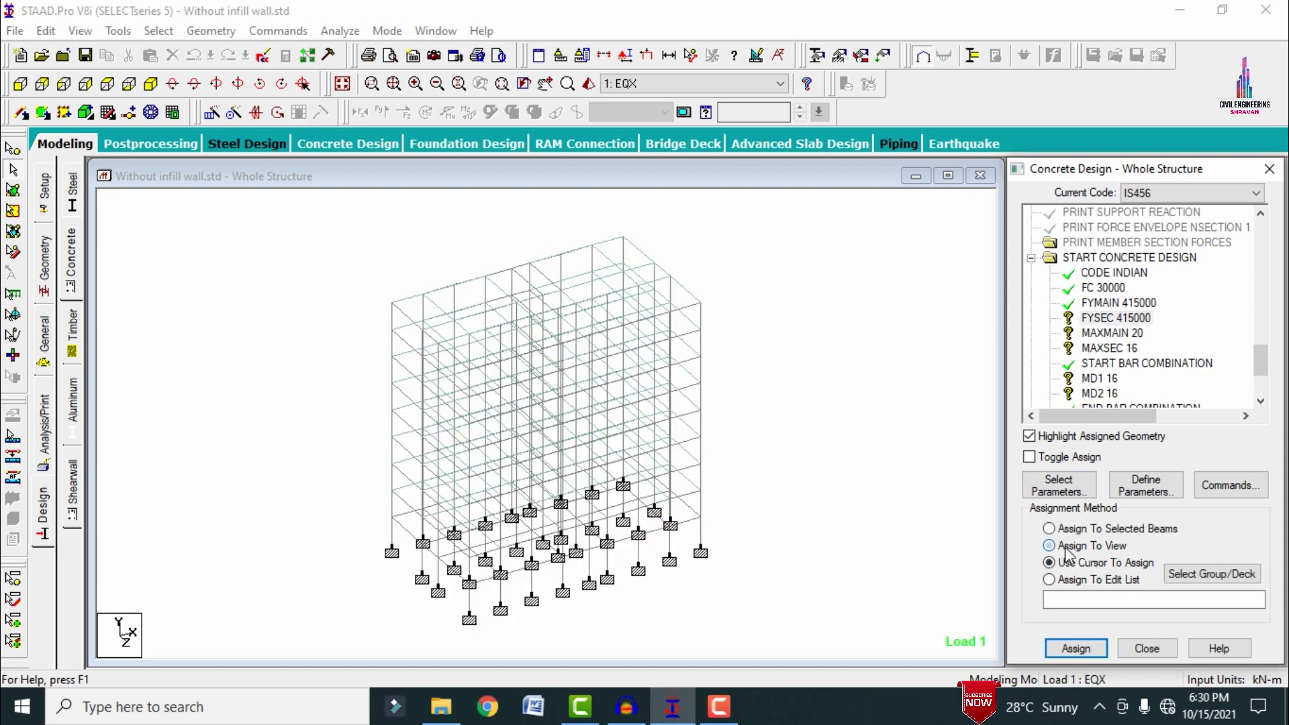
click(1076, 648)
click(1147, 460)
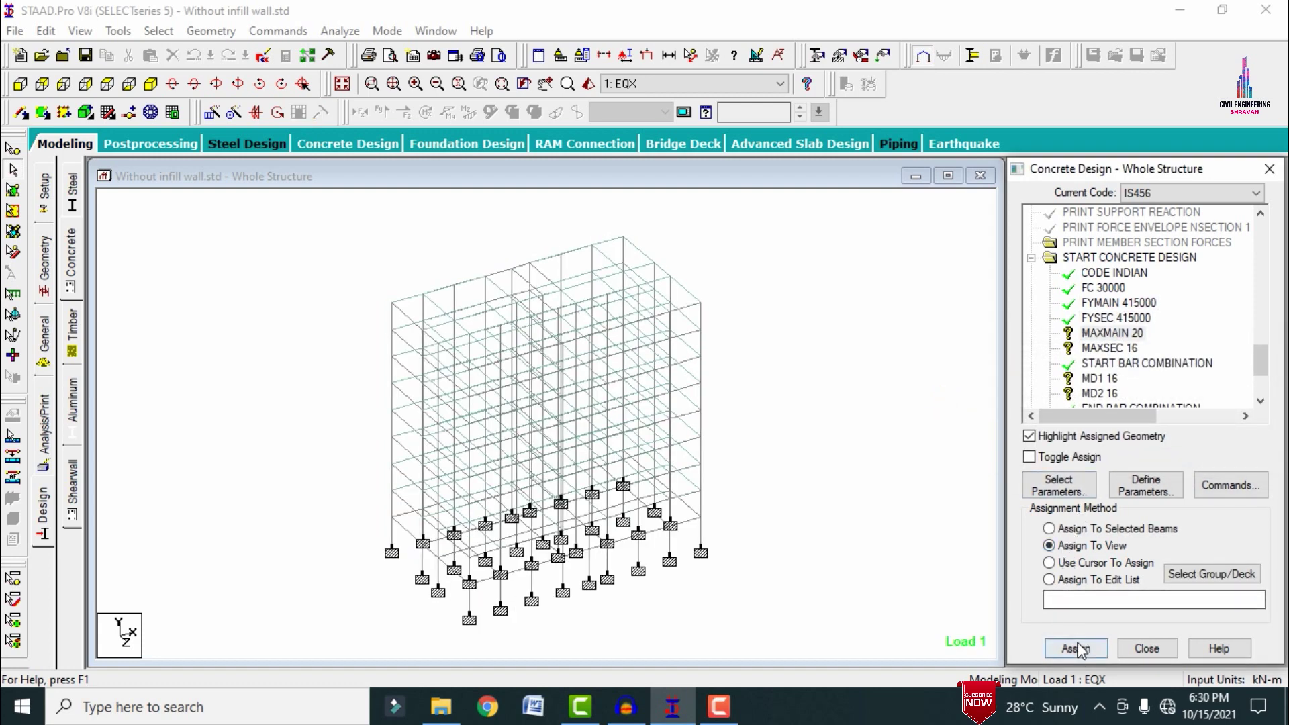
click(1076, 648)
click(1160, 461)
Step: Assign MAXSEC 16, MD1 16 and MD2 16 to all members in view
click(1109, 347)
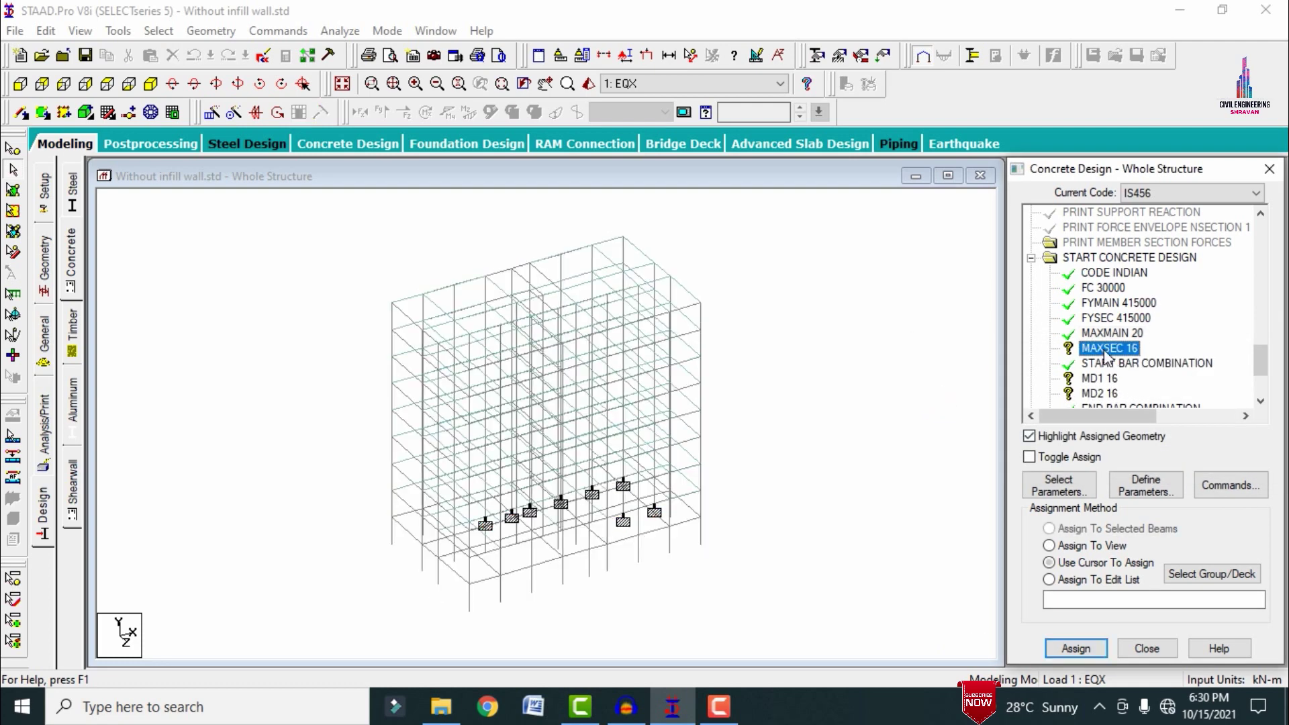
click(1068, 545)
click(1074, 648)
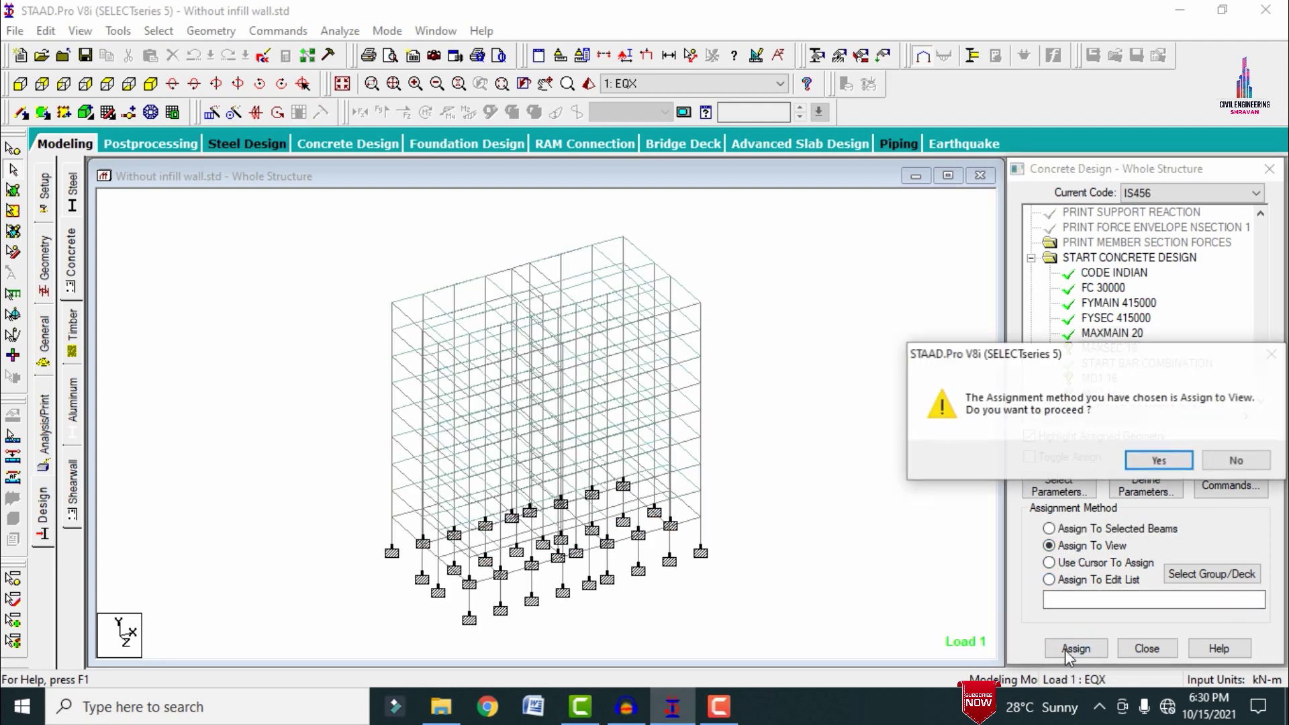
click(1151, 461)
click(1095, 380)
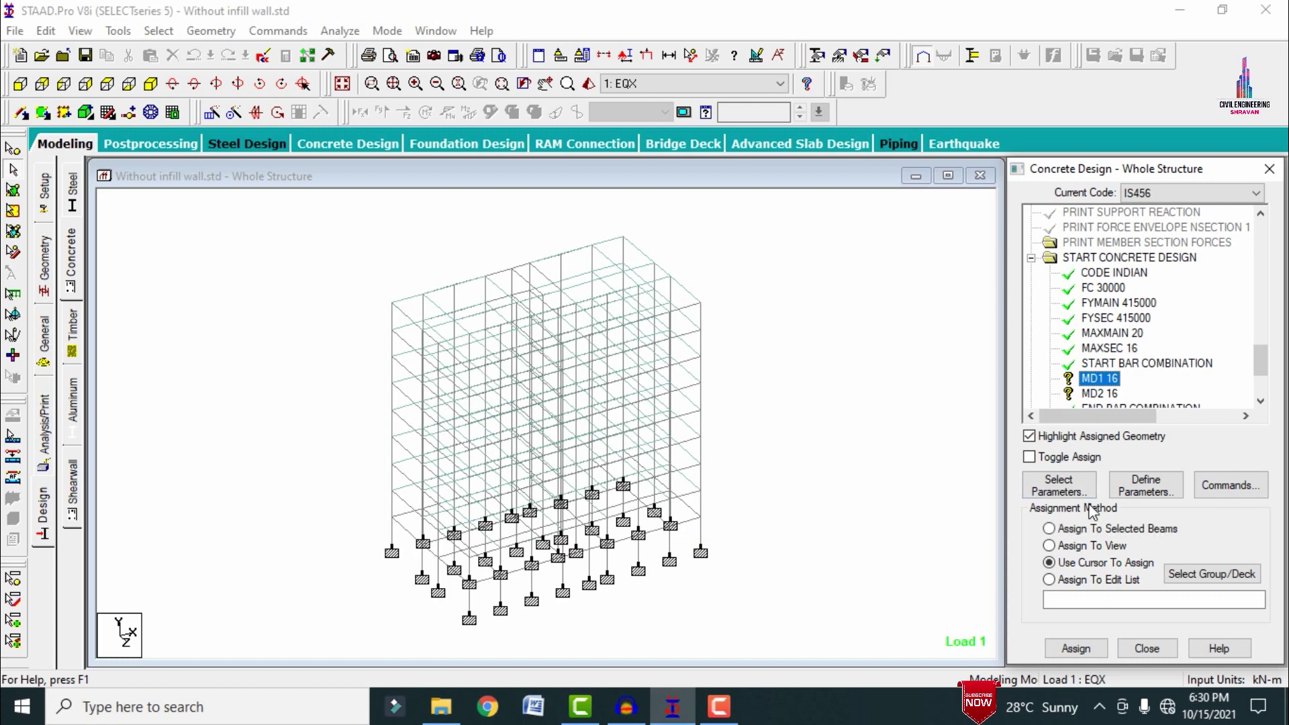
click(1071, 545)
click(1075, 649)
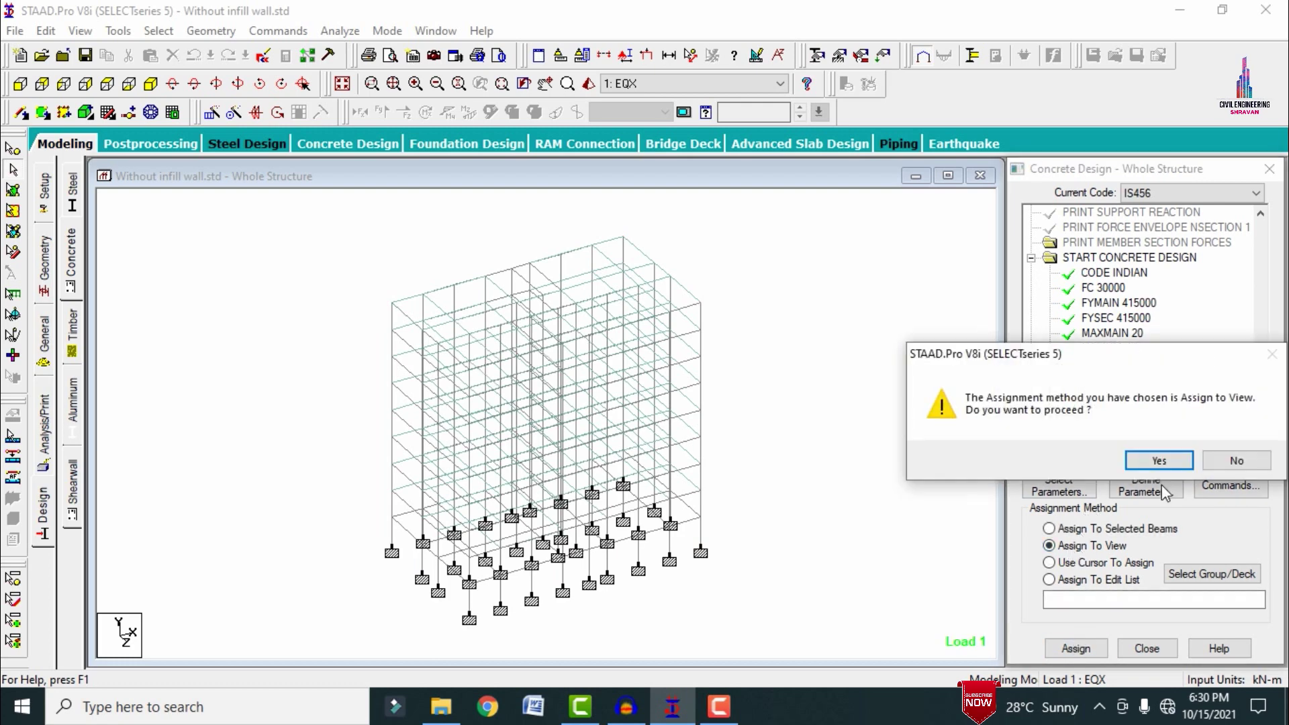
click(1151, 459)
click(1100, 394)
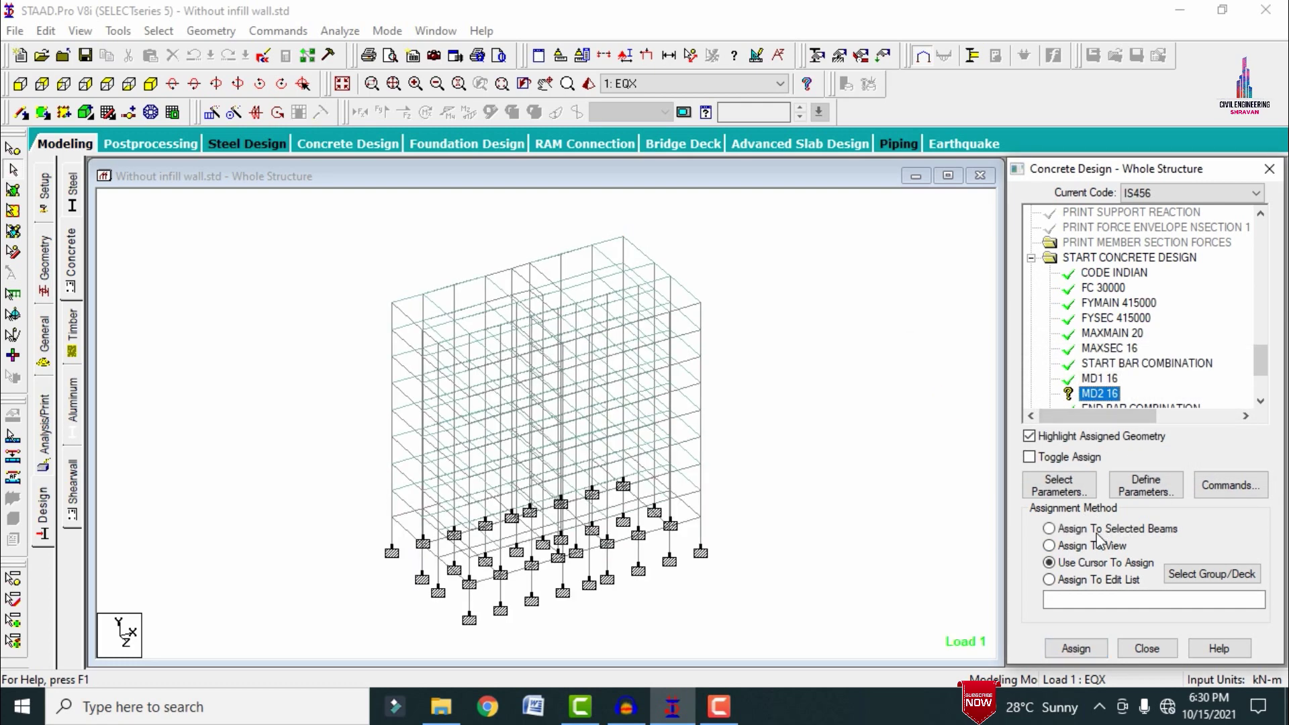
click(1071, 546)
click(1075, 648)
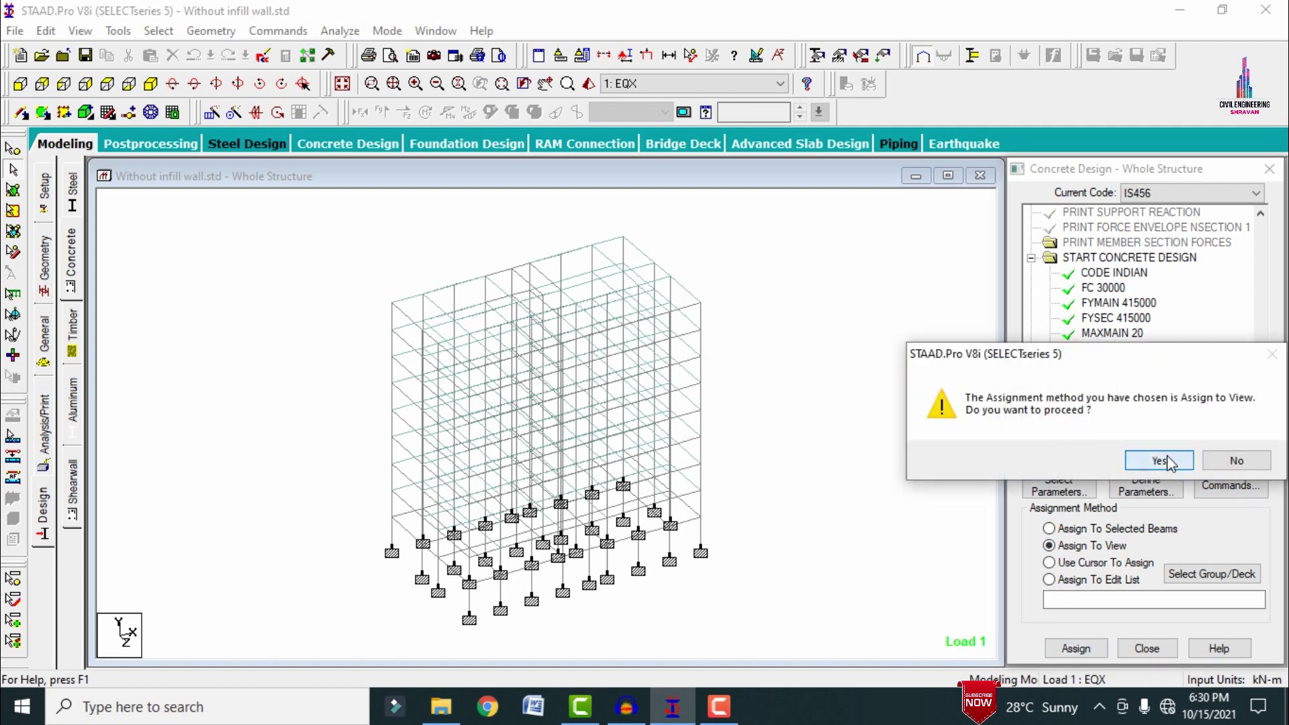
click(1150, 459)
scroll(1068, 338, down, 2)
click(1069, 319)
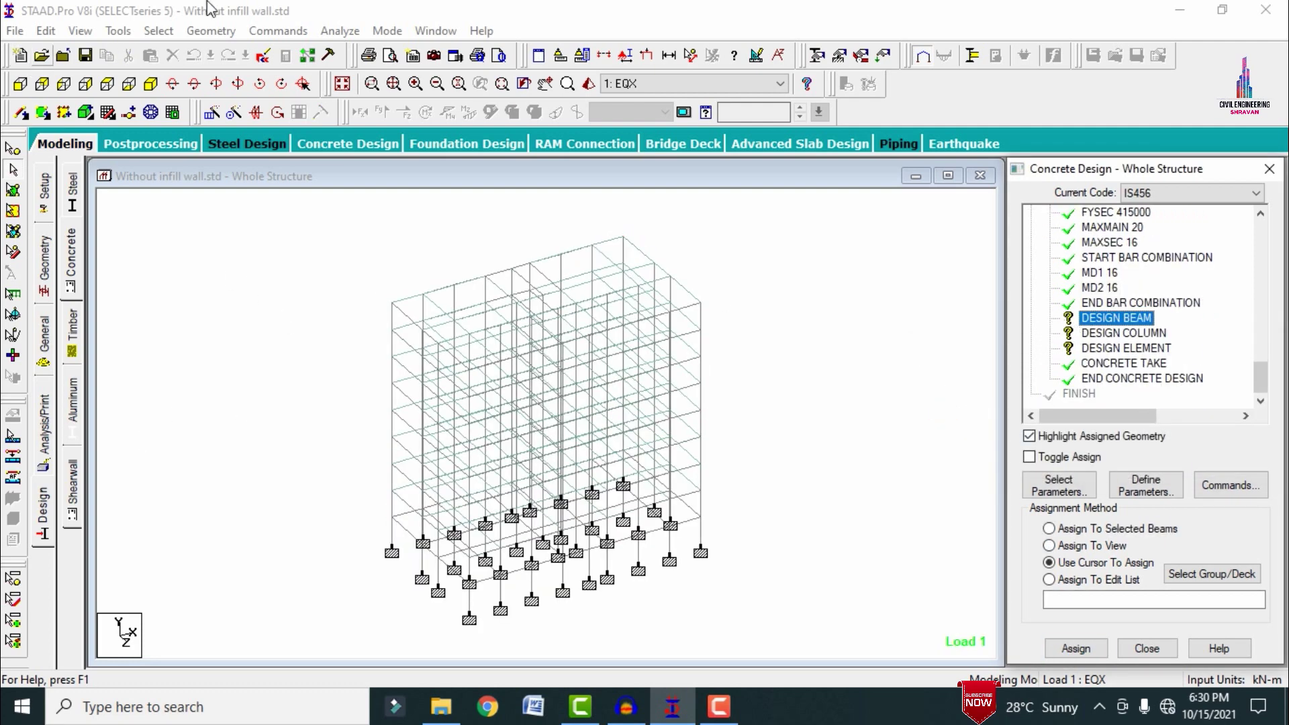
Step: Select all beams parallel to X and Z and assign DESIGN BEAM to them
click(159, 31)
mouse_move(204, 369)
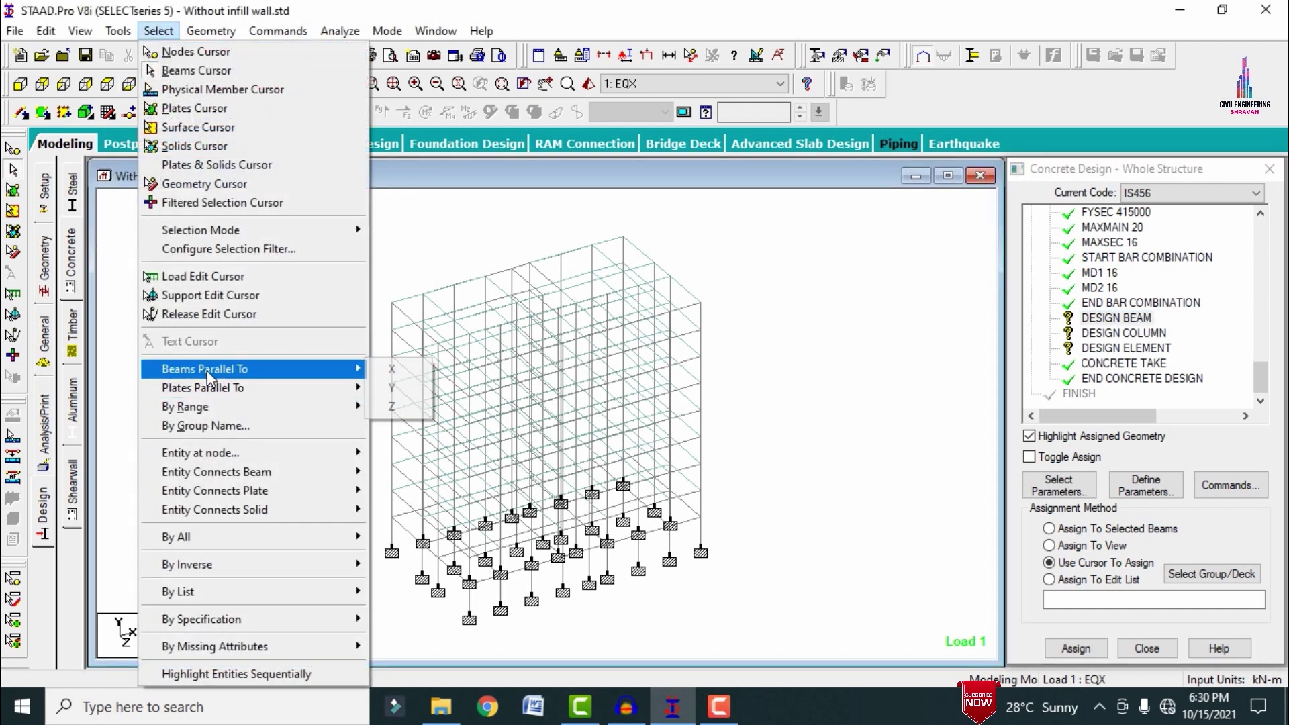
click(388, 368)
click(159, 31)
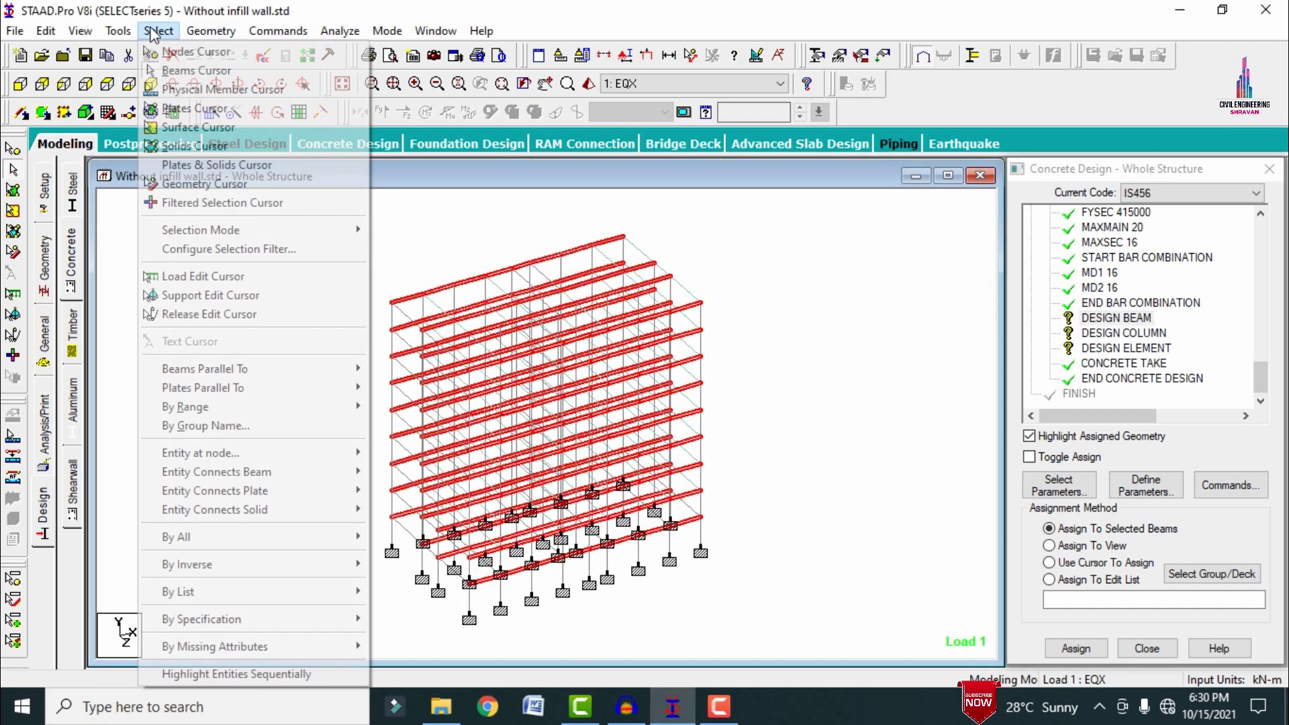
mouse_move(232, 370)
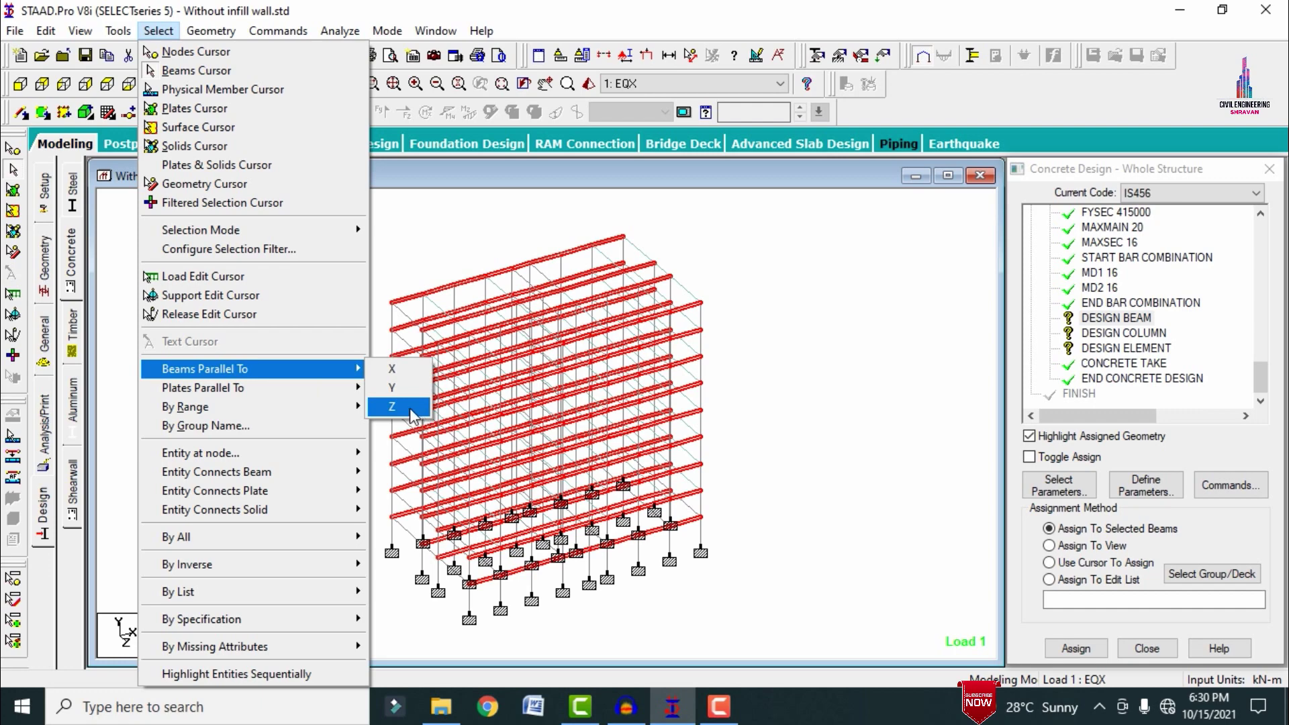
click(411, 408)
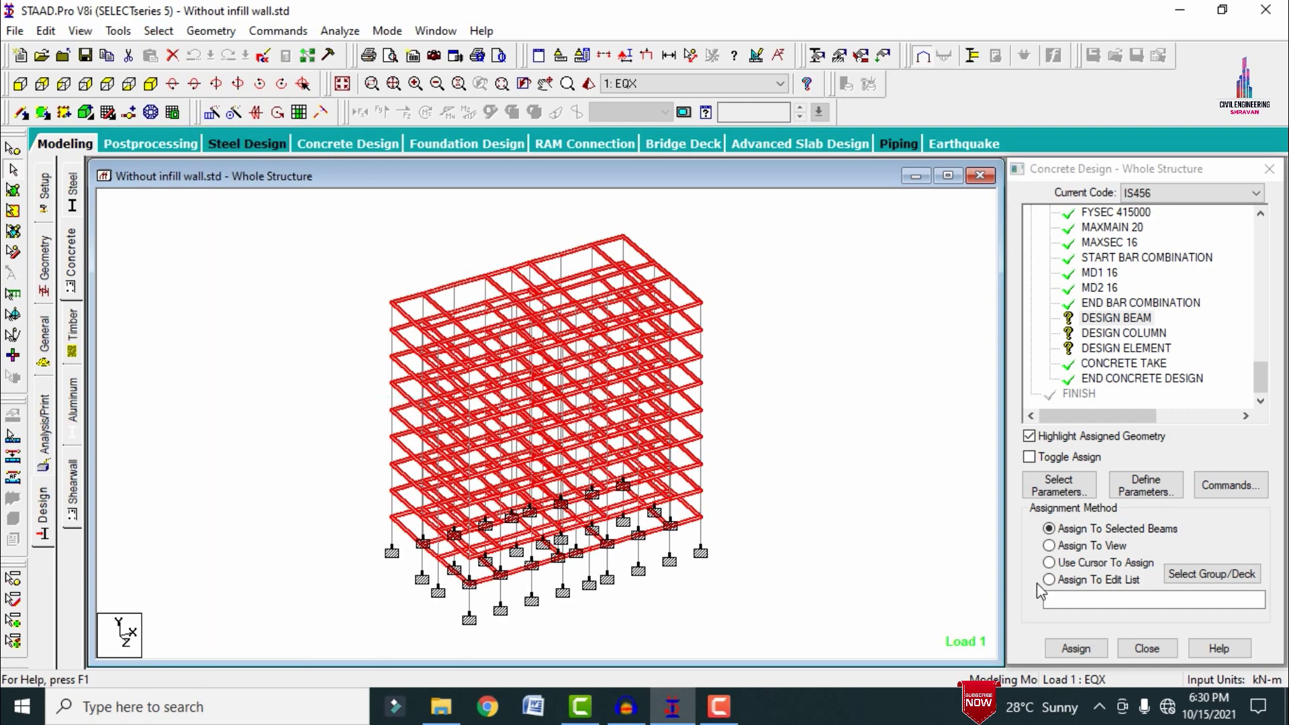
click(1076, 648)
click(1154, 462)
Step: Assign DESIGN COLUMN to all Y-parallel columns and DESIGN ELEMENT to the view
click(1104, 333)
click(164, 31)
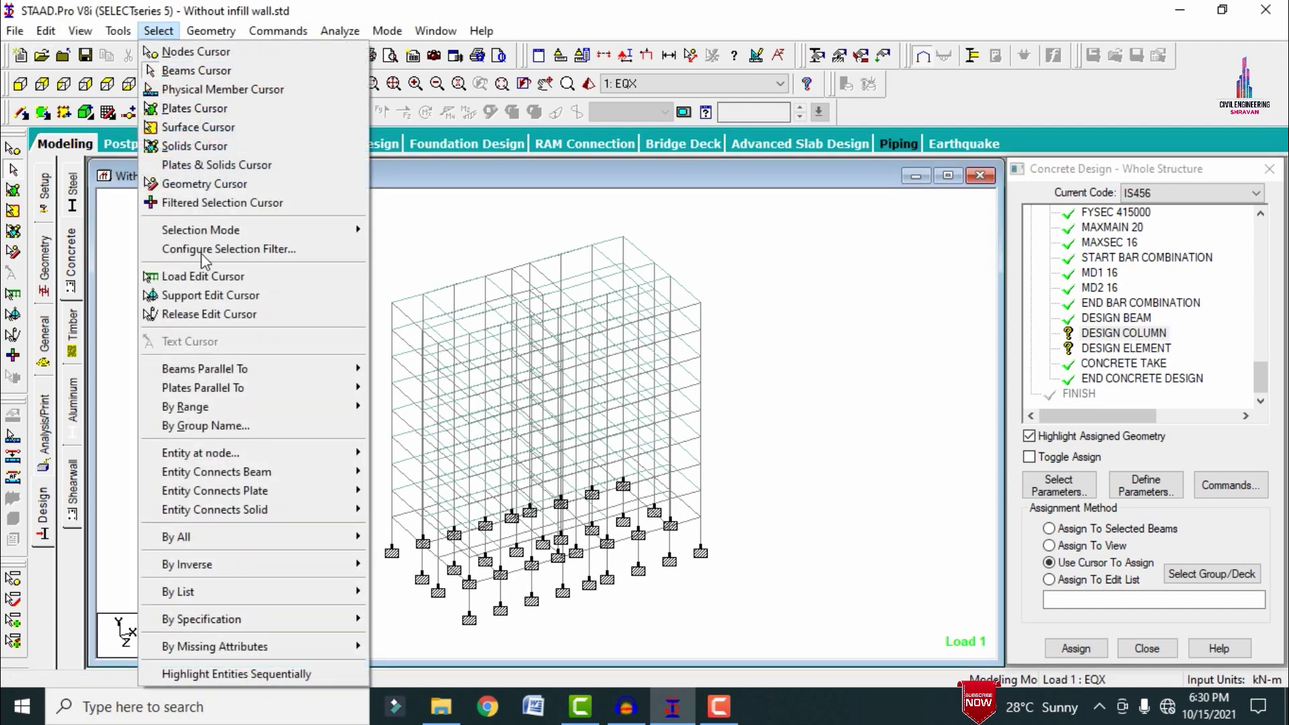
mouse_move(225, 371)
click(393, 395)
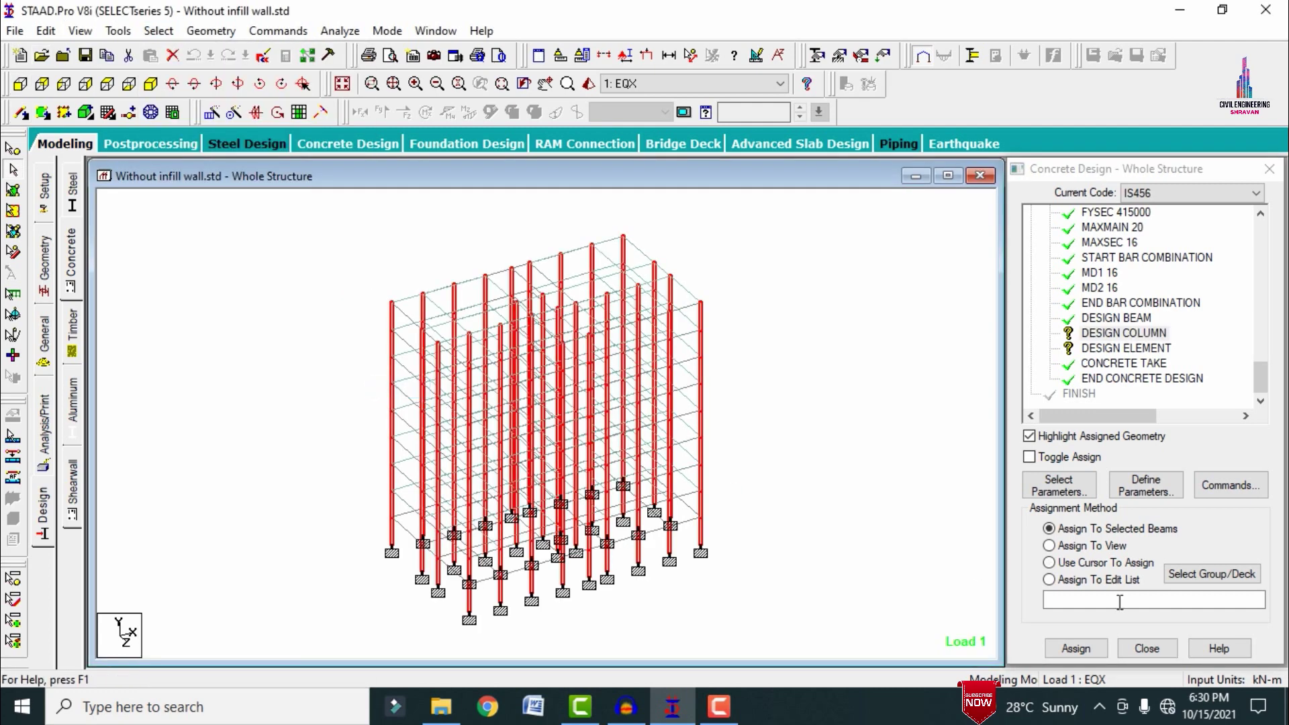
click(1064, 648)
click(1154, 462)
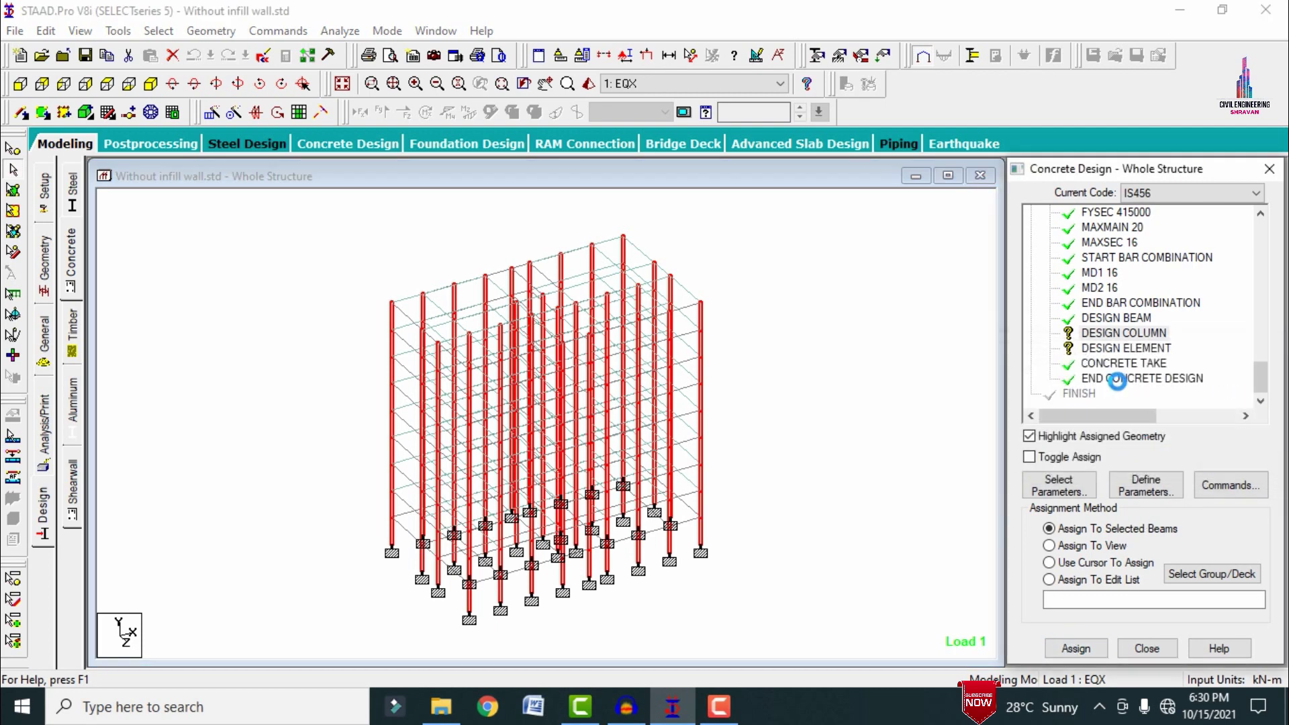
click(1117, 348)
click(1073, 648)
Step: Confirm element design, add PERFORM ANALYSIS, then save and run the analysis with 0 errors
click(1156, 458)
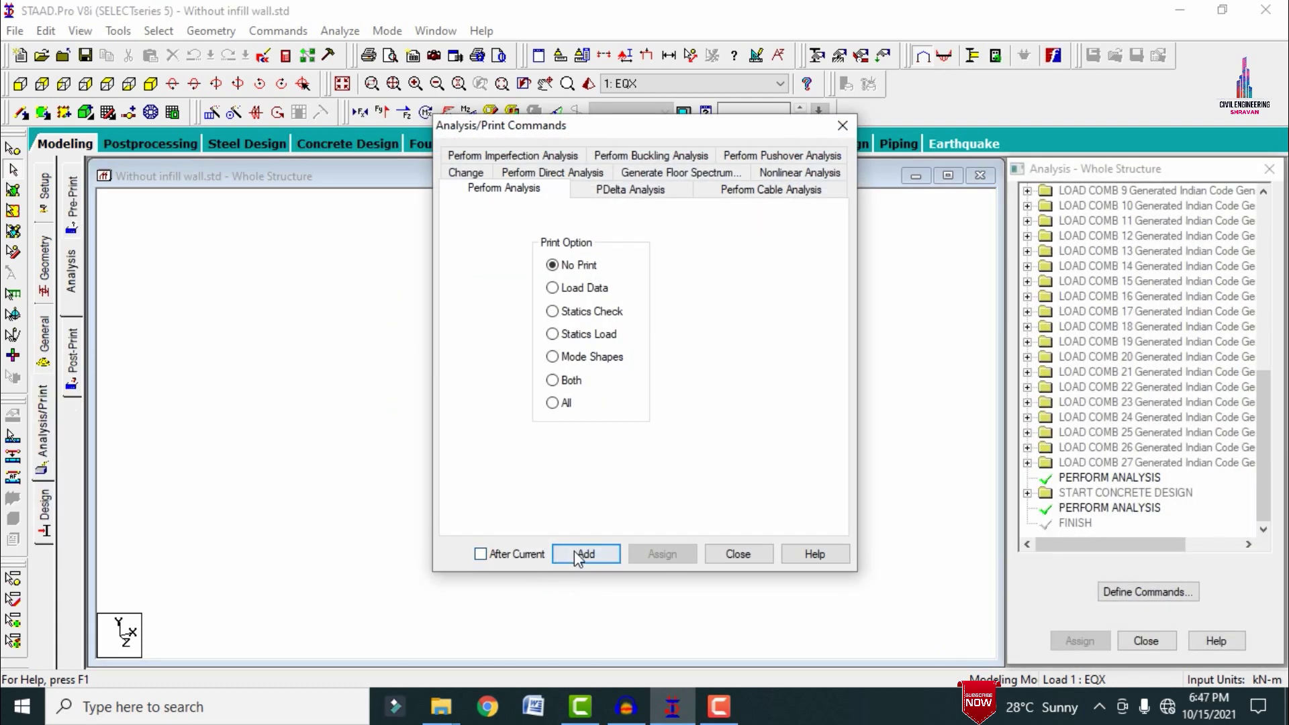
click(578, 554)
click(735, 555)
click(335, 31)
click(363, 49)
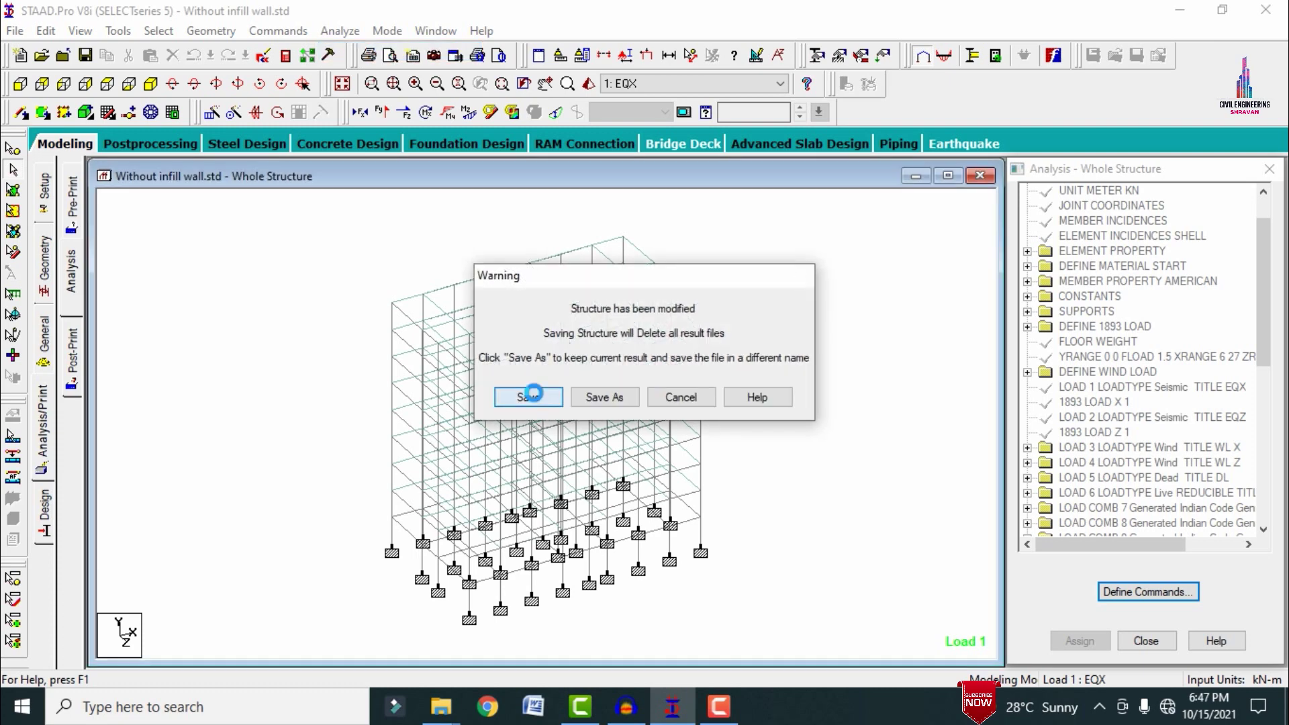
click(536, 397)
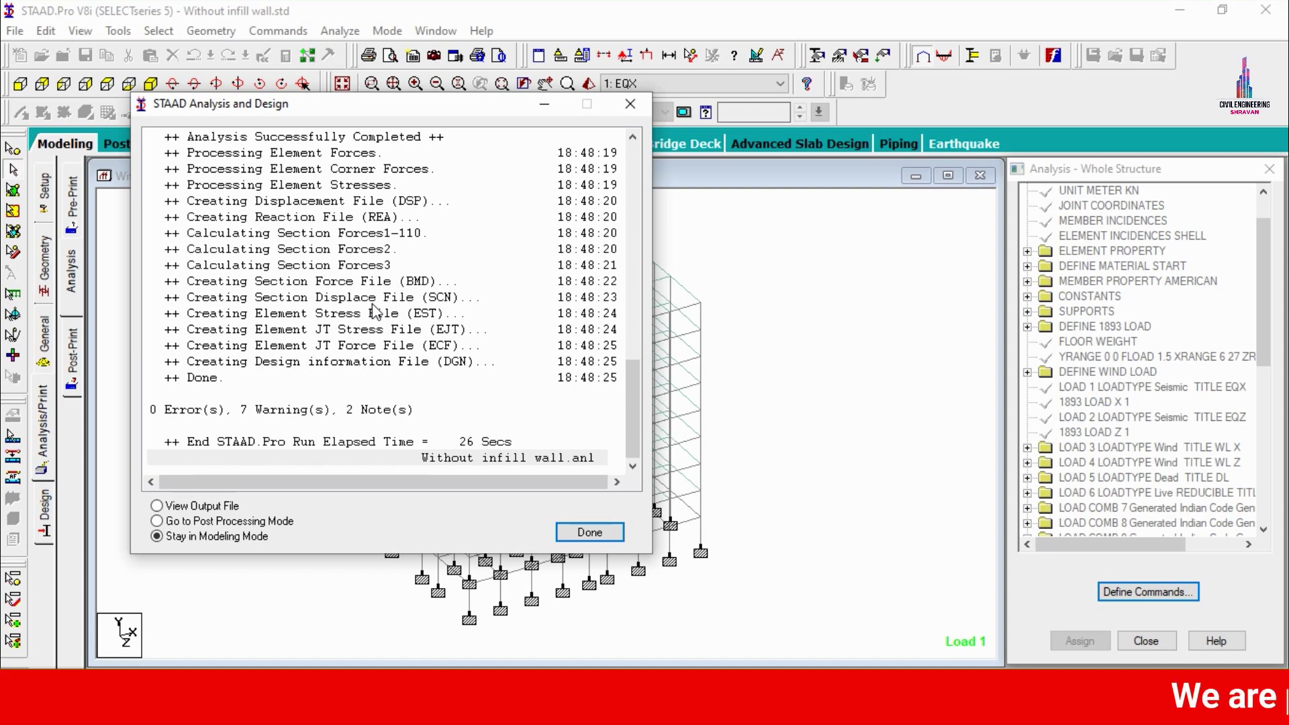
click(219, 522)
Step: Enter post-processing for all load cases, hide the displaced shape, and select beam 467
click(588, 531)
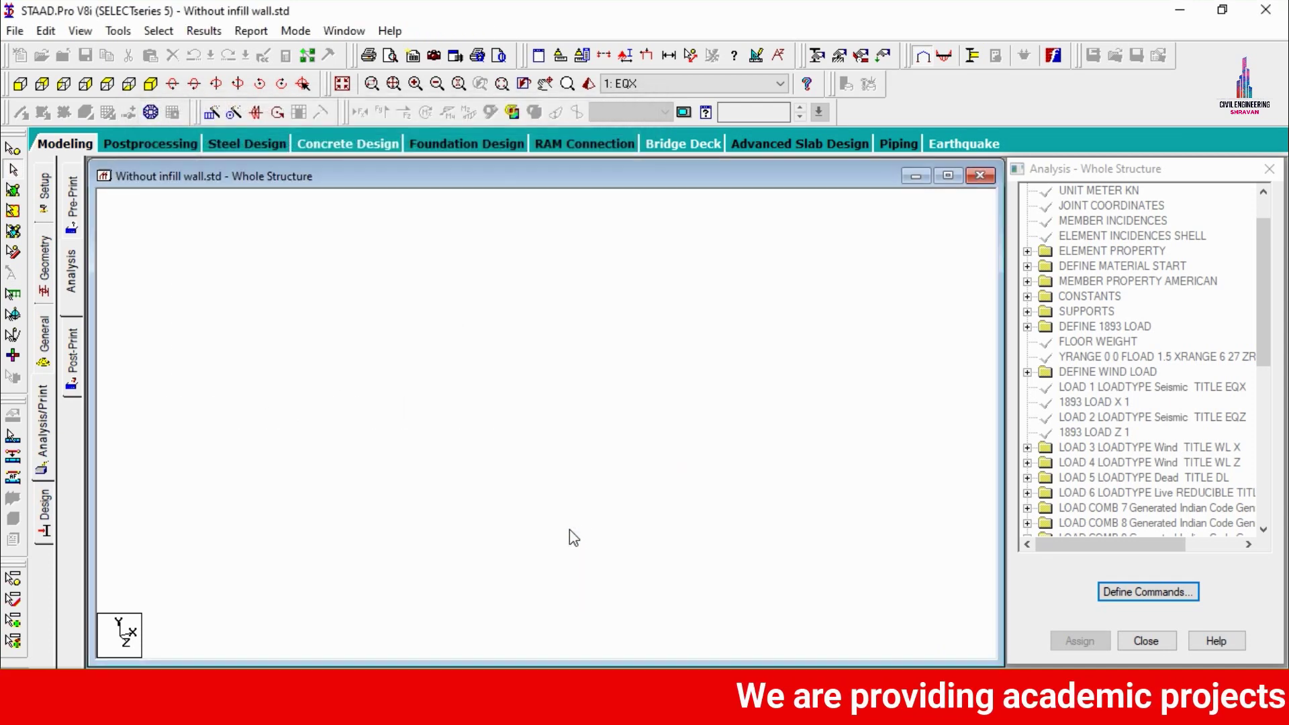
click(751, 498)
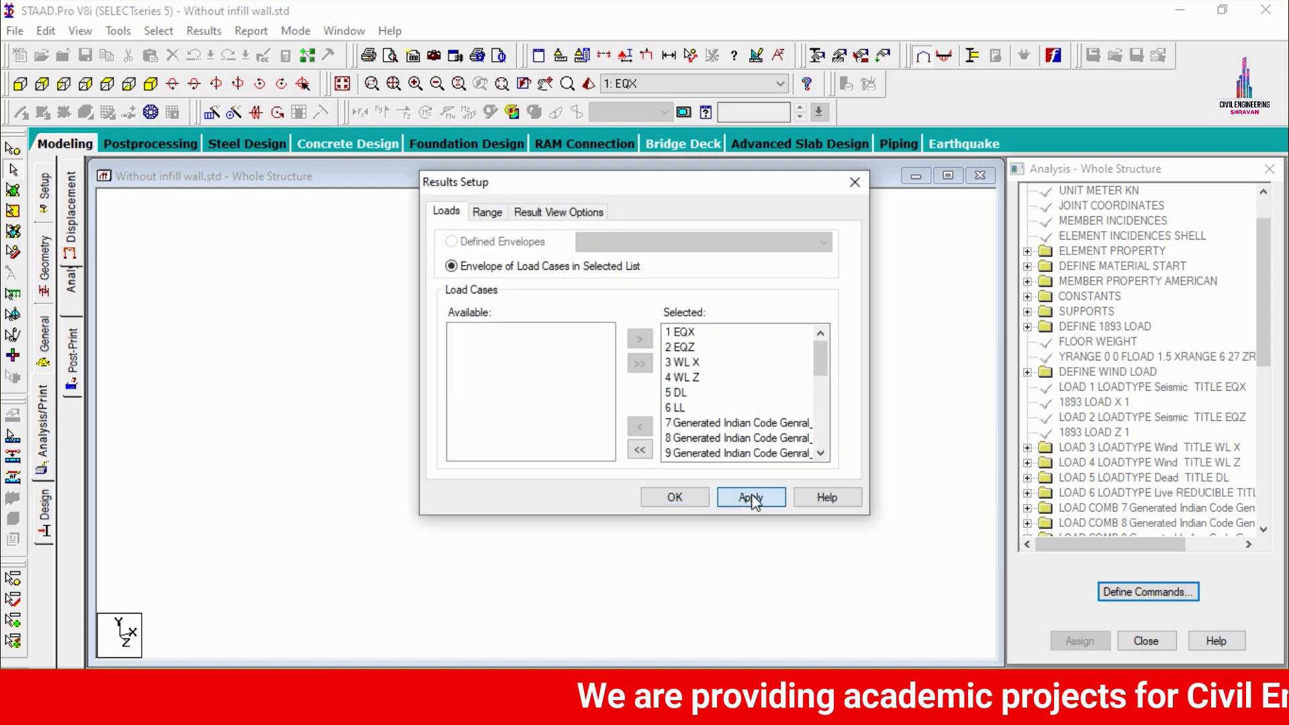
click(673, 497)
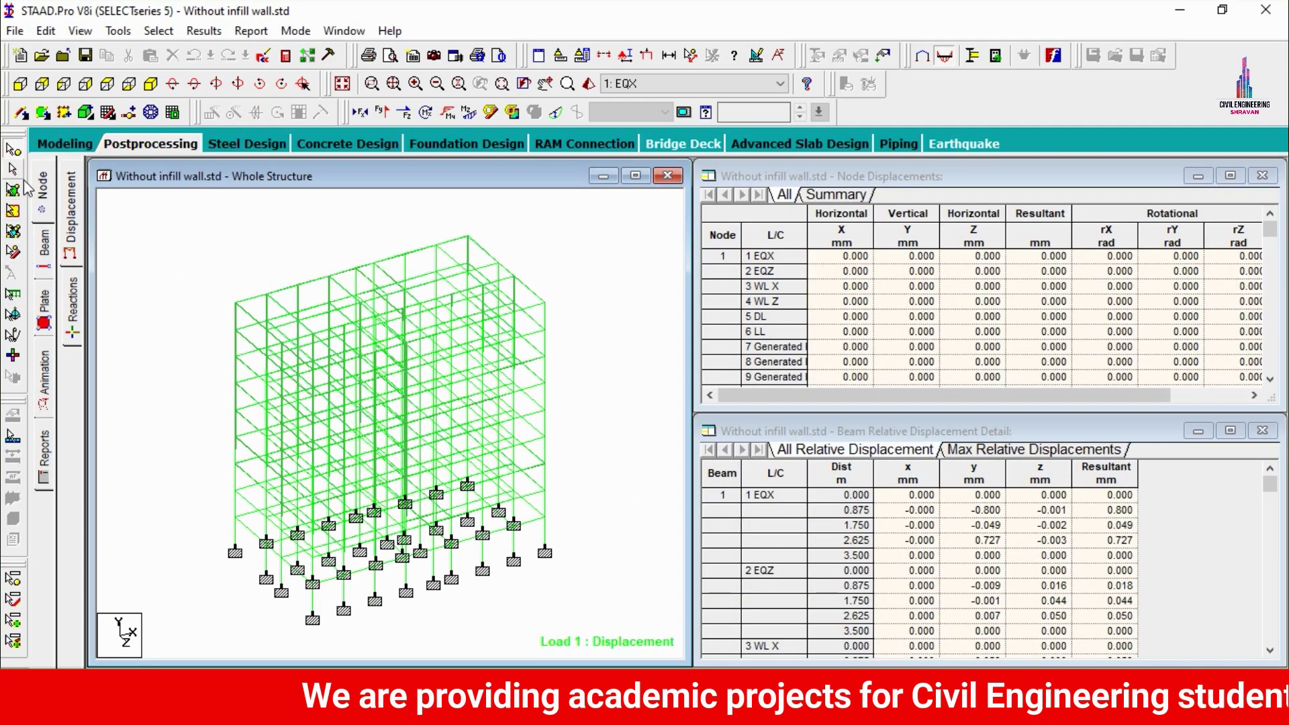
click(556, 112)
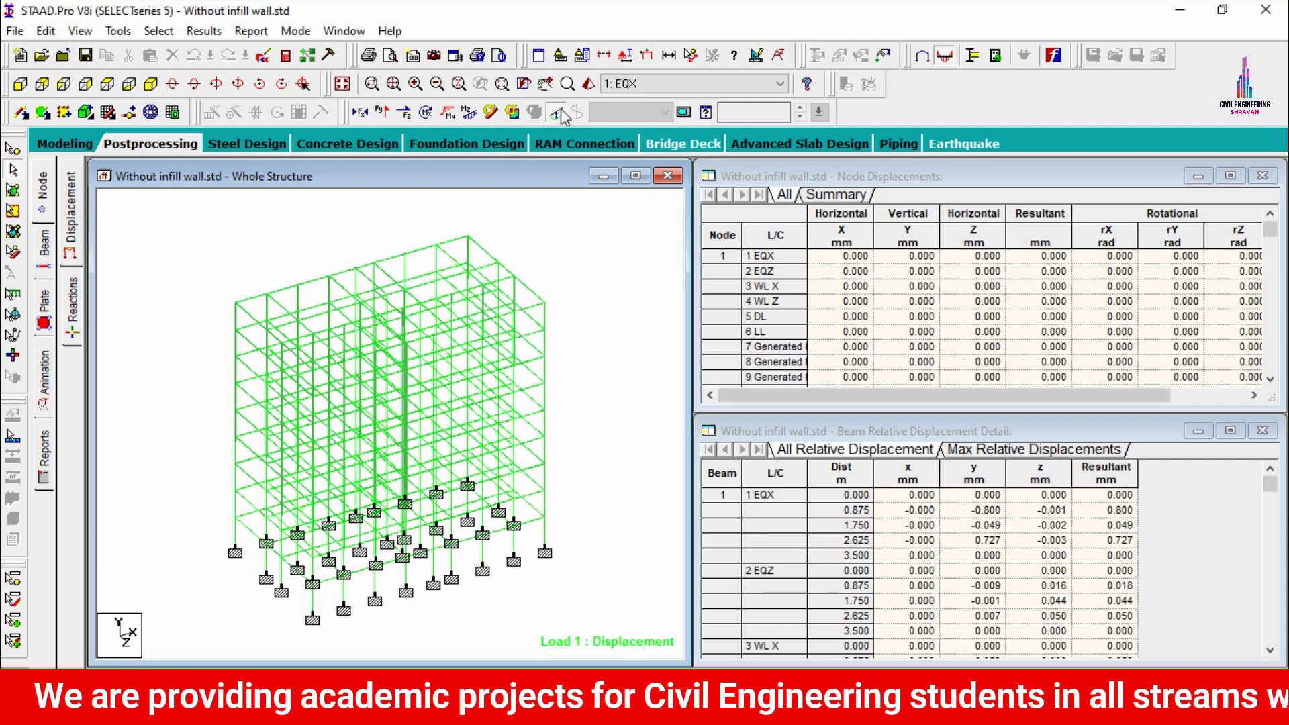
click(533, 522)
Step: Review the IS-456 concrete design reinforcement of beam 467
double_click(534, 522)
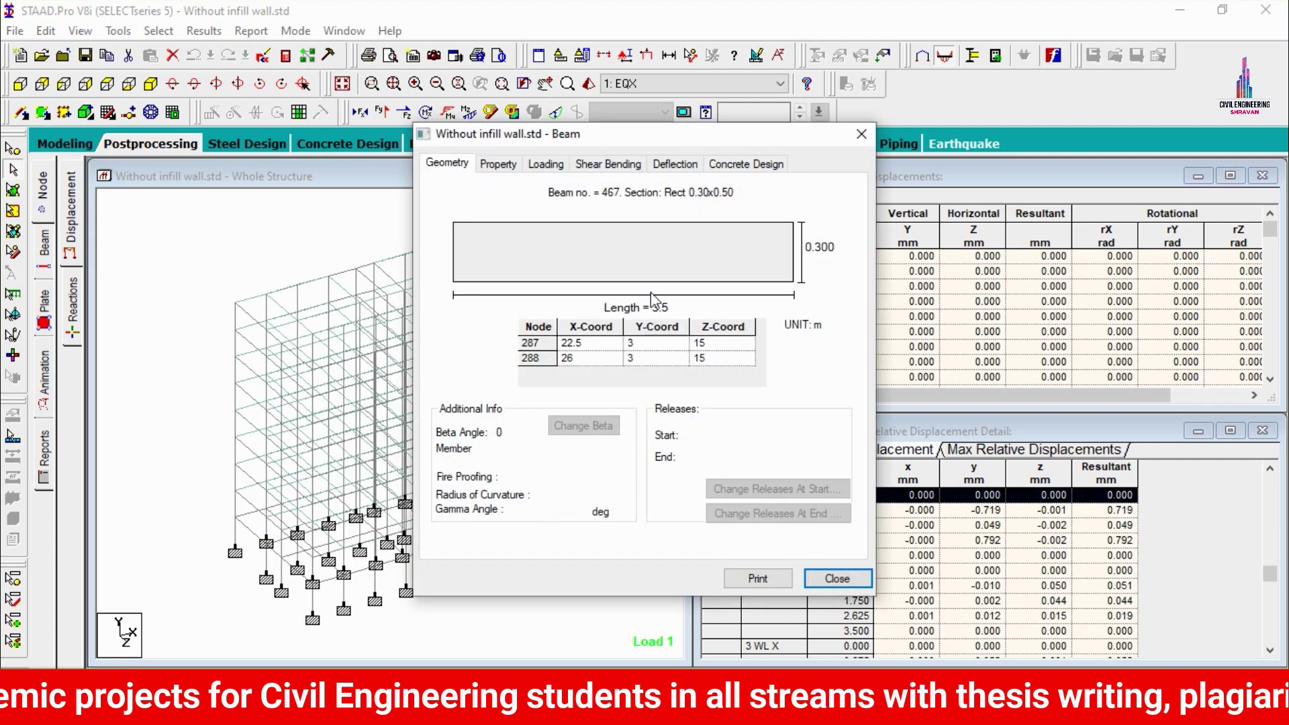
click(745, 164)
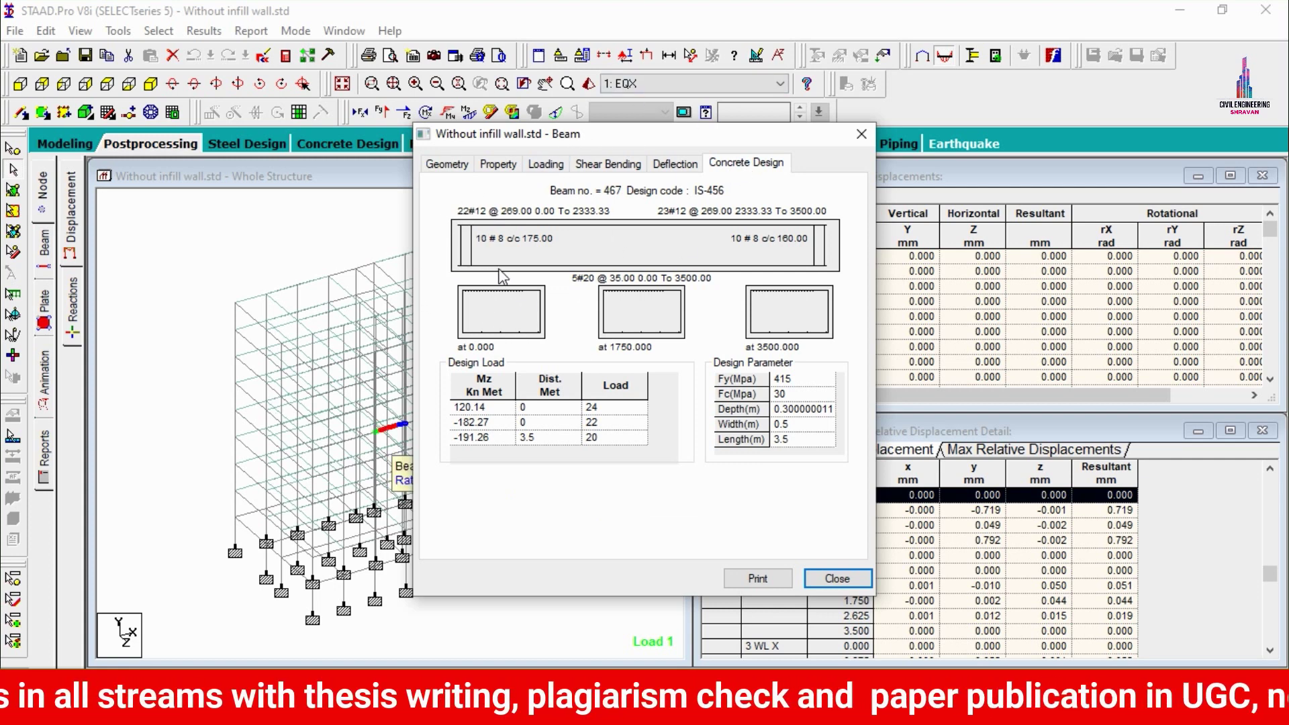
click(862, 133)
click(564, 235)
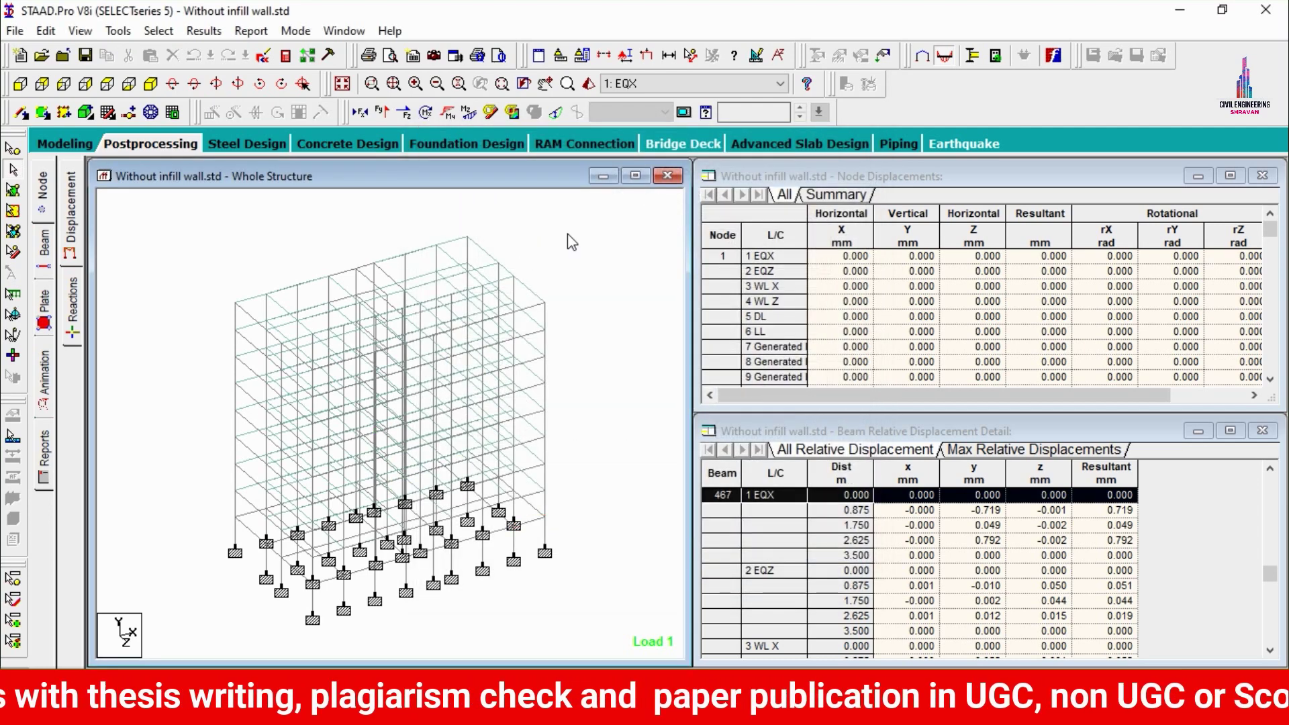
Step: Review the concrete design reinforcement of beam 689
click(368, 284)
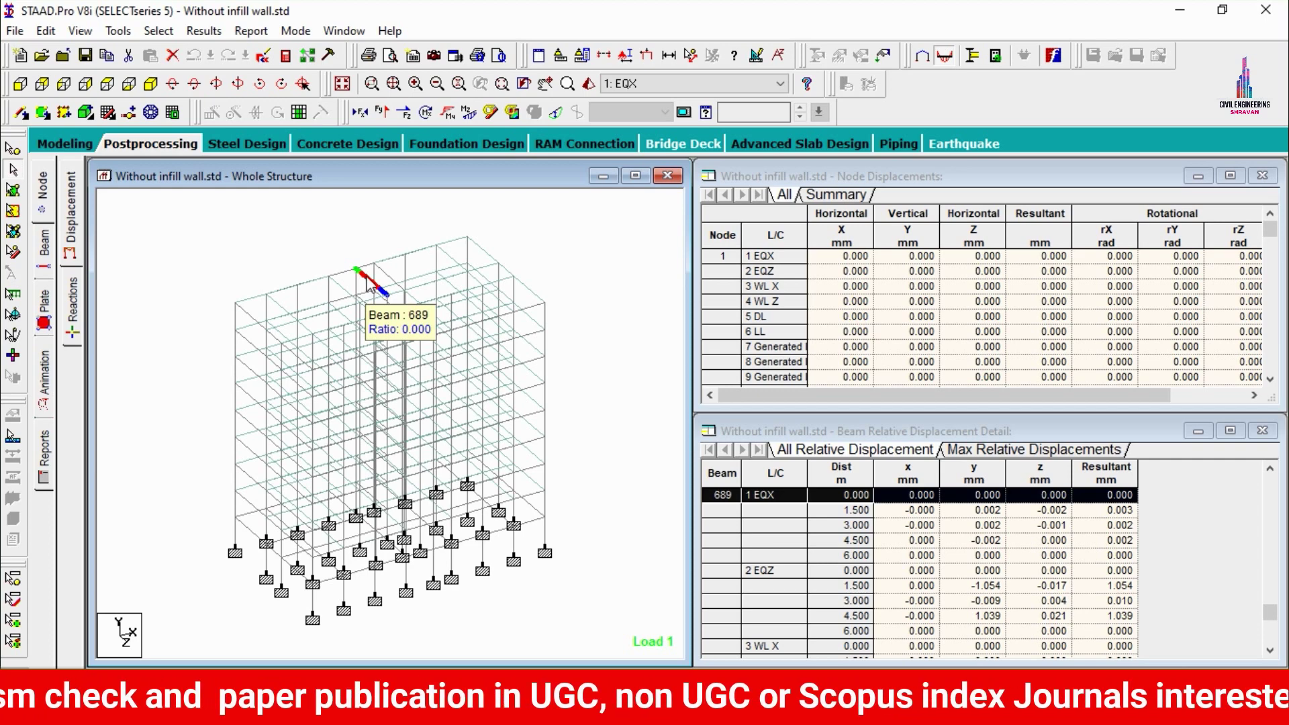
double_click(367, 283)
click(746, 163)
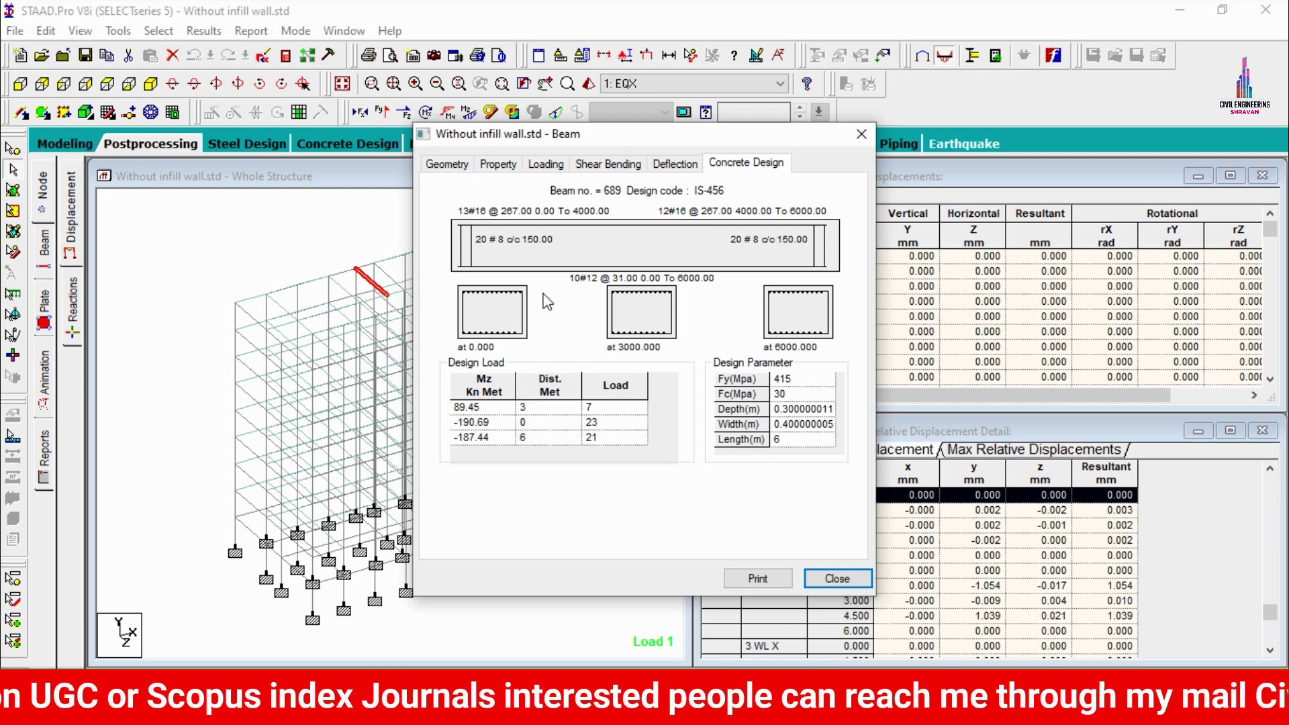
click(862, 134)
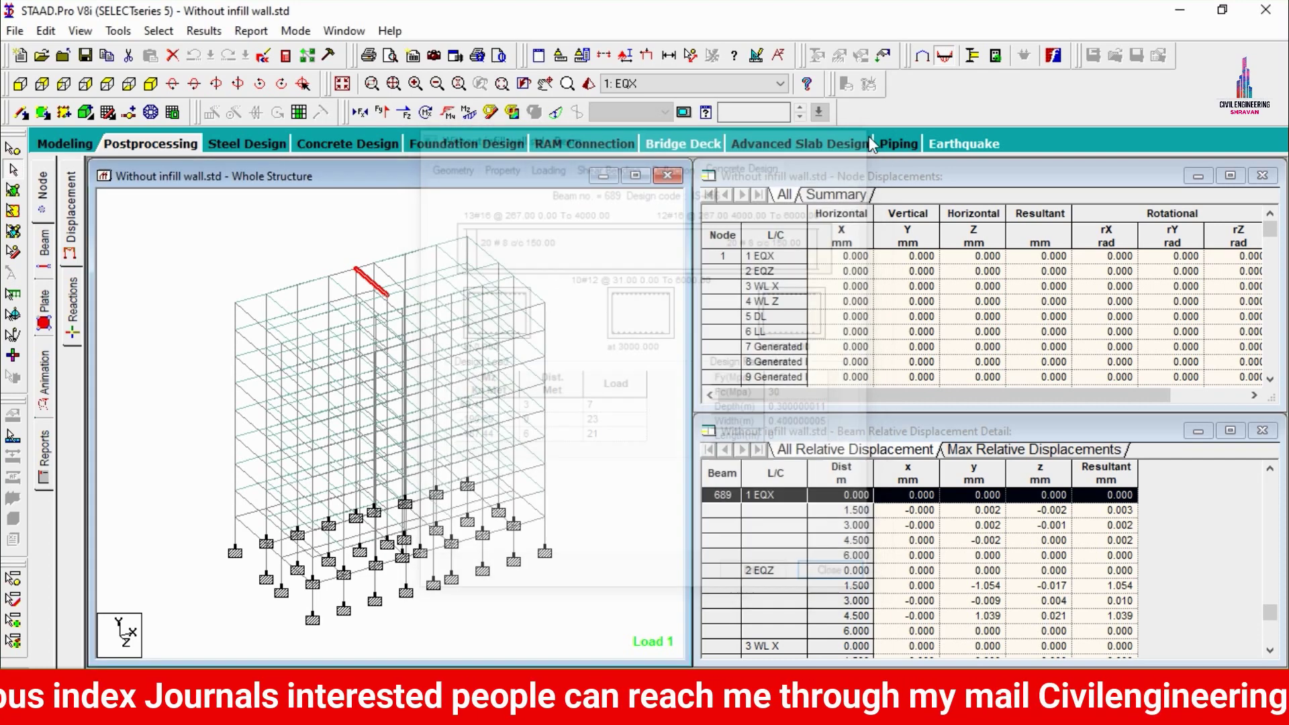
click(561, 283)
Step: Review the concrete design reinforcement of beam 819
click(533, 327)
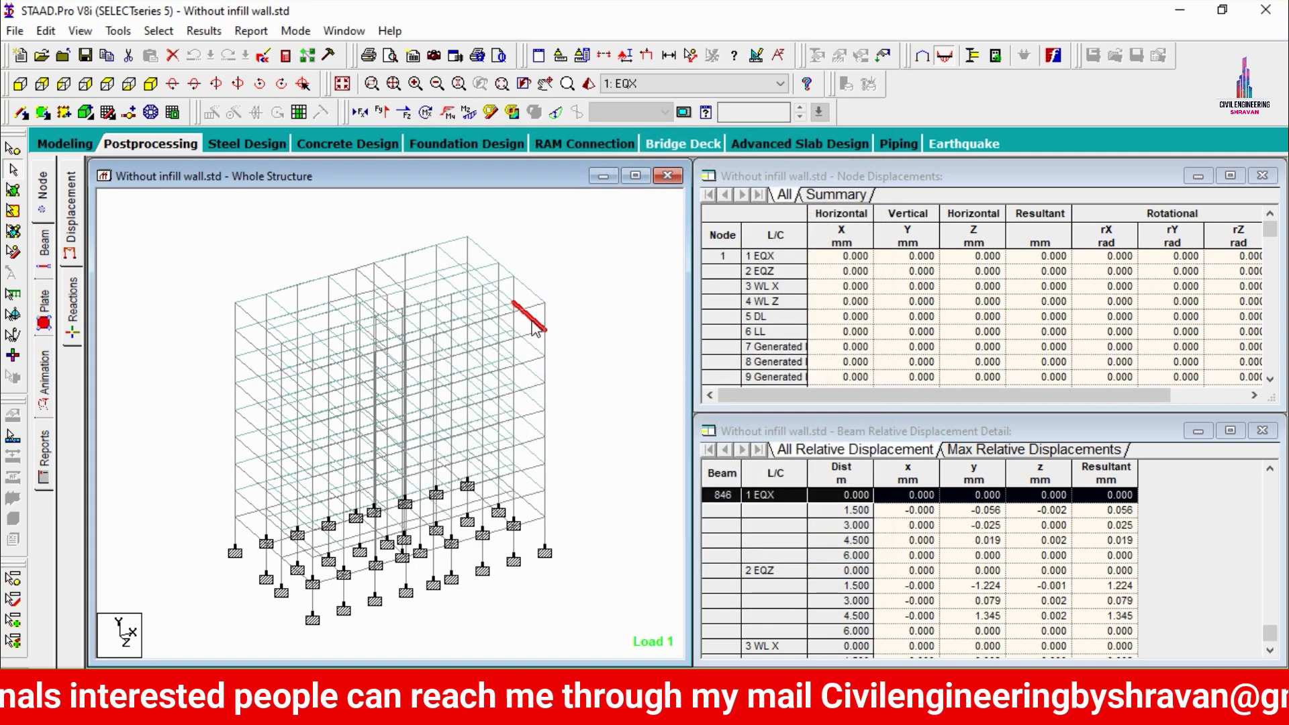
double_click(533, 398)
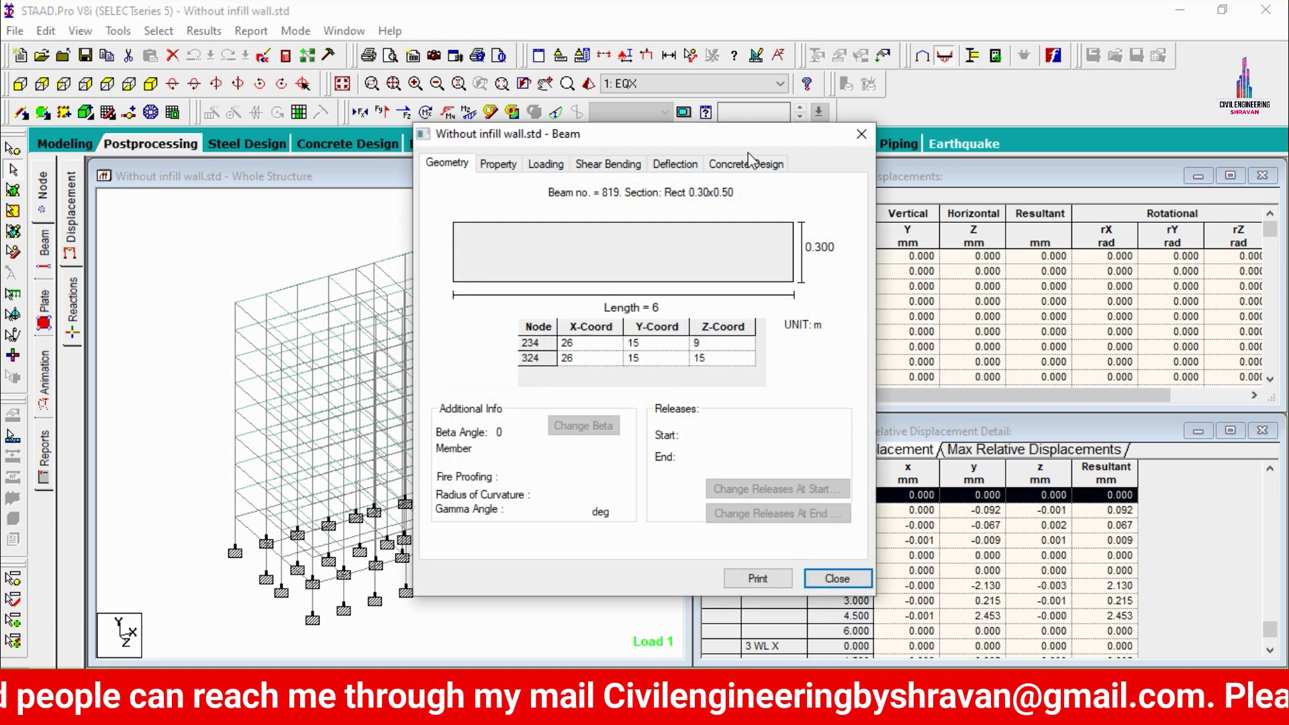
click(747, 162)
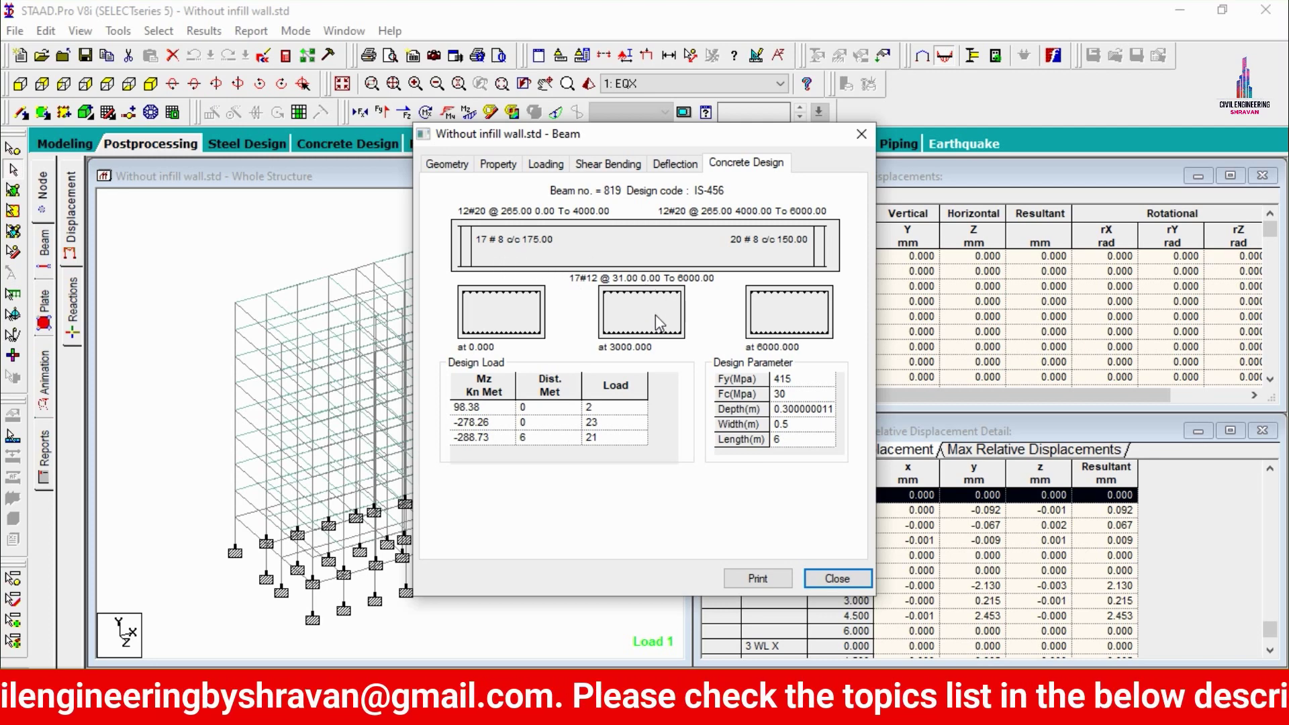
click(861, 133)
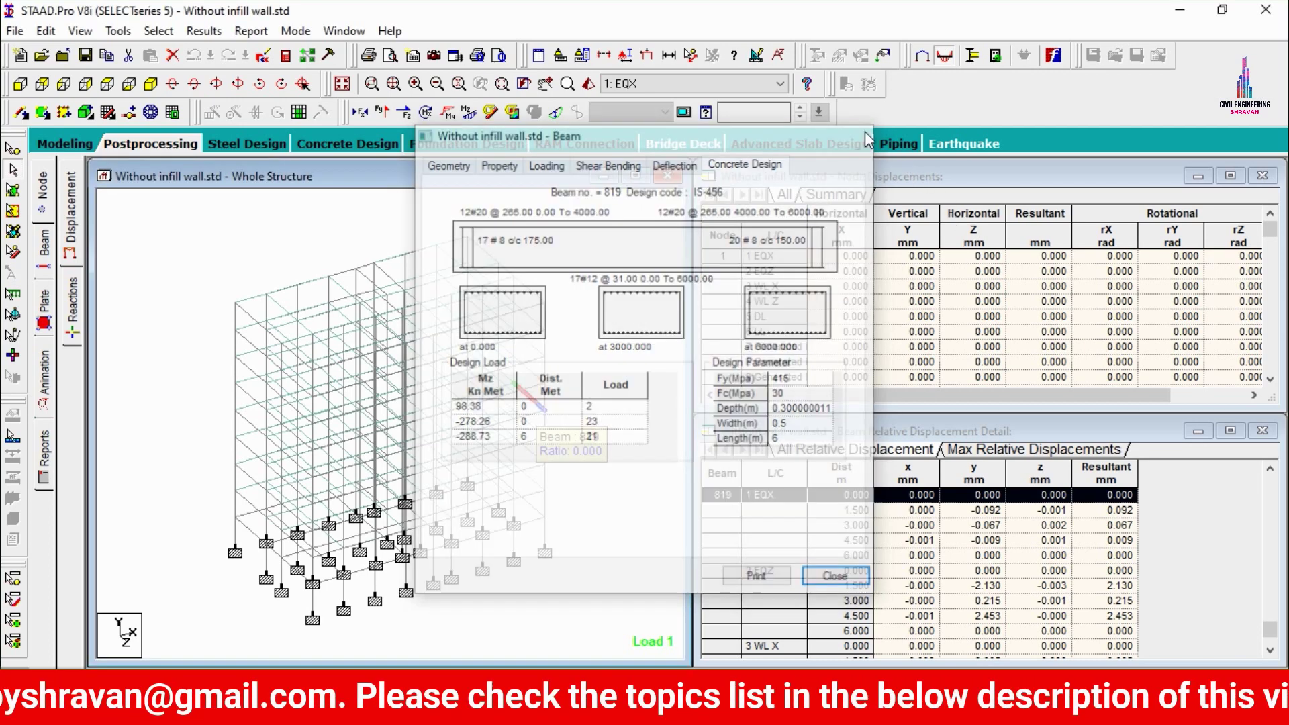
click(638, 372)
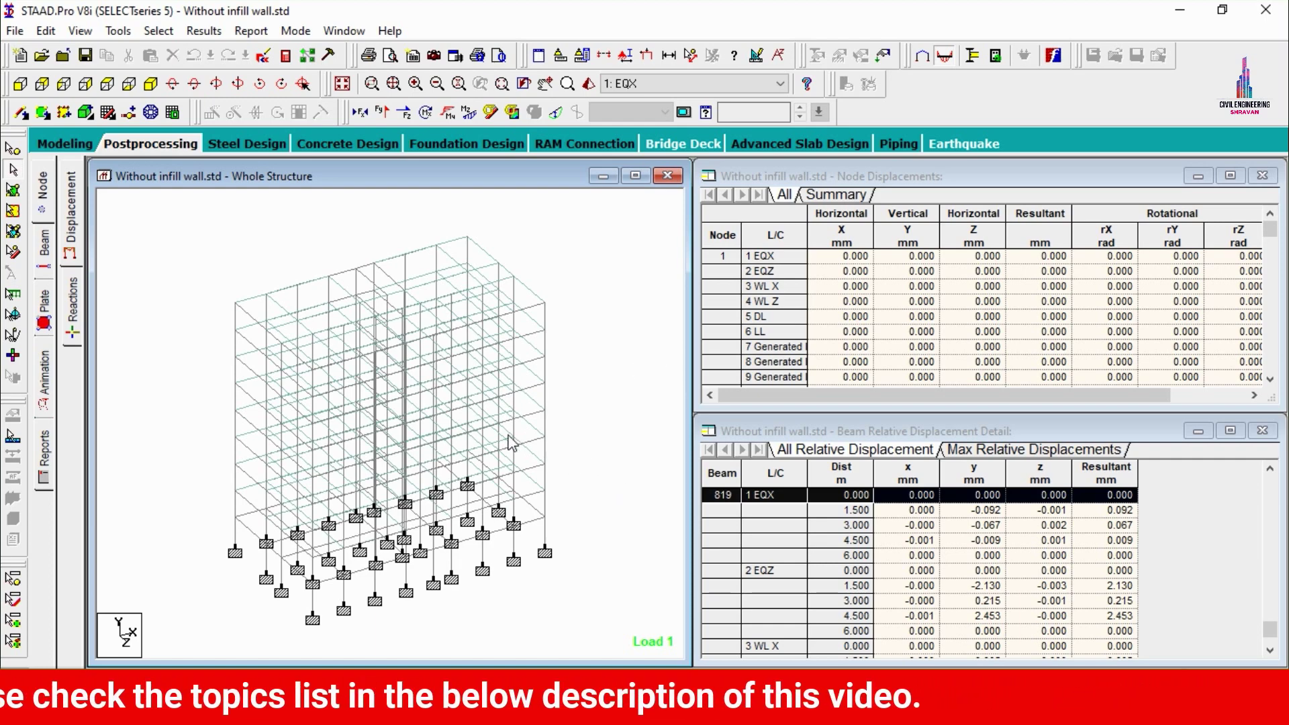
Step: Review the concrete design results of corner column 540 and column 585
double_click(545, 532)
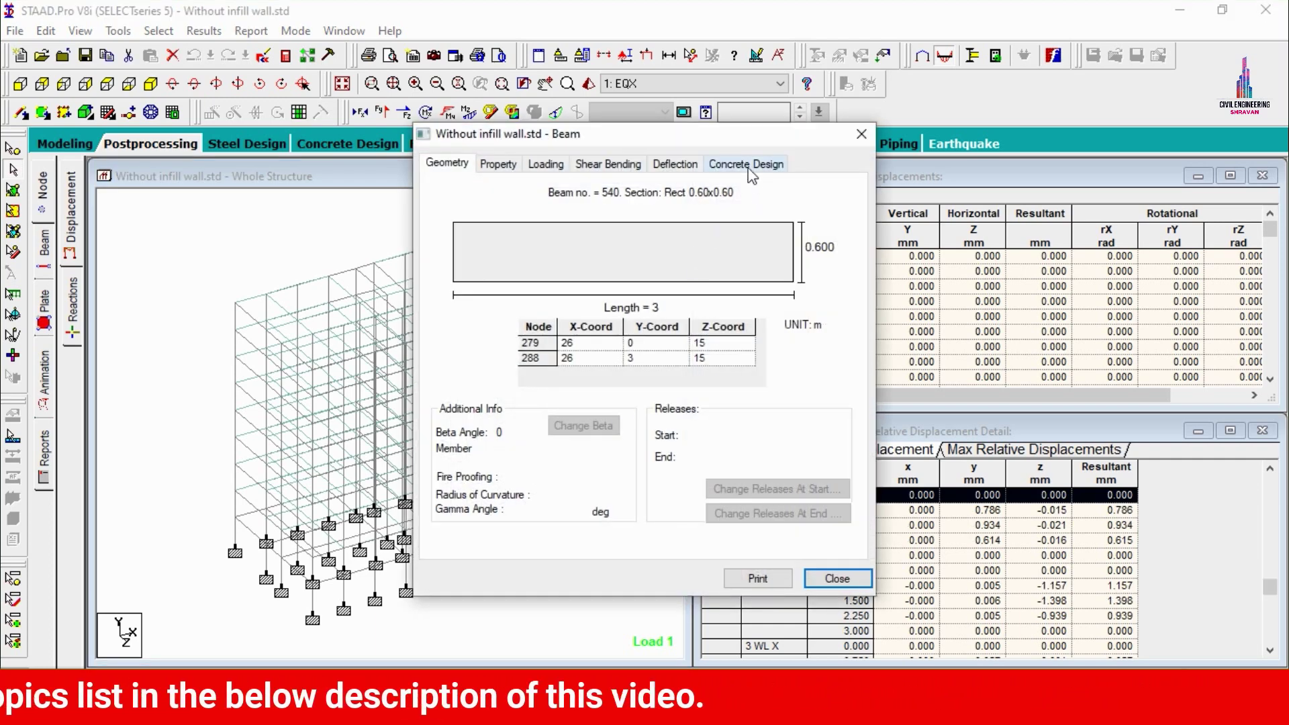
click(749, 164)
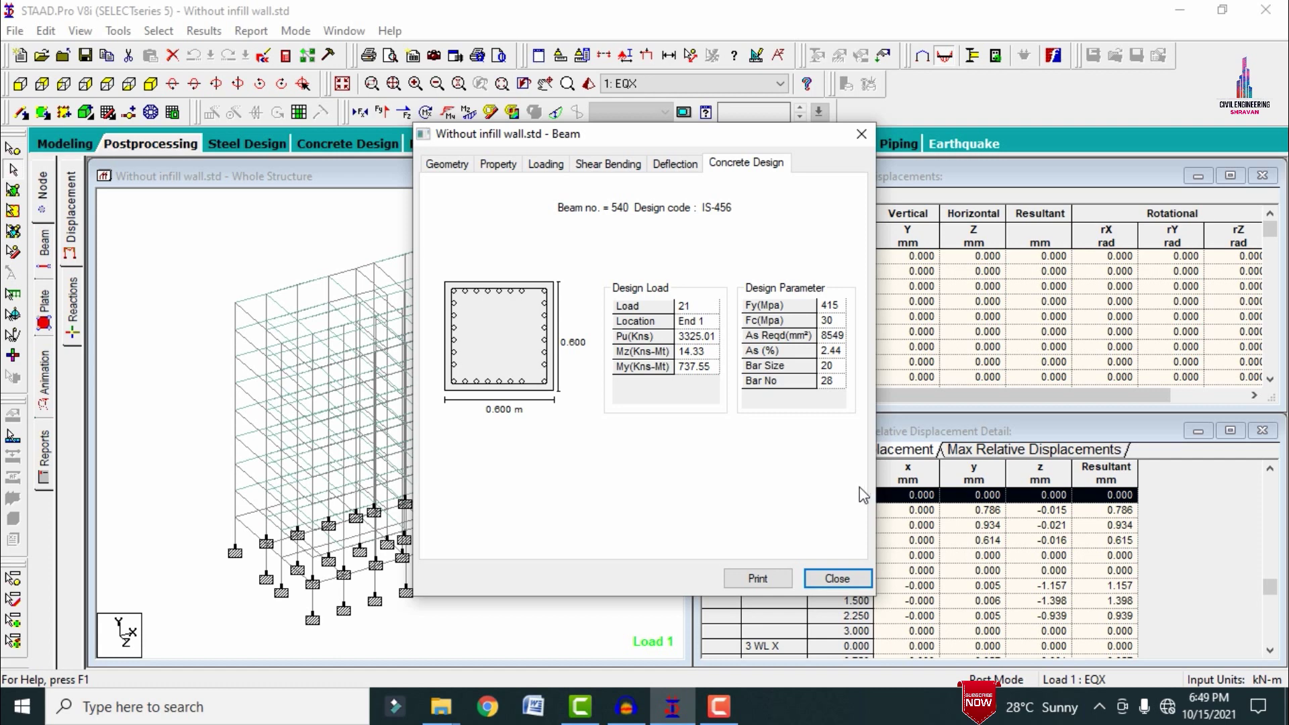
click(860, 134)
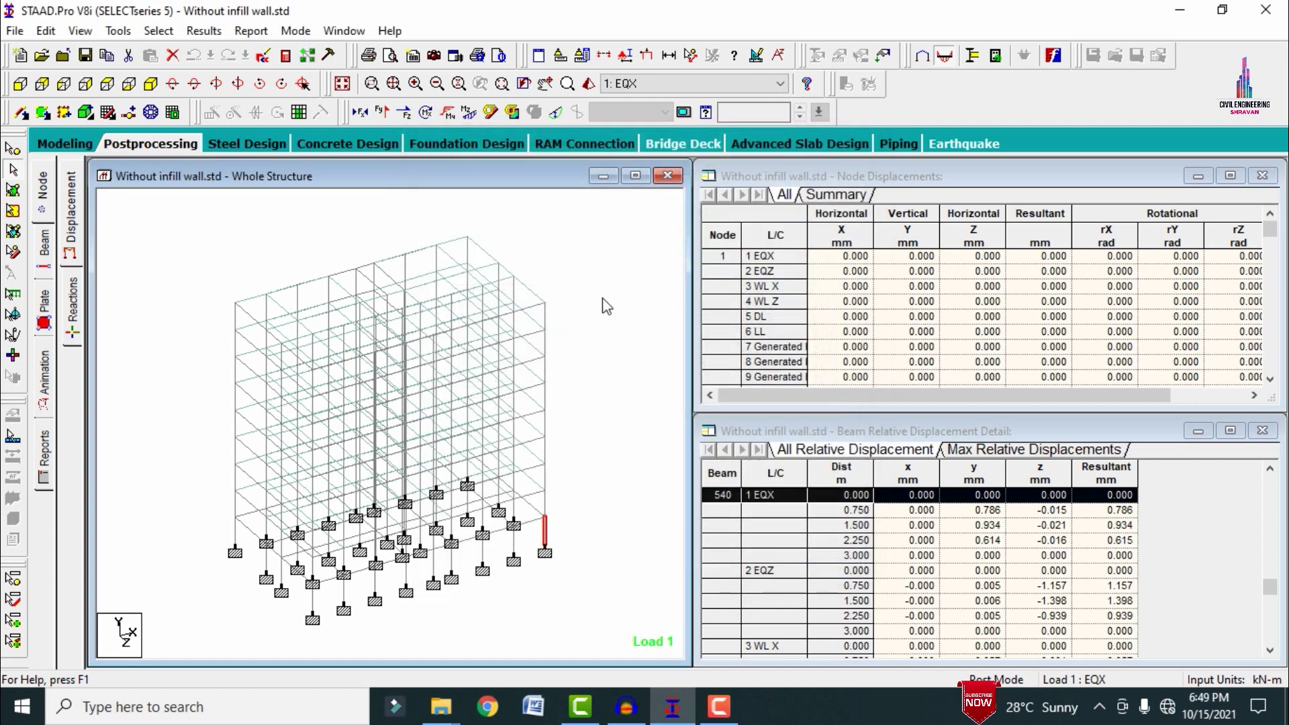
double_click(550, 404)
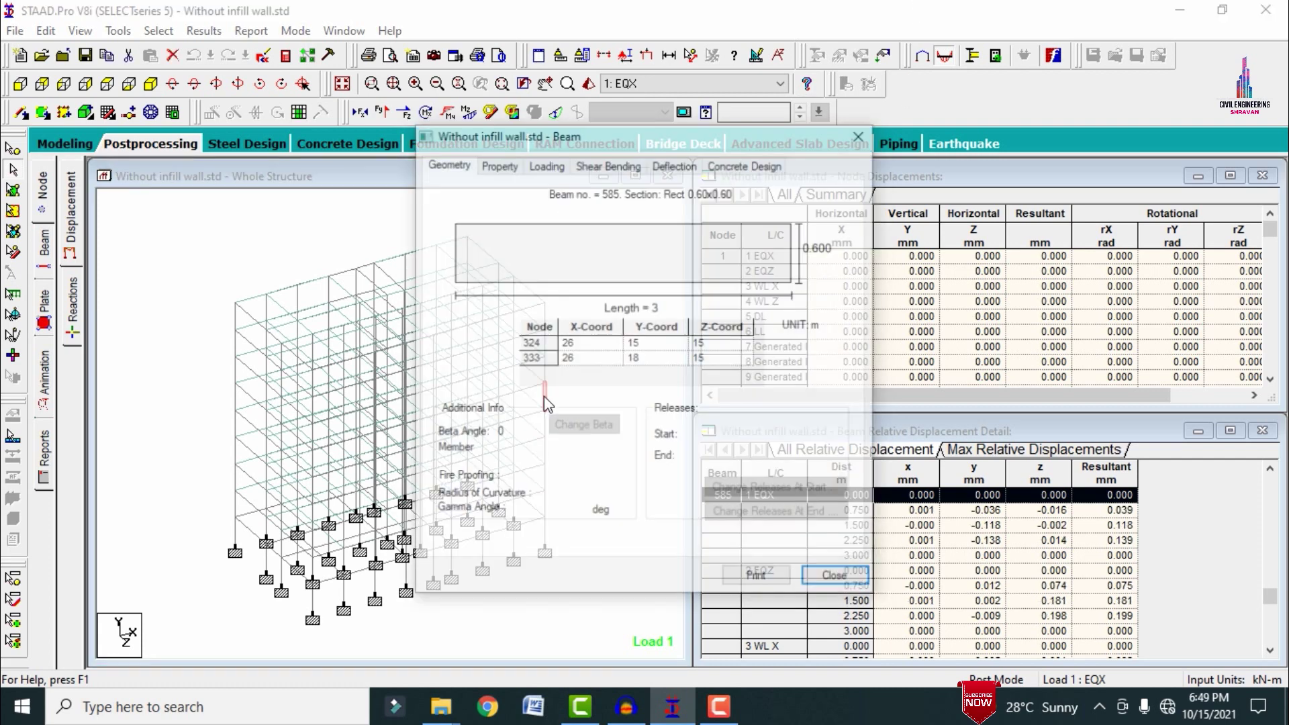
click(726, 171)
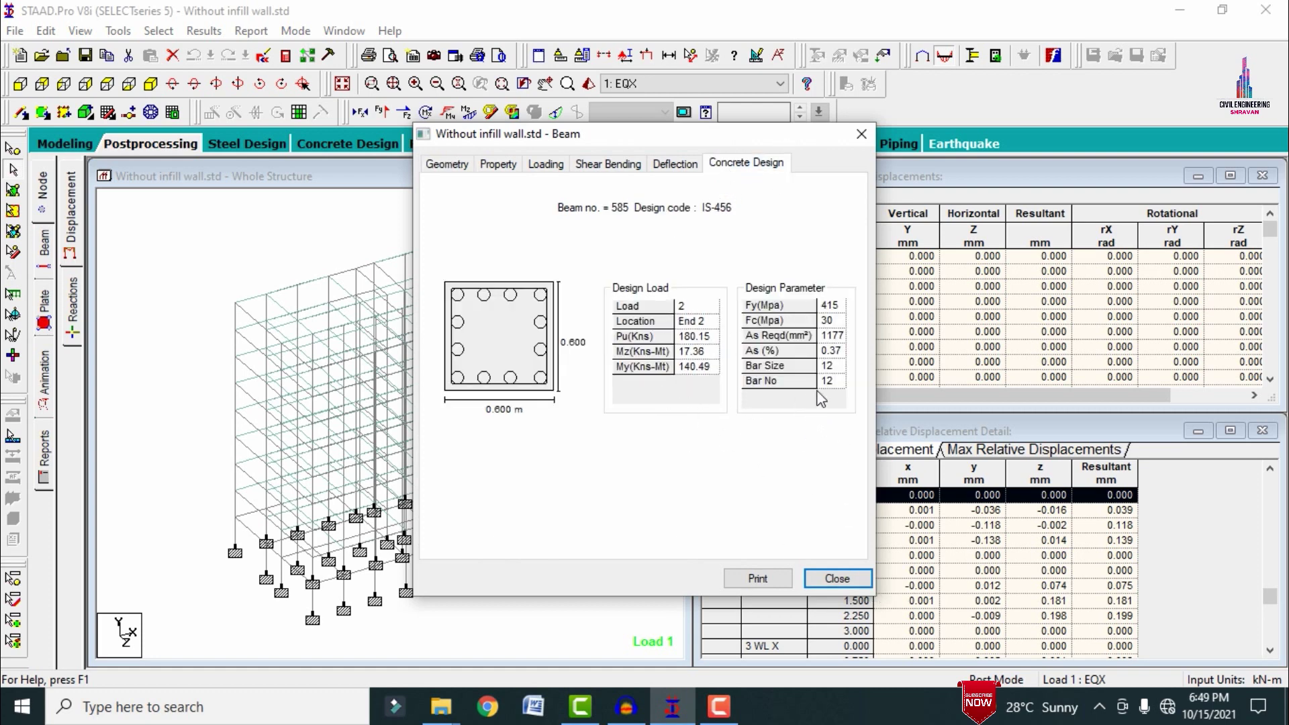
key(ctrl+Tab)
click(718, 167)
click(862, 133)
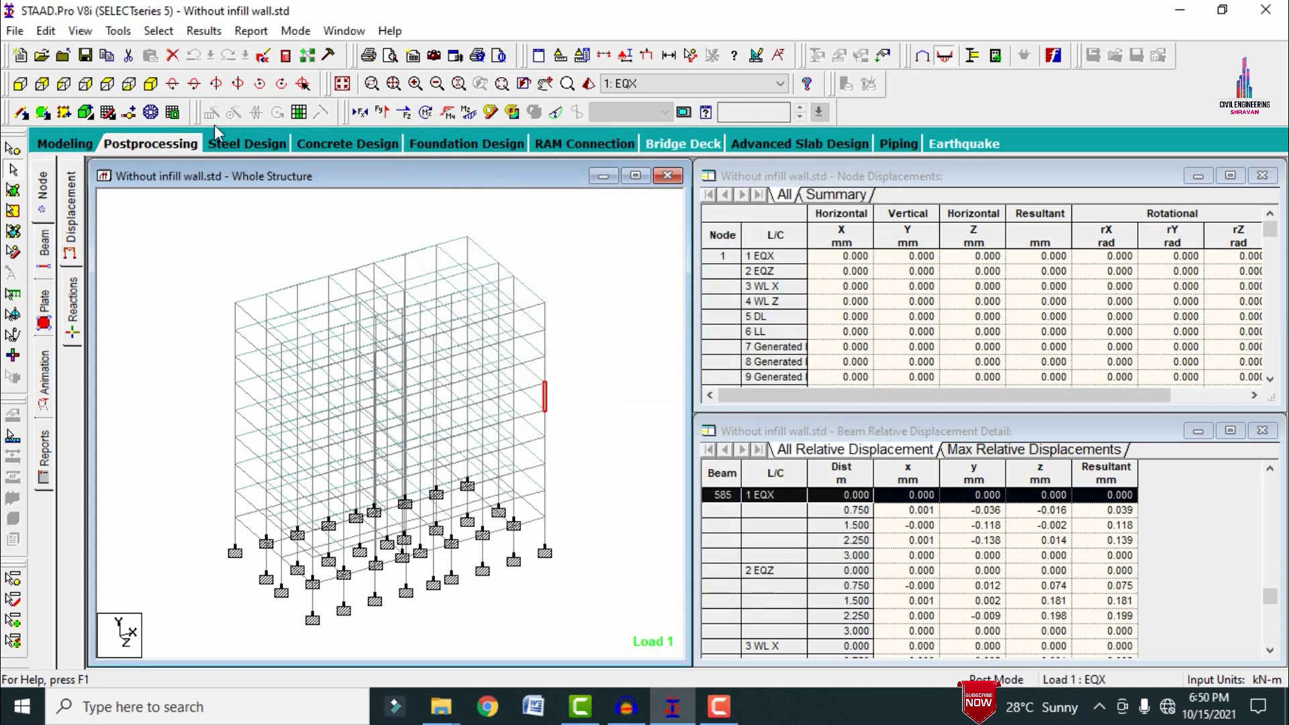
click(286, 55)
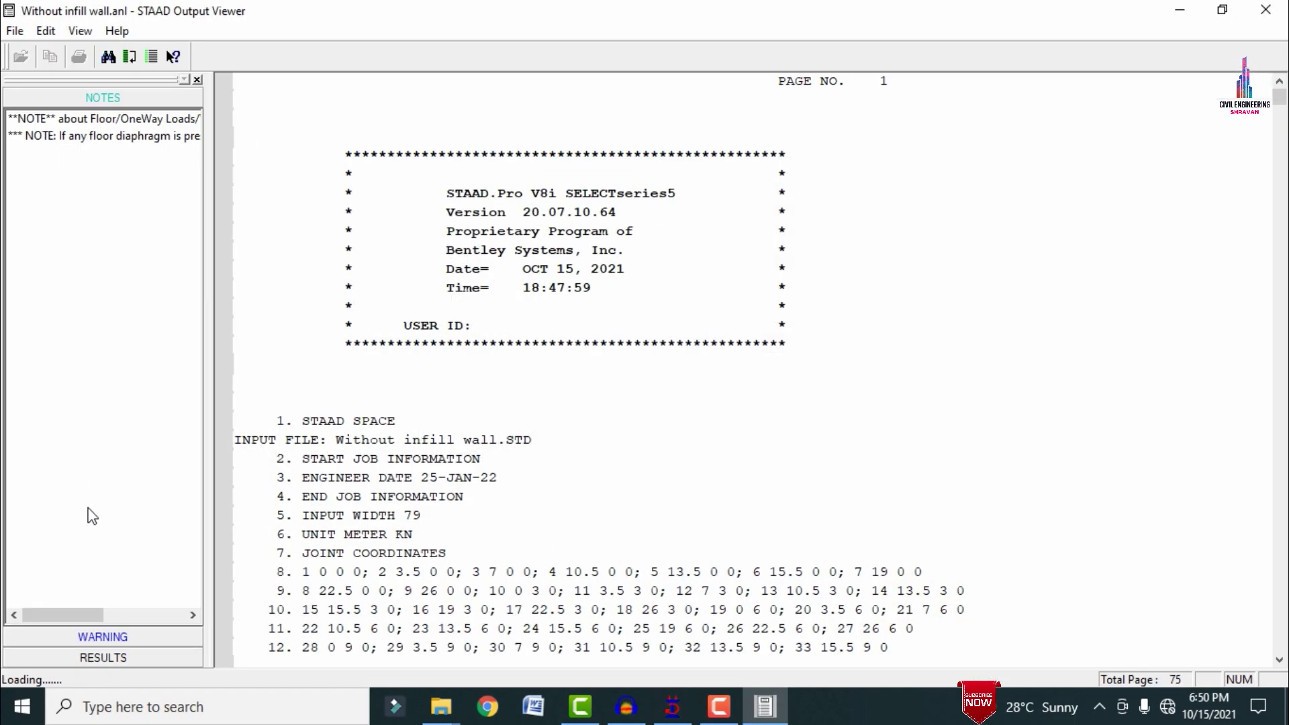
click(103, 657)
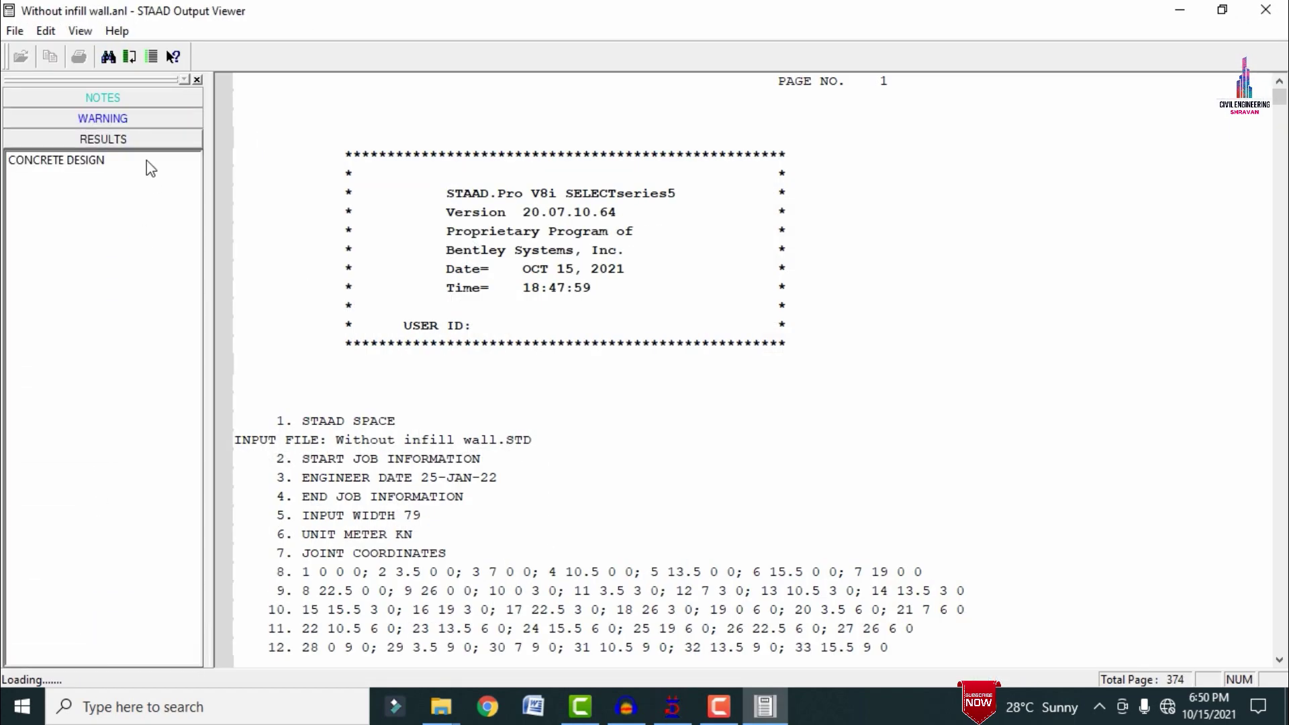
click(147, 161)
scroll(612, 435, down, 20)
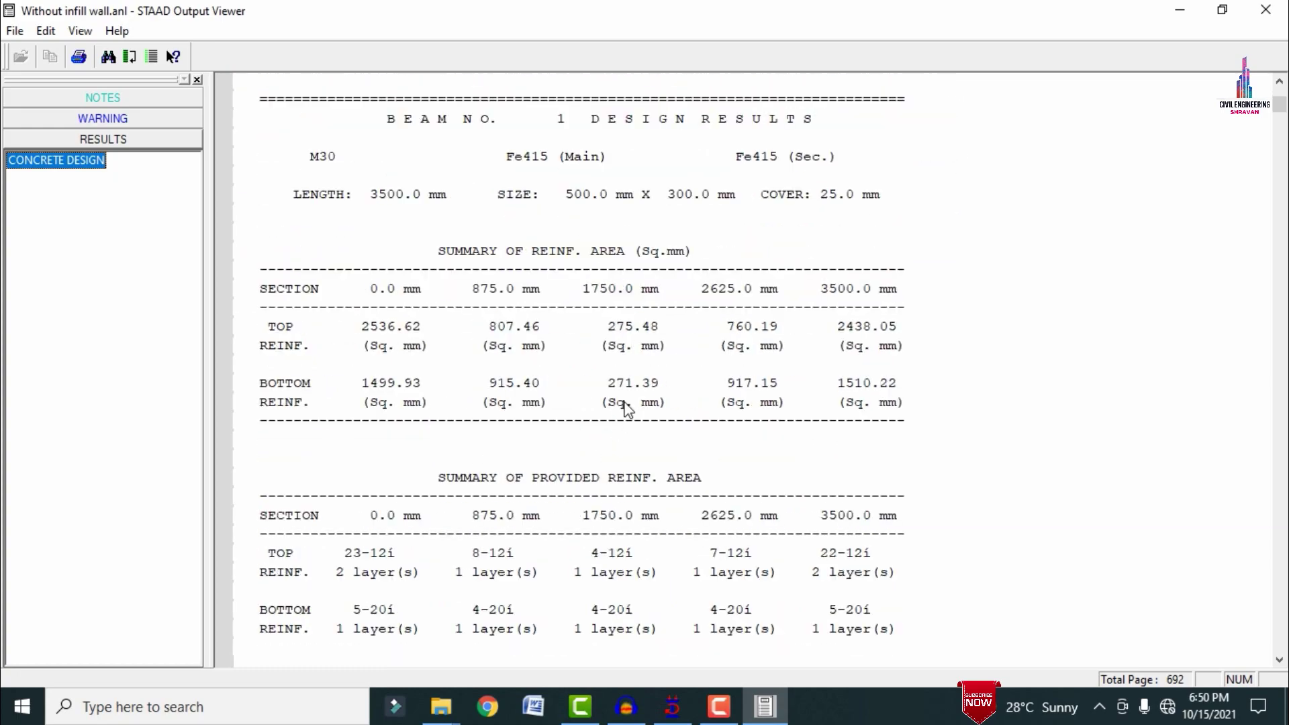
scroll(581, 443, down, 15)
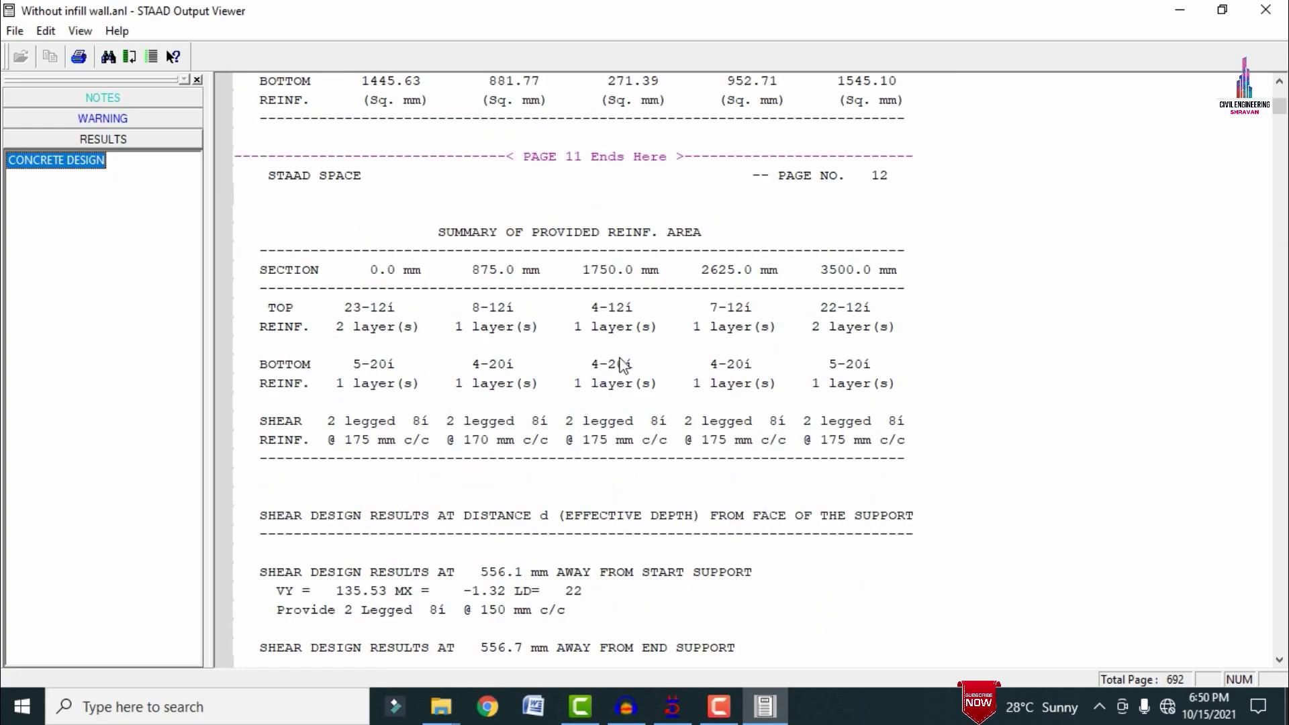
drag(1279, 106, 1277, 642)
scroll(575, 322, up, 20)
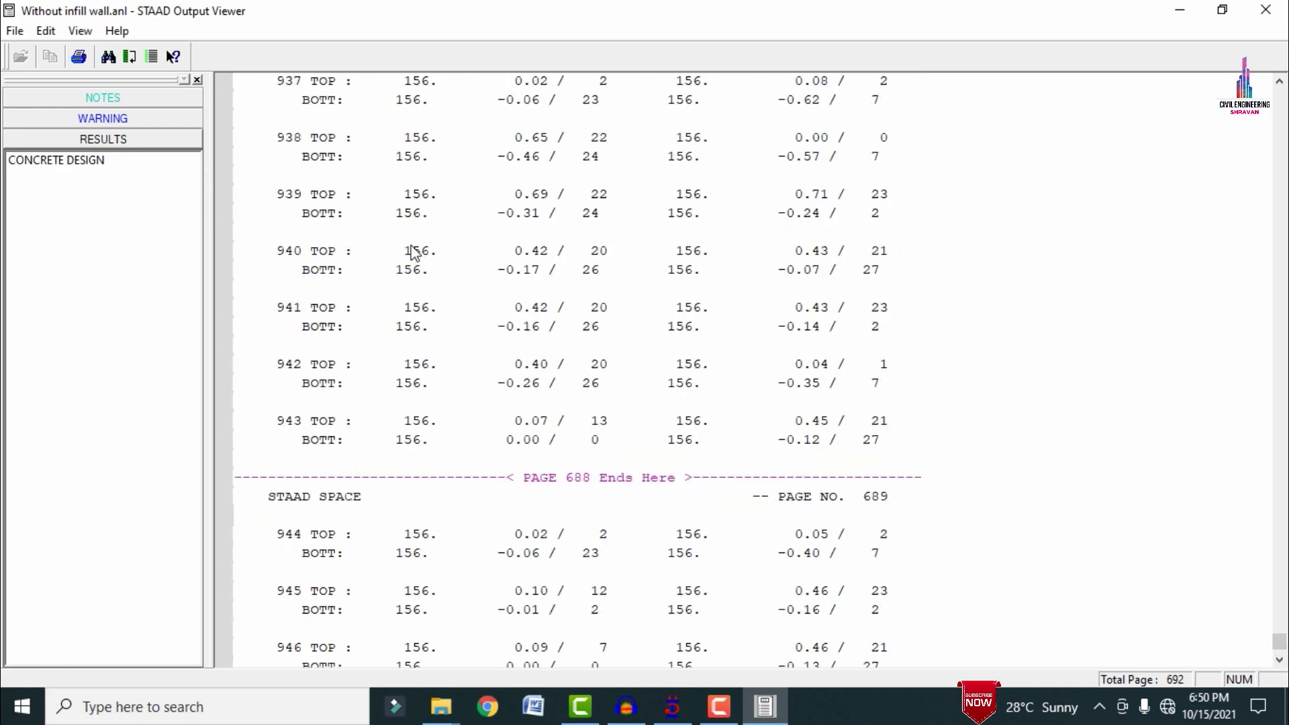
scroll(396, 187, up, 20)
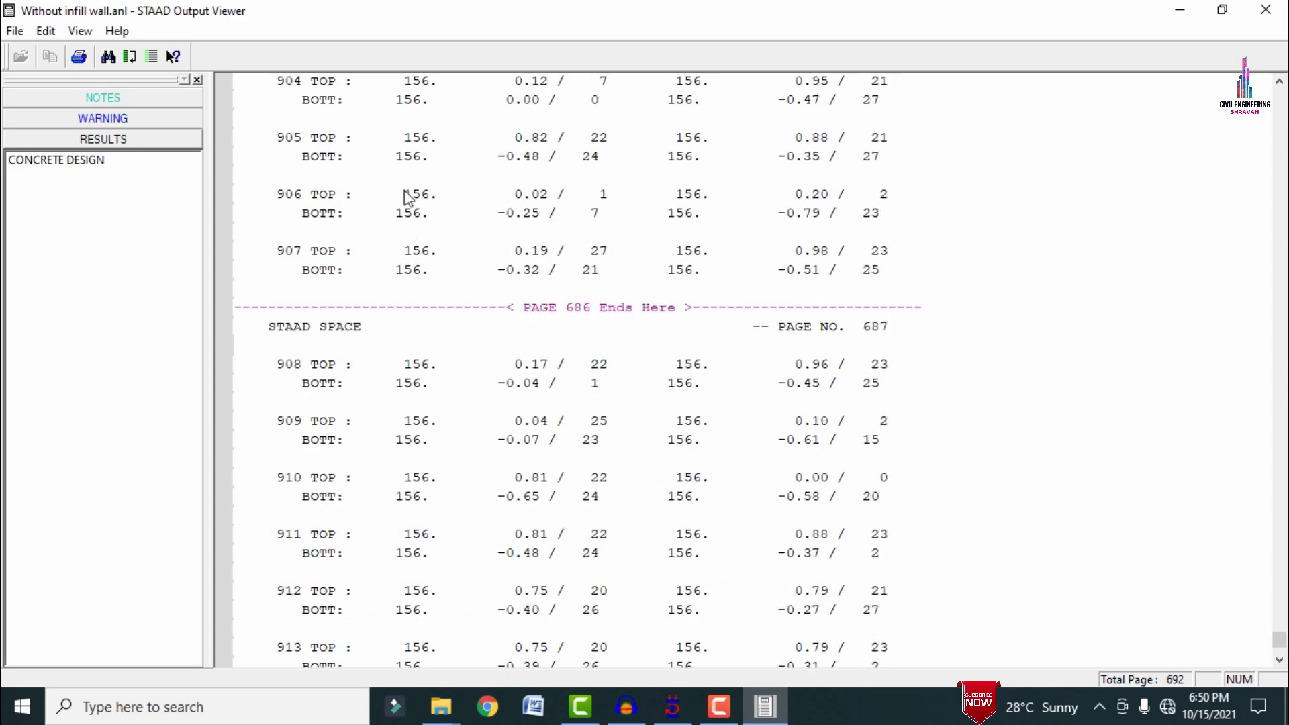
scroll(403, 195, up, 20)
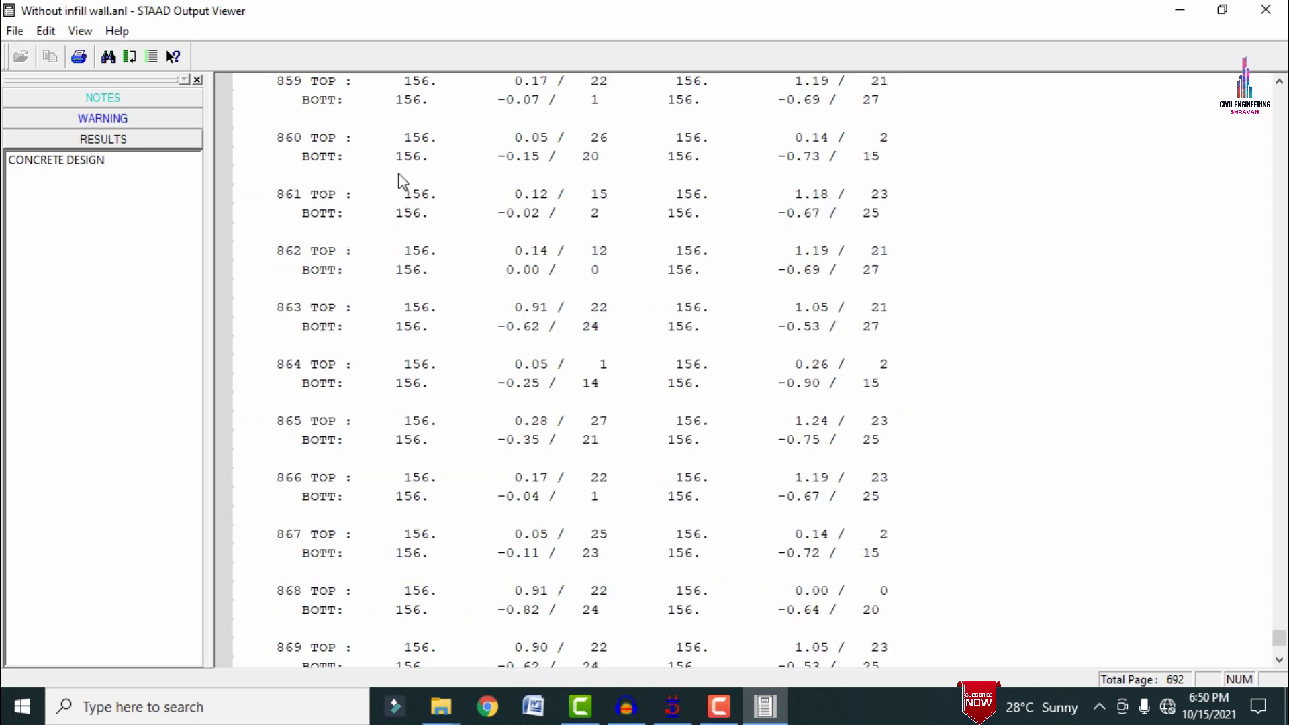
click(414, 310)
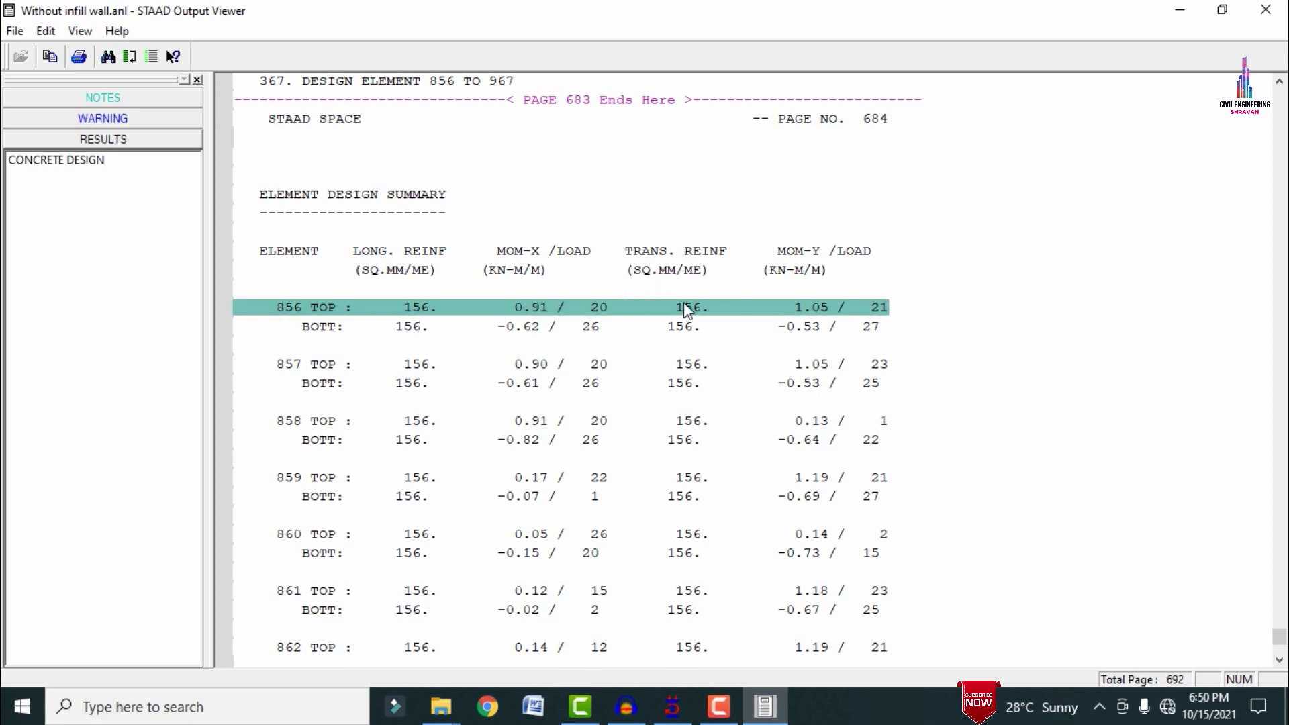
click(1278, 8)
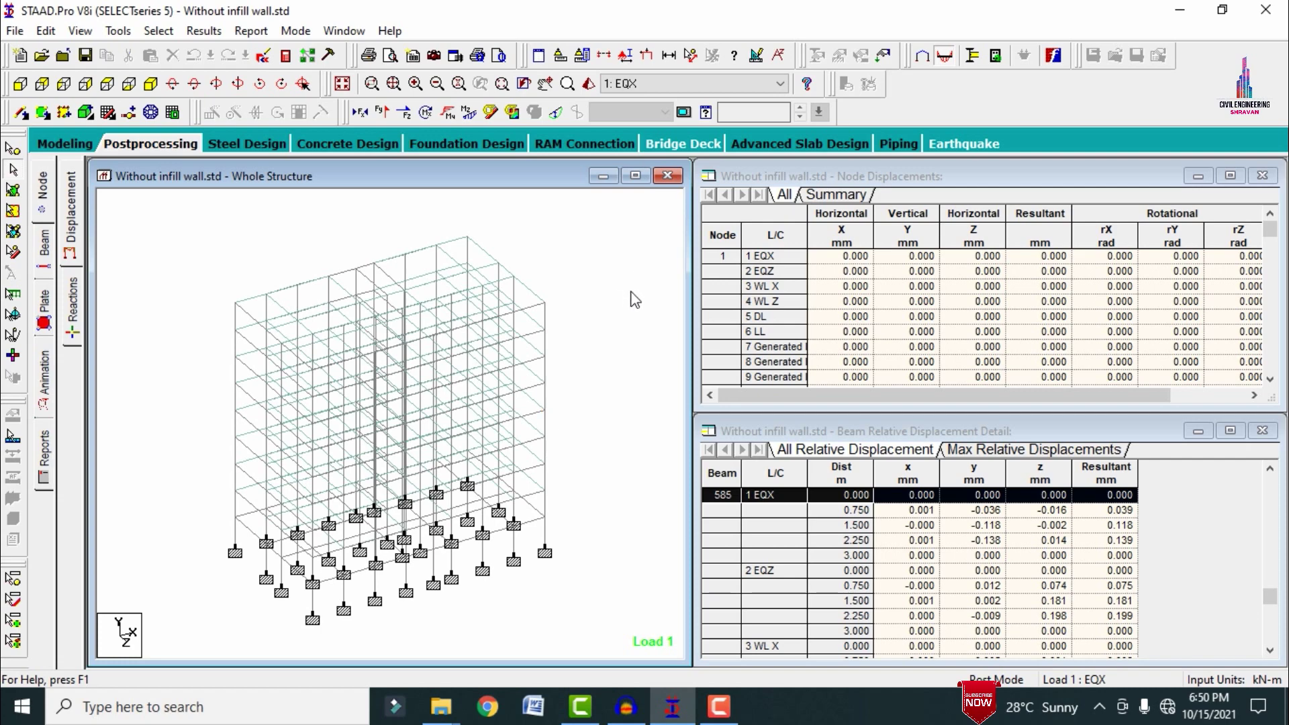
Step: Include load cases 1–6 (EQX, EQZ, WL X, WL Z, DL, LL) and launch STAAD.foundation
click(457, 143)
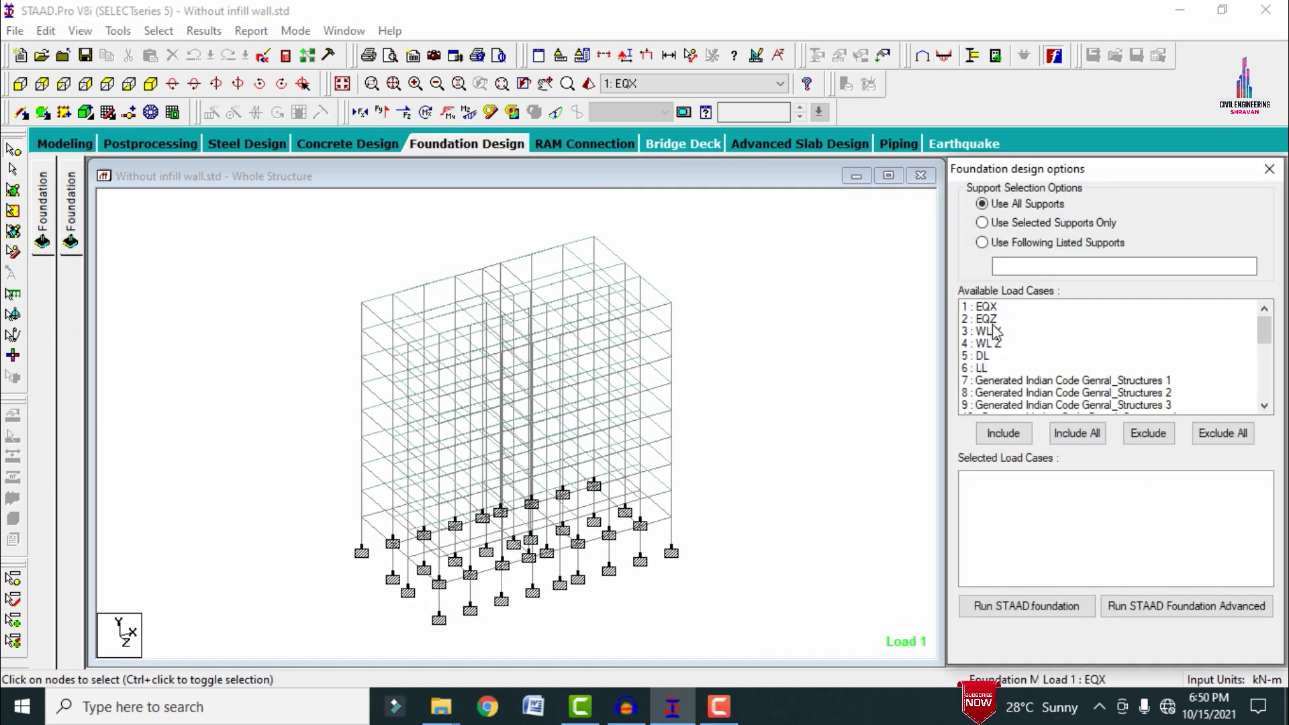
click(983, 309)
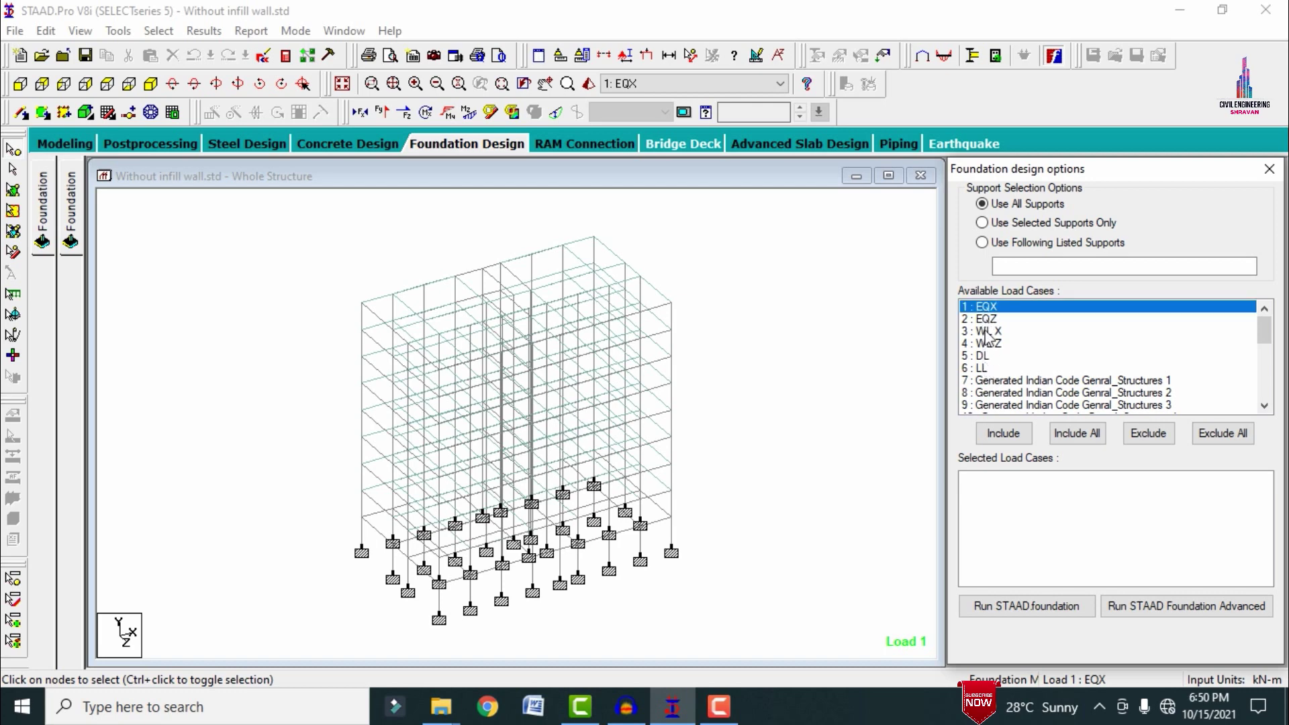
drag(984, 310, 984, 371)
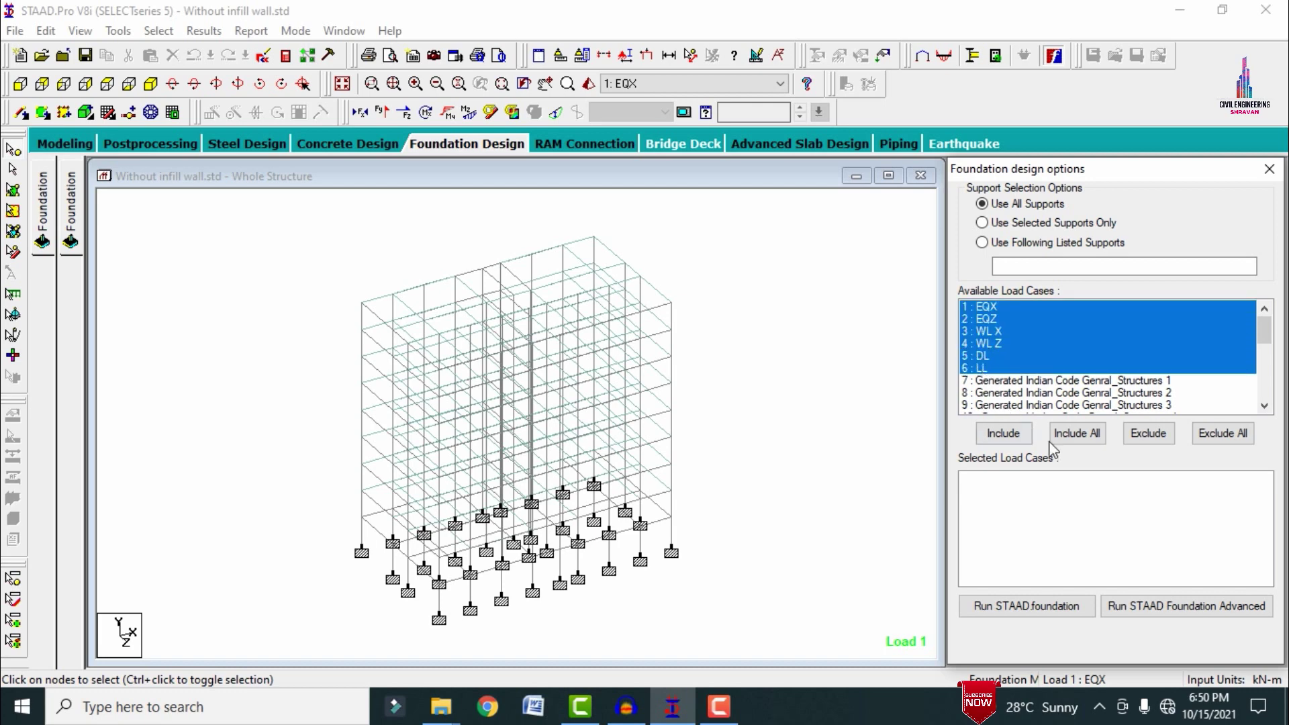
click(1003, 434)
click(1029, 604)
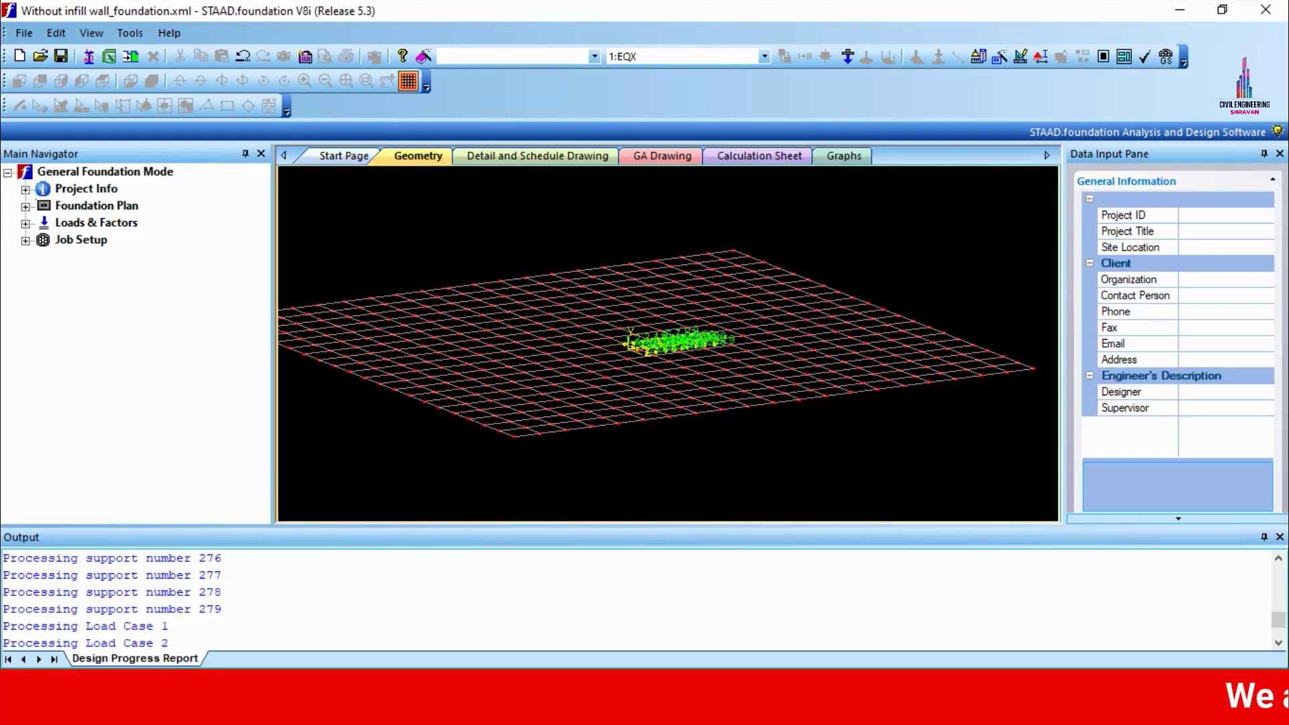
Step: Open the load combination generator with the INDIAN combination table selected
click(1280, 537)
scroll(671, 423, up, 5)
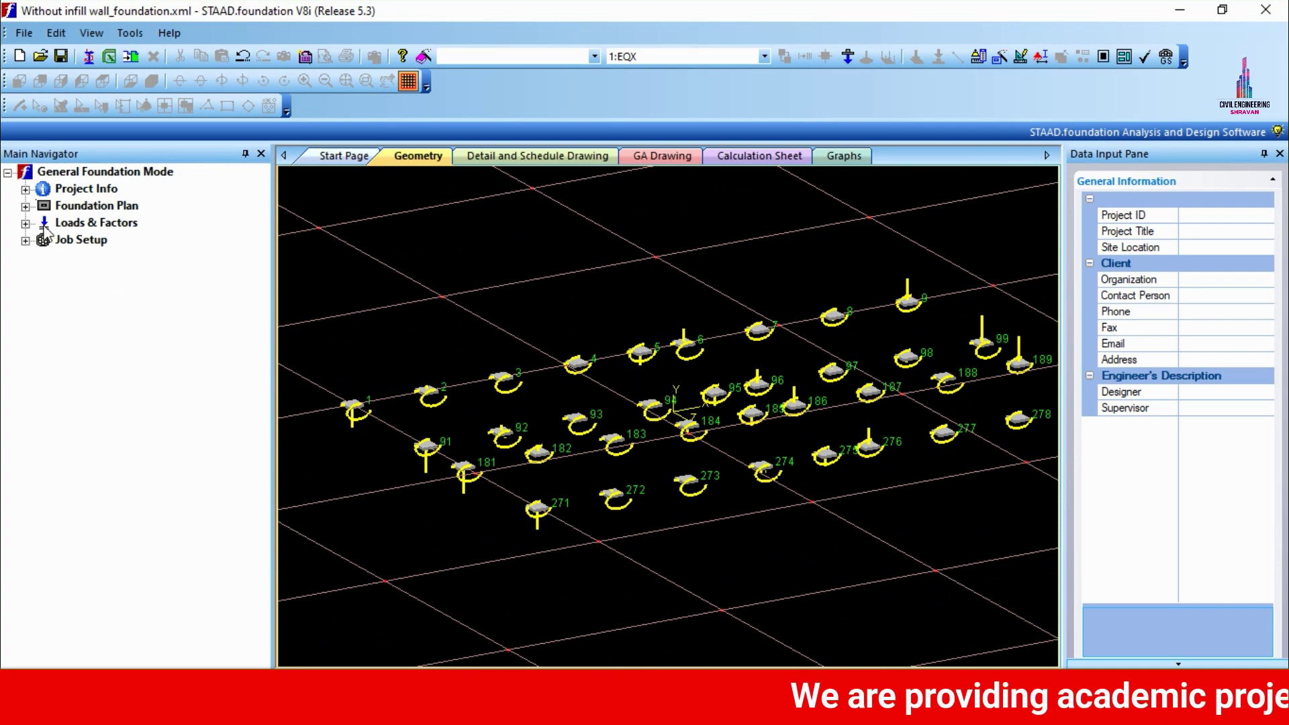
click(25, 223)
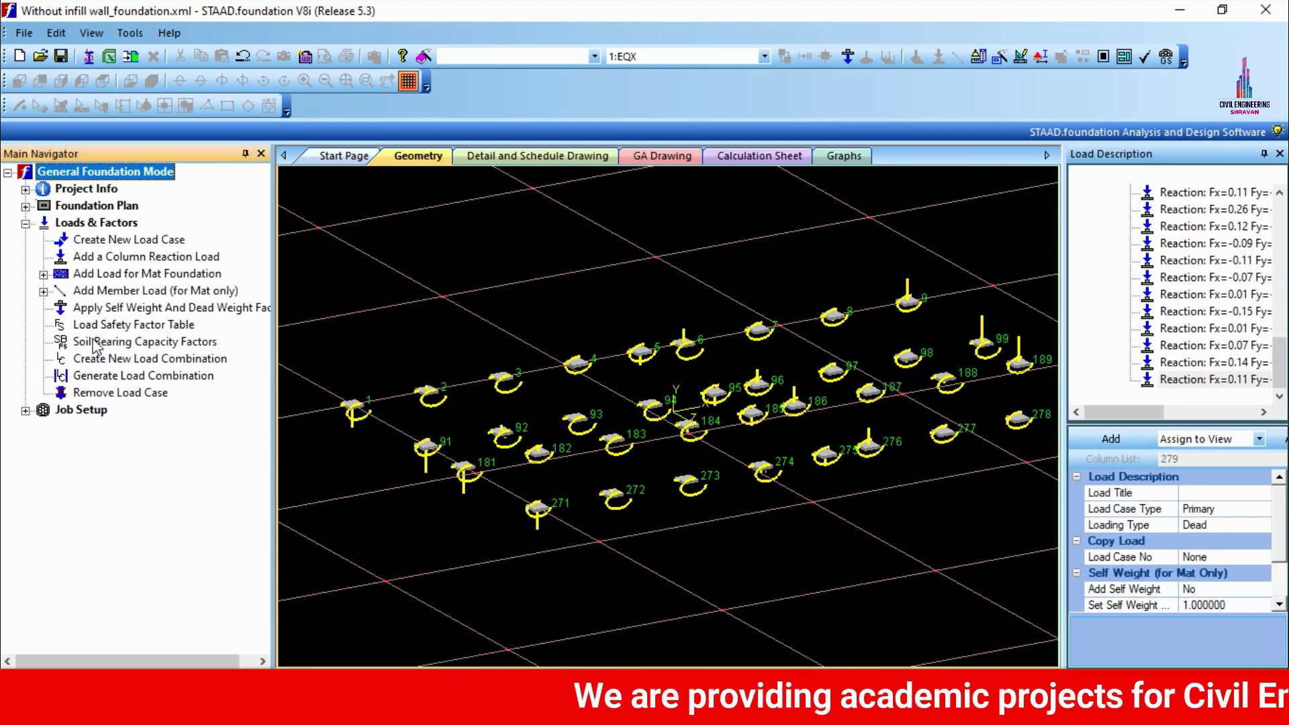
click(113, 377)
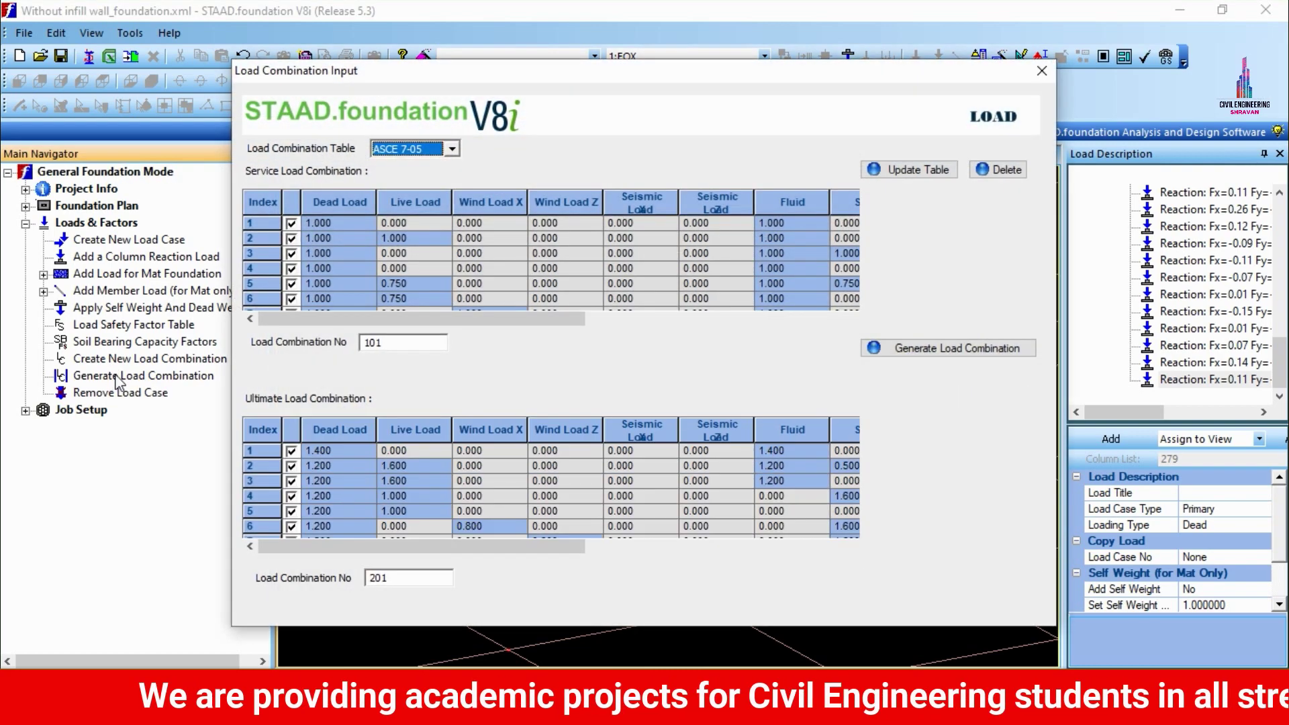
click(423, 150)
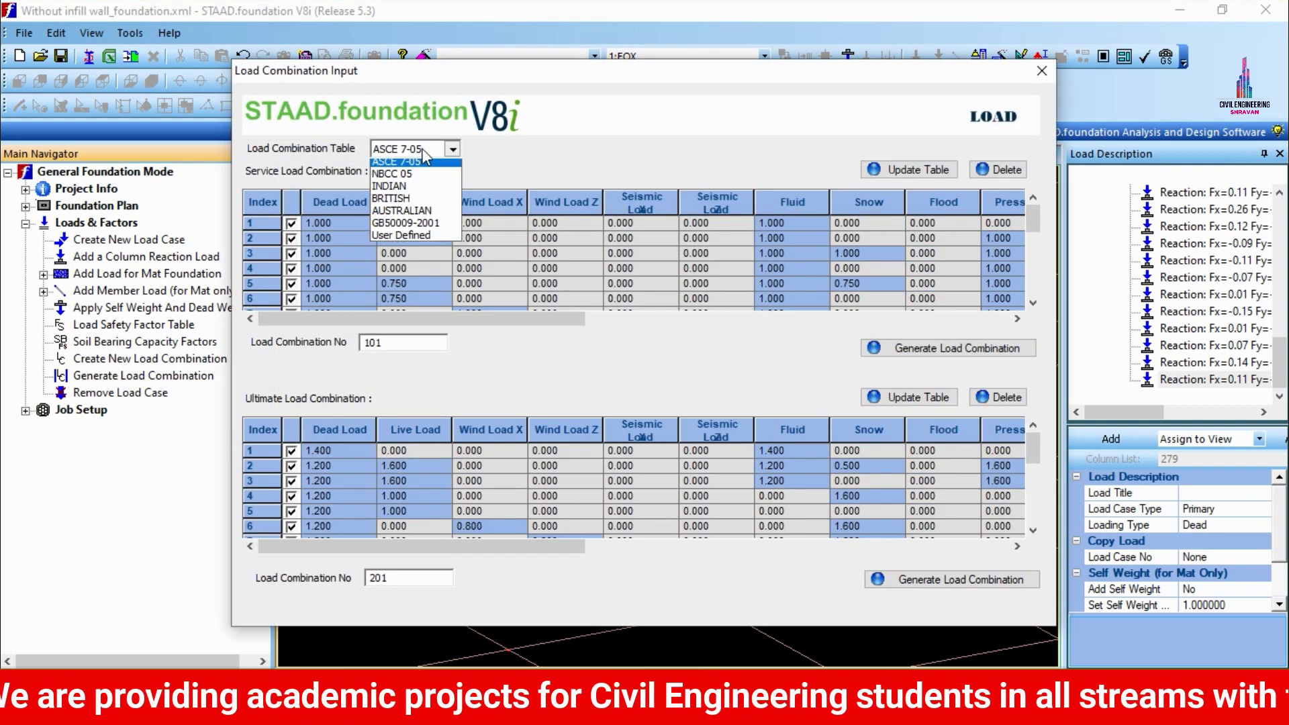
click(422, 198)
Step: Generate service combinations 101–102 and ultimate combinations 201–204
click(907, 353)
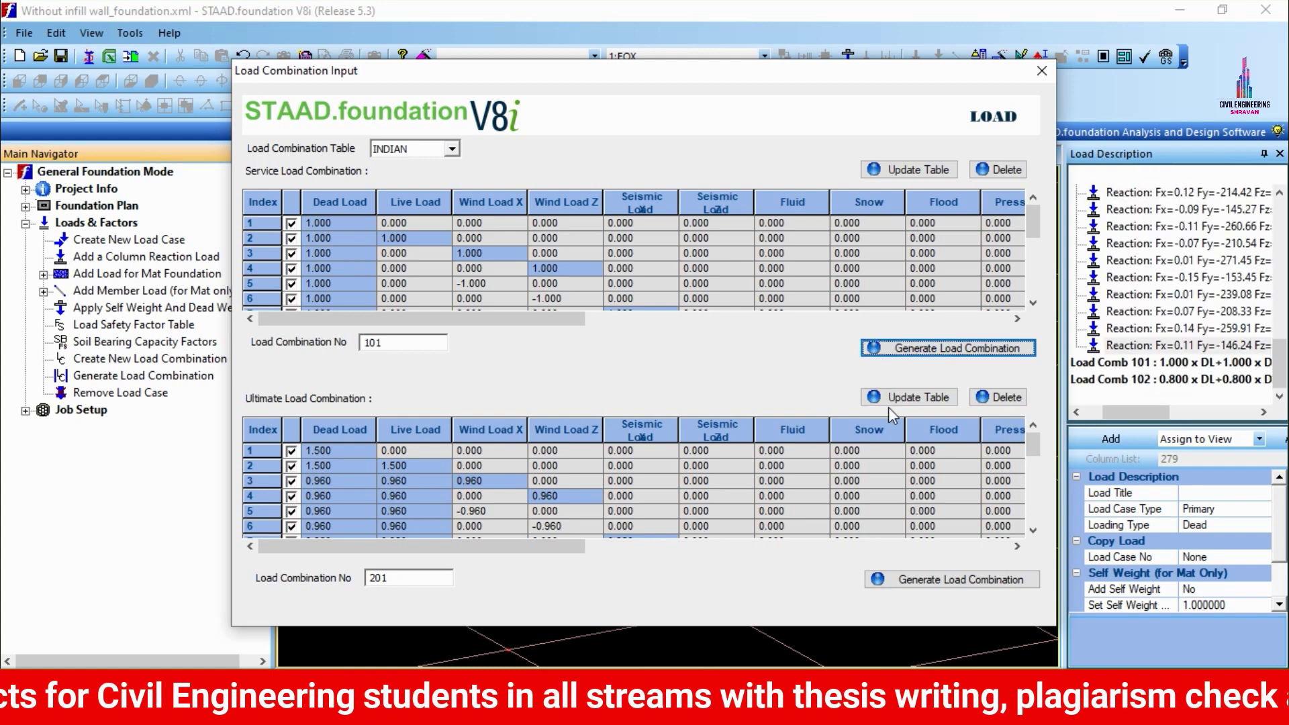
click(740, 392)
click(877, 576)
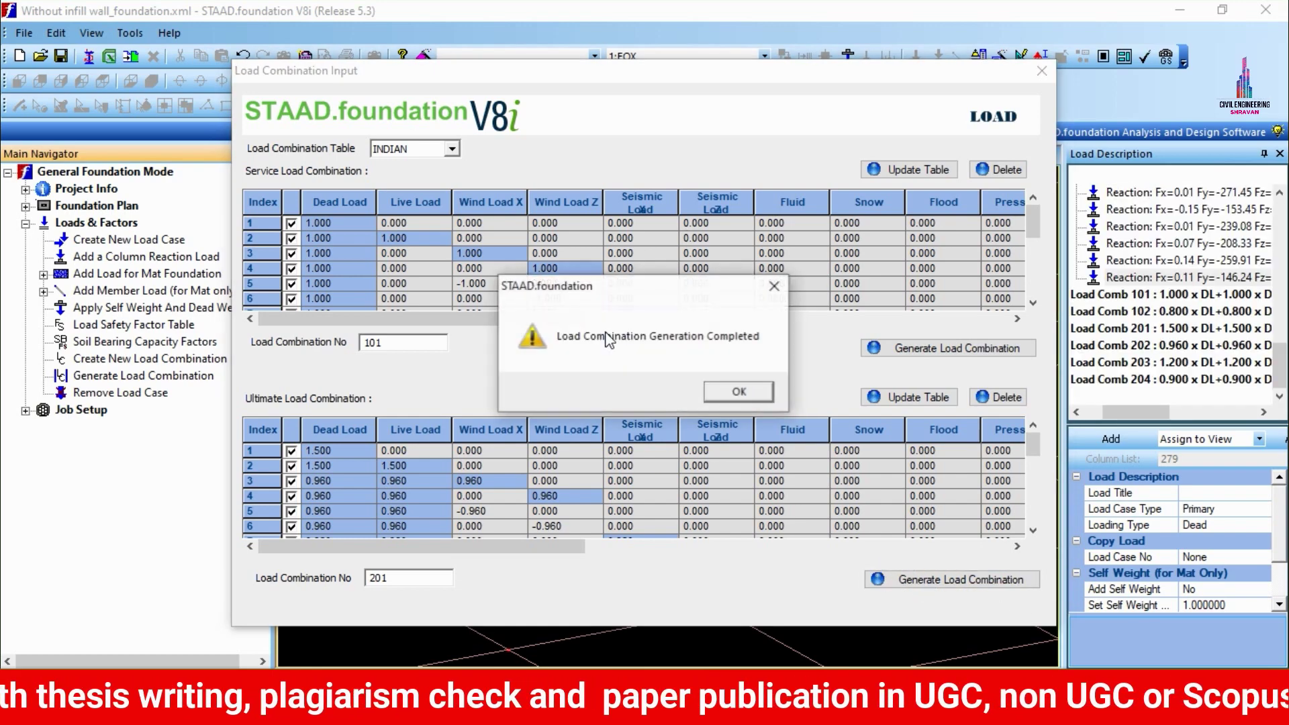
click(764, 397)
click(1041, 71)
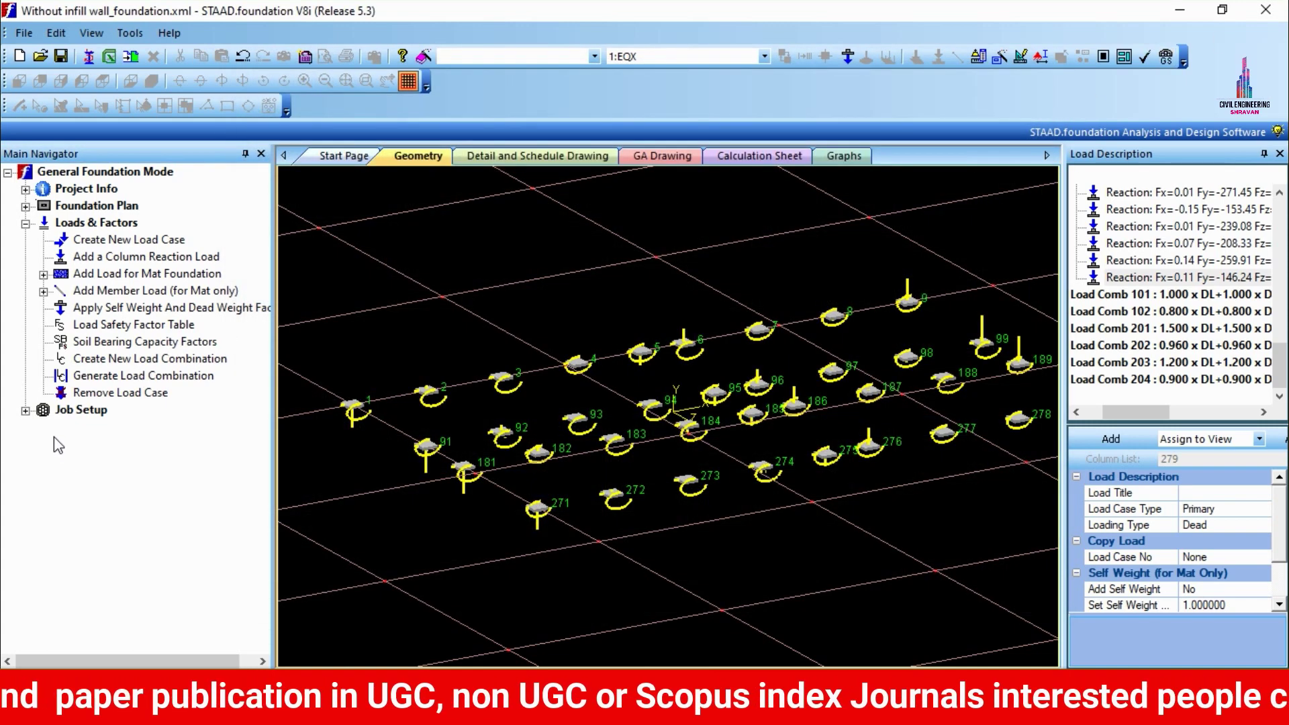
Step: Start a new footing job named 'f' with Indian design code and SI units
click(26, 410)
click(85, 432)
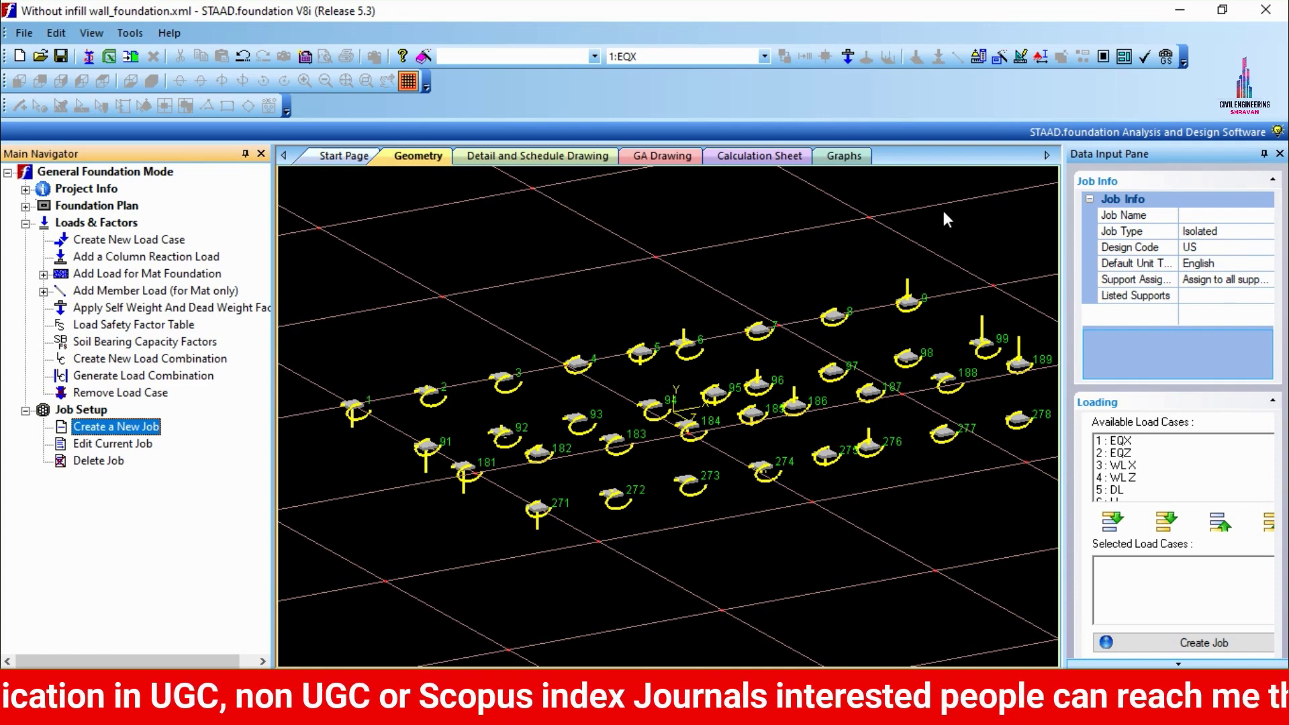
click(1221, 216)
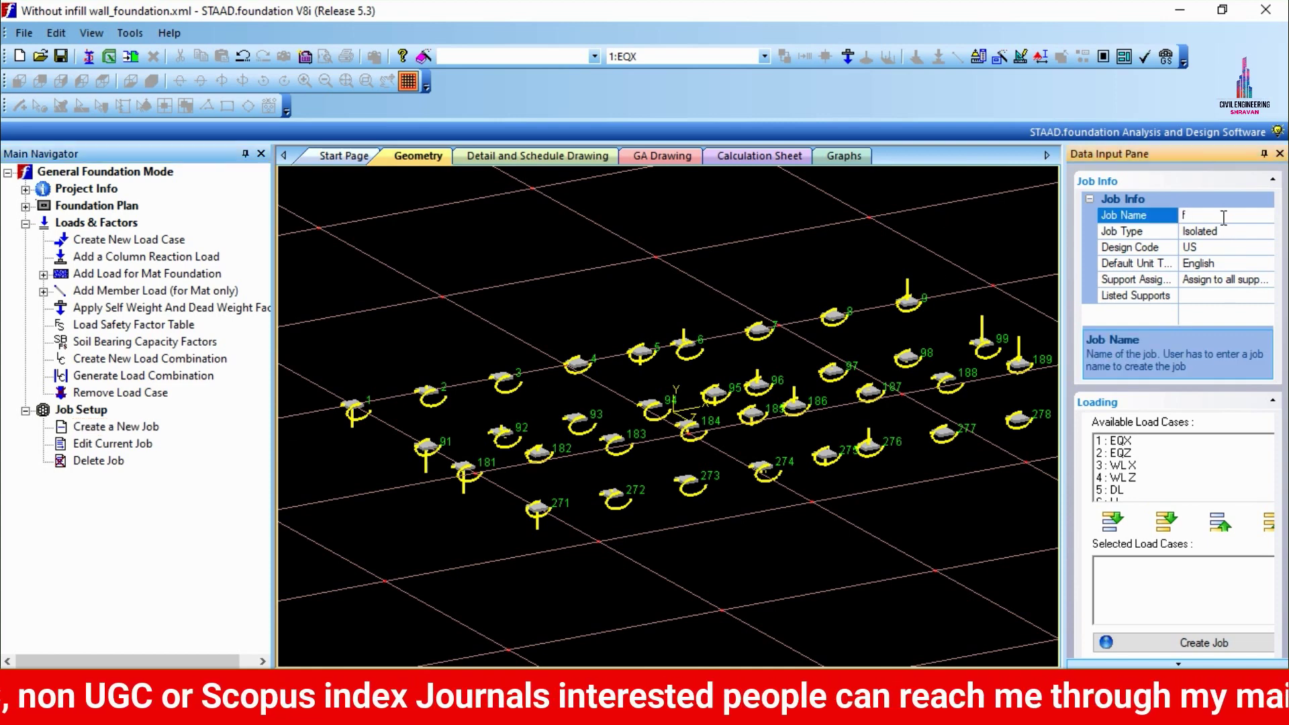
click(1247, 249)
click(1267, 248)
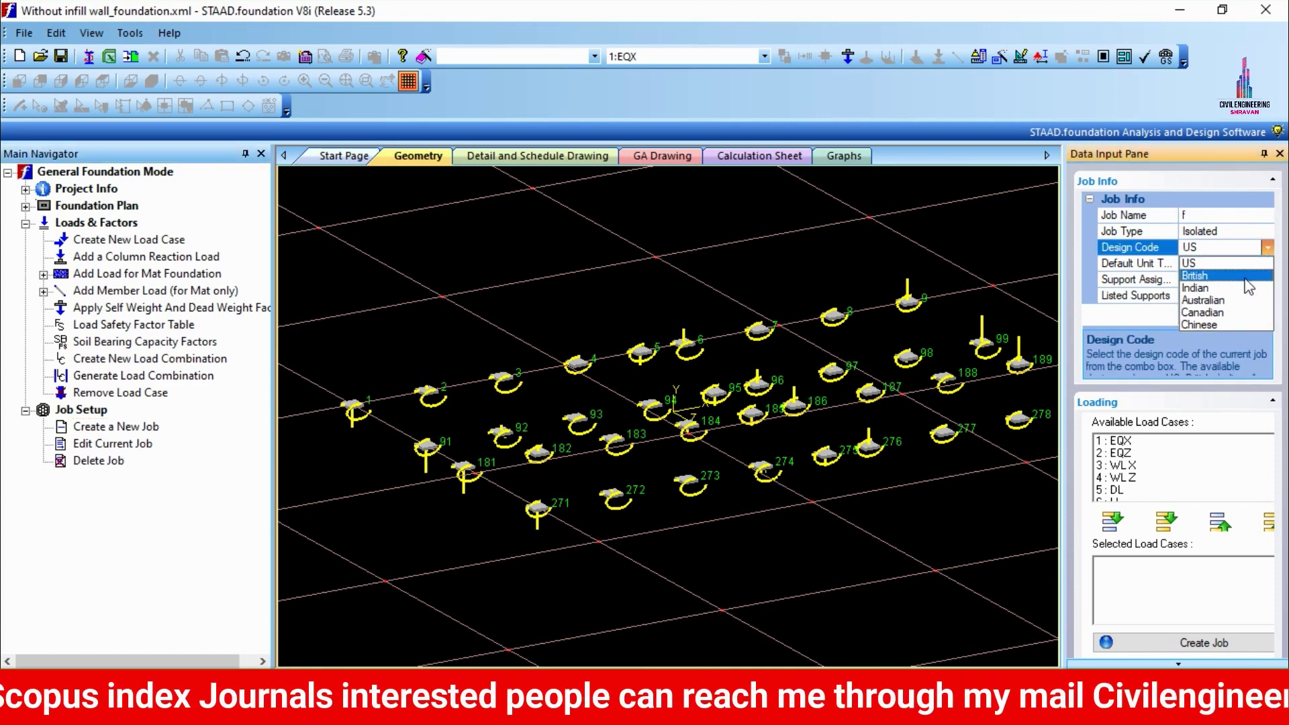
click(1223, 298)
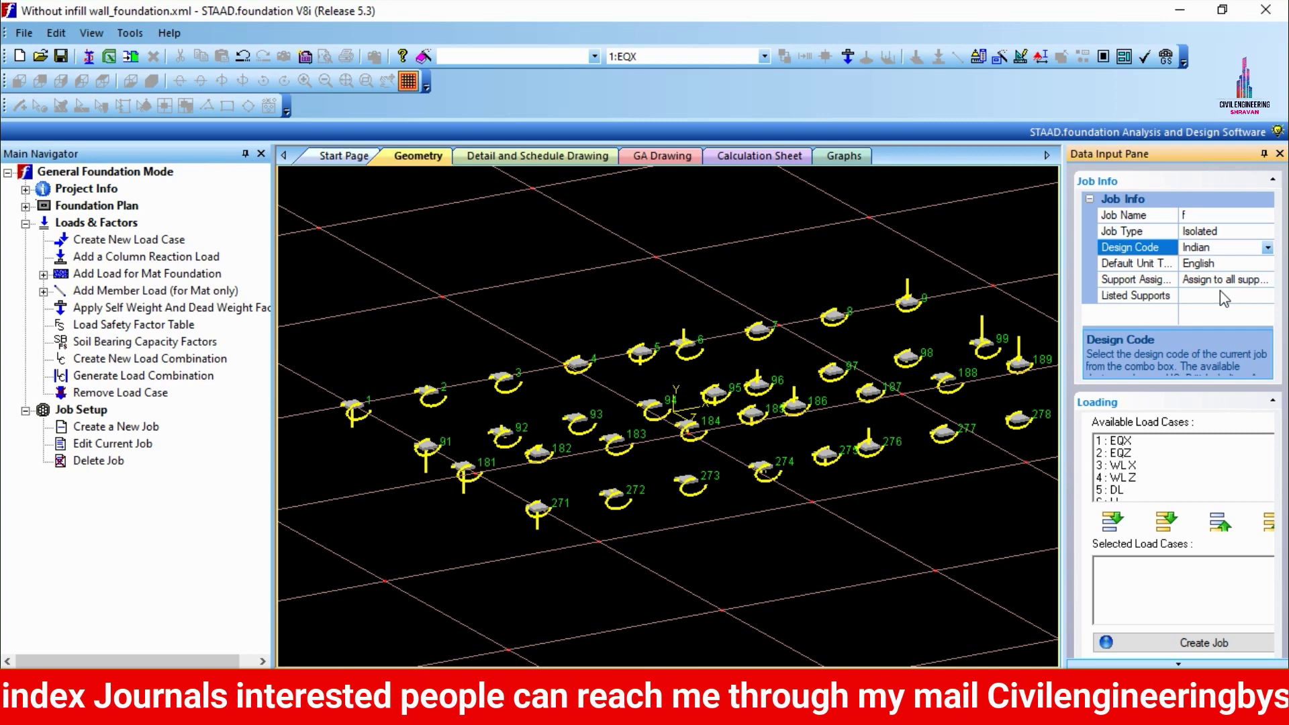
click(1266, 265)
click(1268, 264)
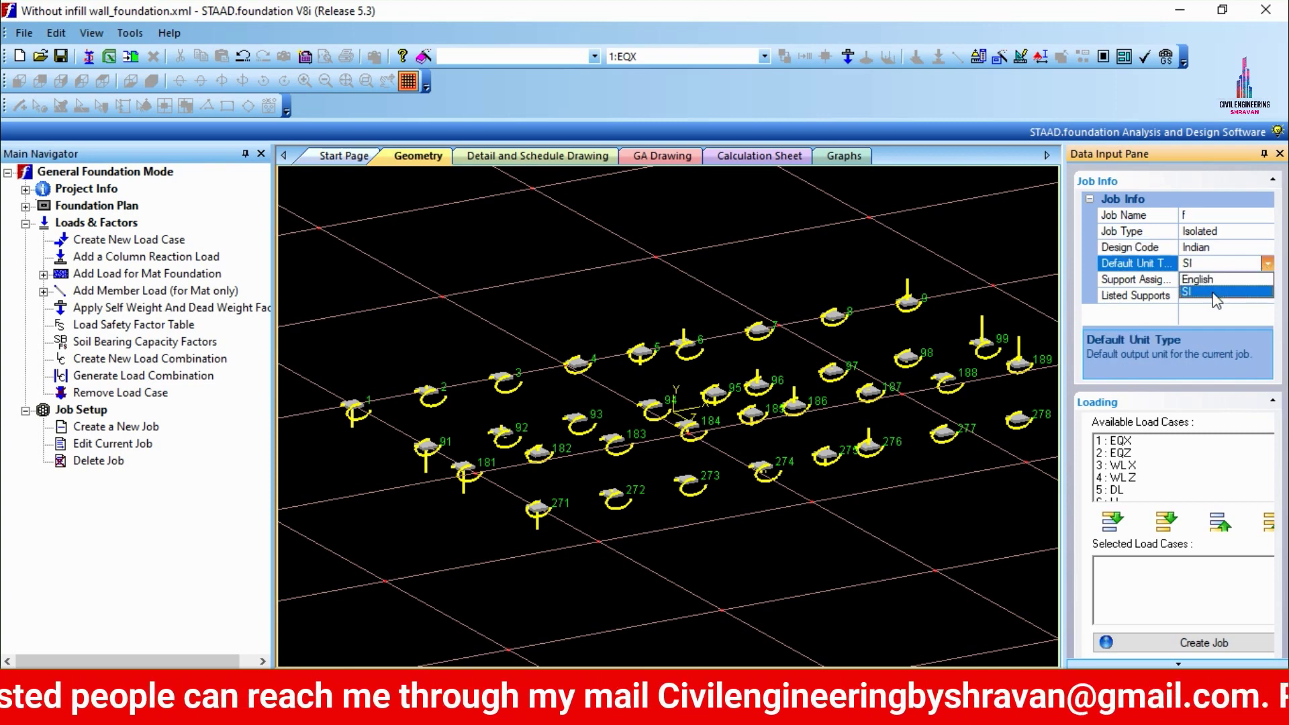
click(1217, 293)
Step: Add load combinations 101–204 to the job and create the isolated footing job
scroll(1144, 473, down, 2)
scroll(1144, 474, up, 1)
mouse_move(1120, 484)
mouse_down()
mouse_move(1119, 463)
mouse_move(1118, 497)
mouse_up()
scroll(1117, 473, up, 1)
scroll(1117, 487, down, 3)
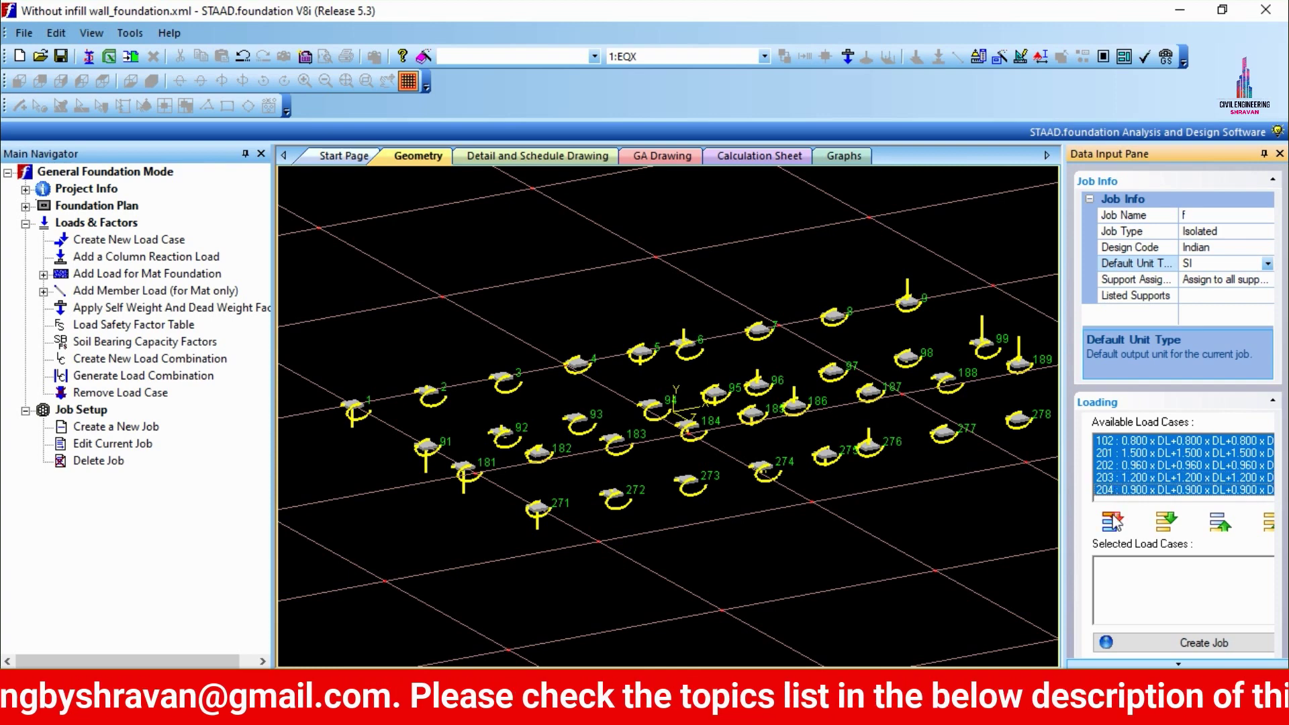
click(1112, 520)
click(1152, 646)
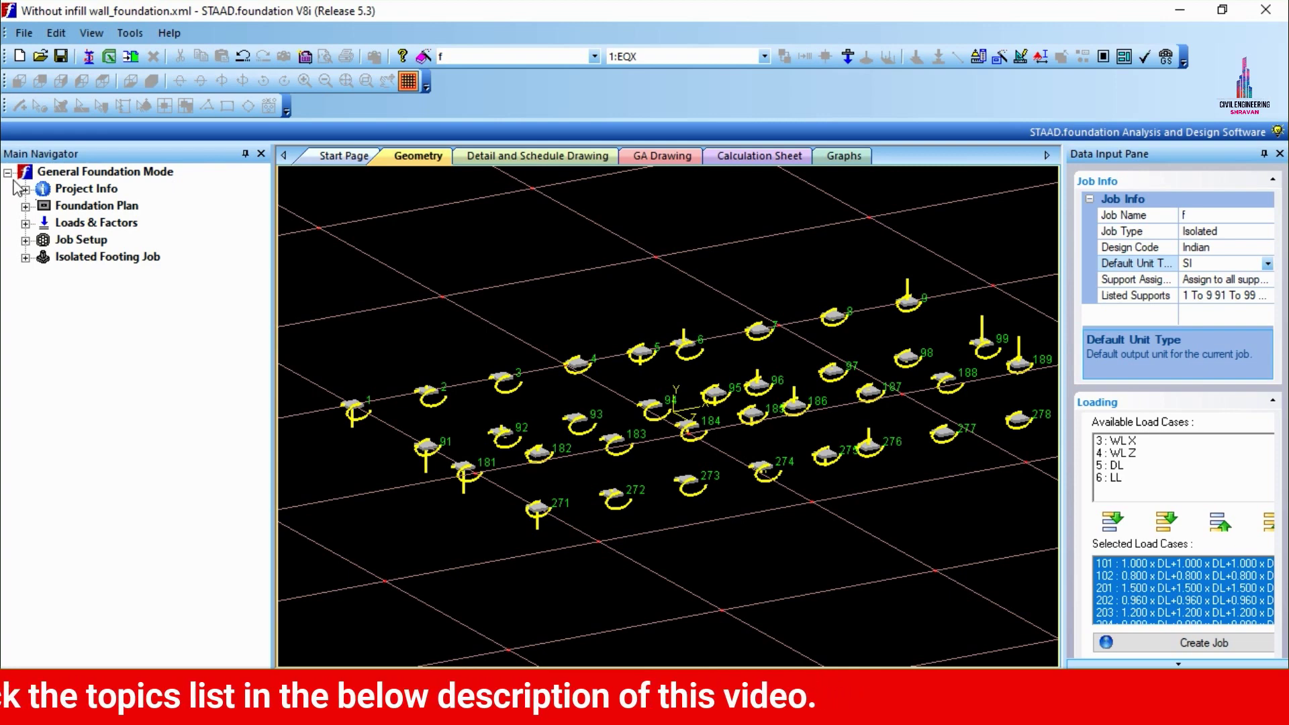
Step: Review the concrete, cover, soil, geometry and sliding/overturning parameters, then request design
click(25, 257)
click(43, 274)
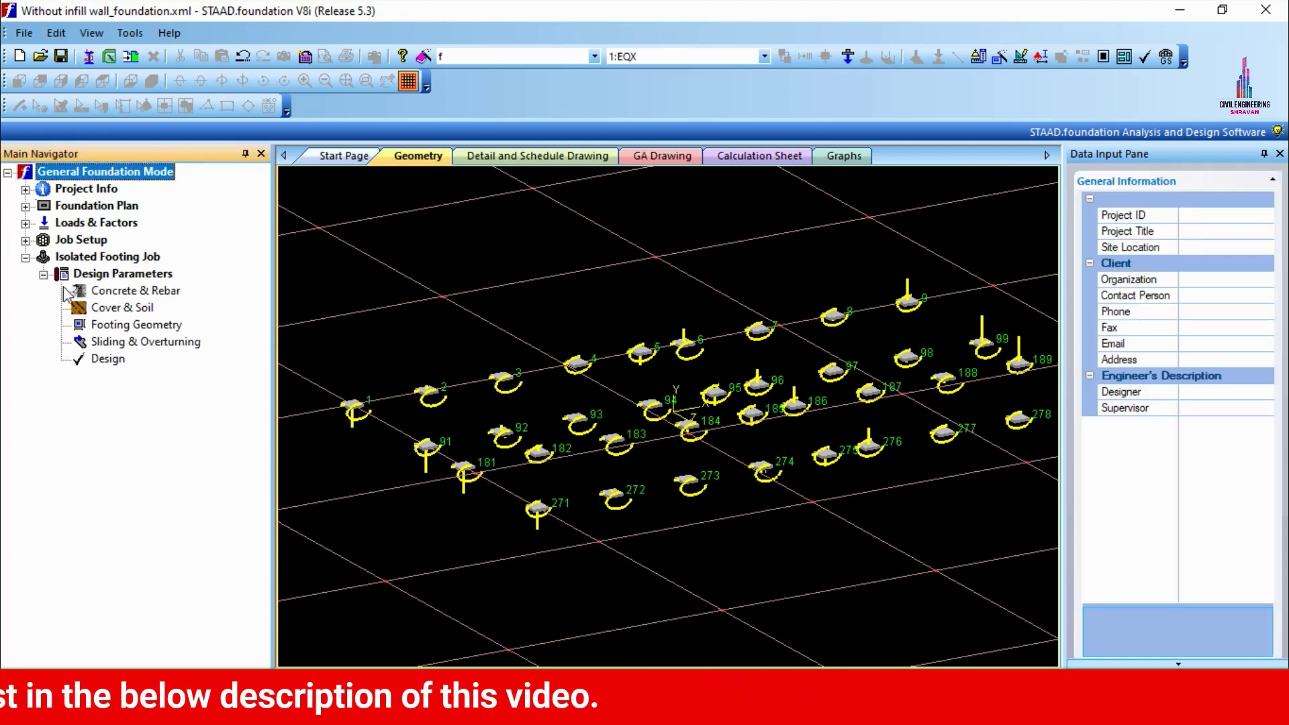
click(139, 293)
click(144, 308)
click(151, 326)
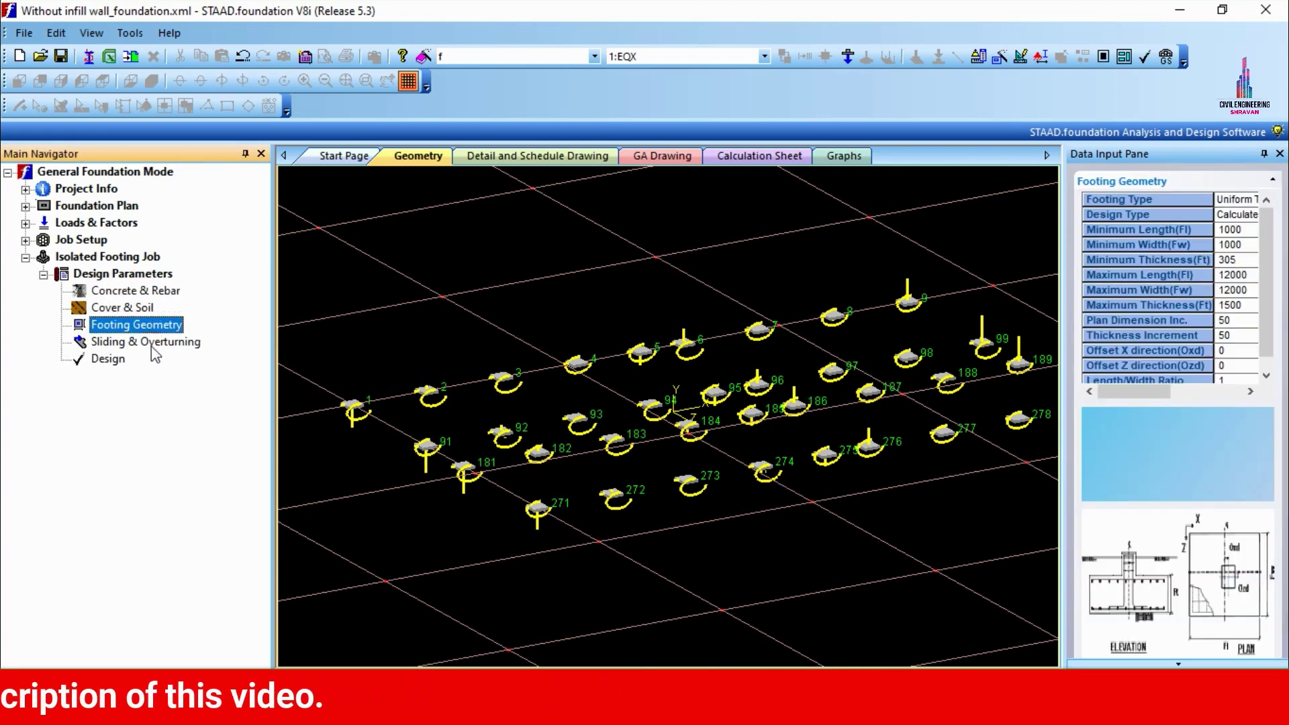
click(151, 345)
click(119, 361)
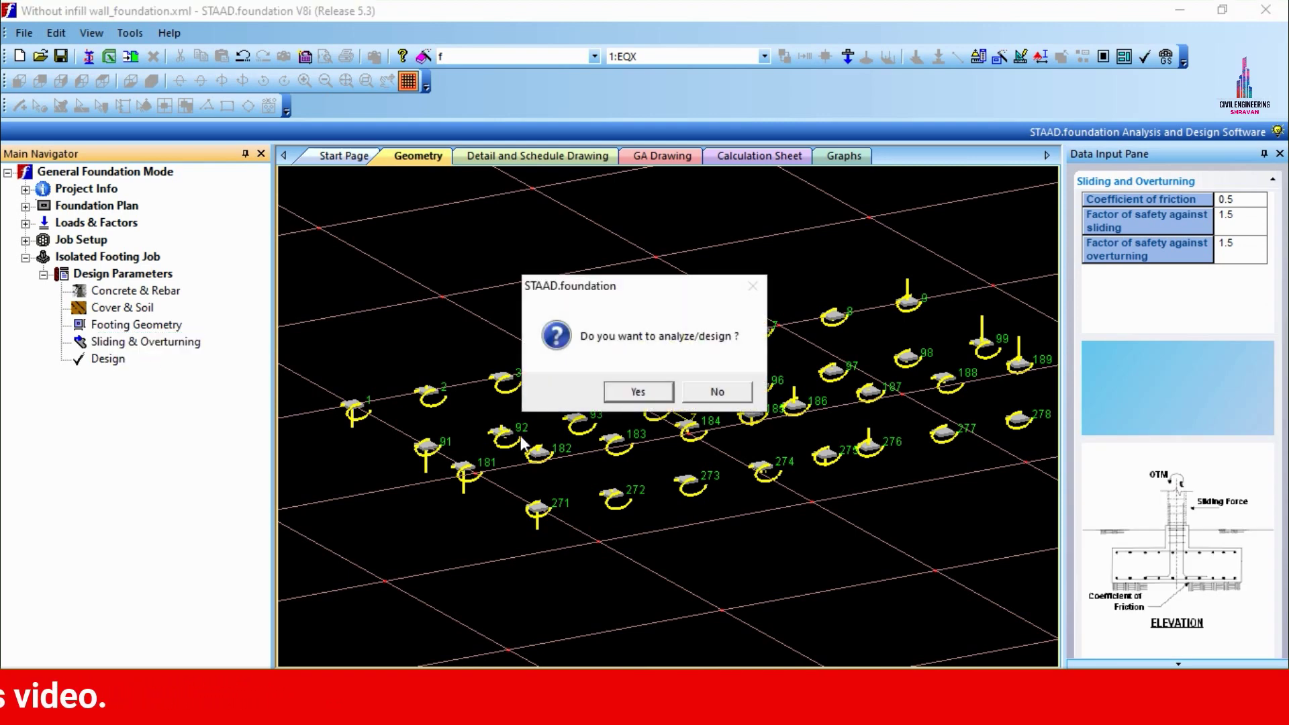
Step: Confirm the analysis and design to produce the IS 456-2000 calculation sheet
click(637, 392)
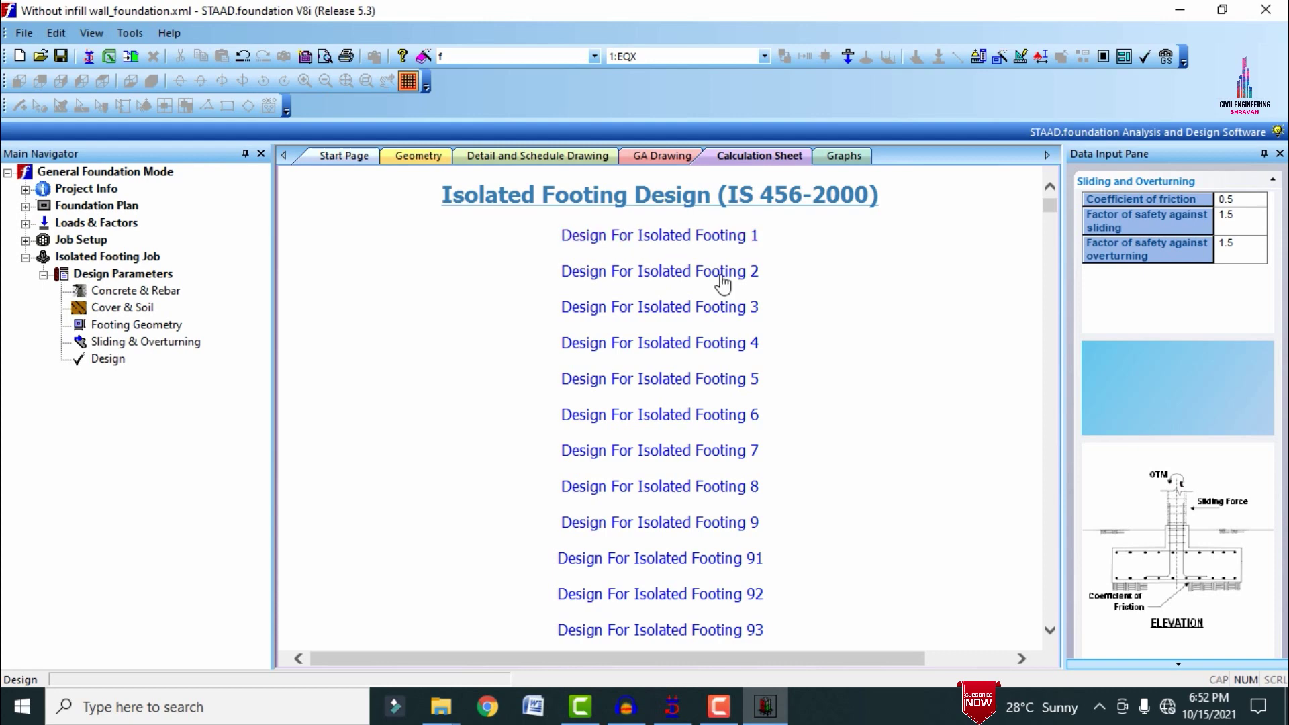
Step: Scroll through the design calculations for isolated footing 6
click(673, 416)
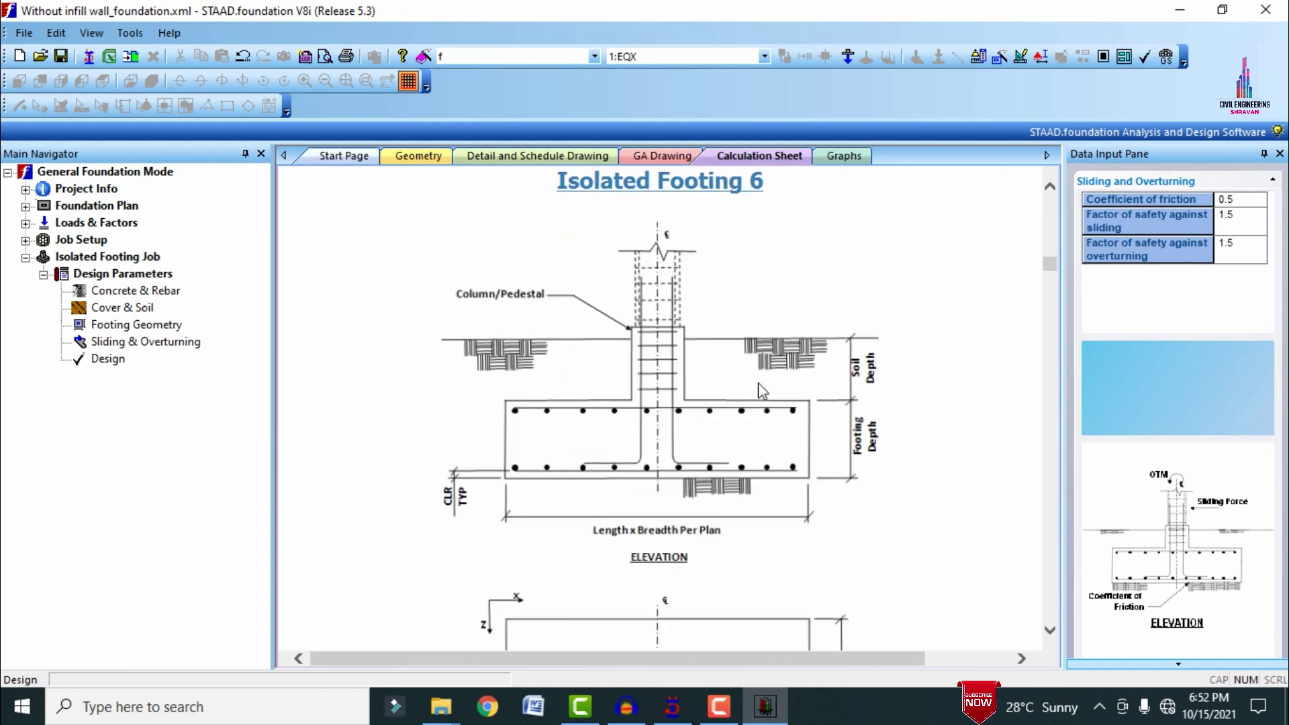
scroll(761, 389, down, 20)
scroll(821, 466, down, 20)
scroll(793, 395, down, 20)
scroll(813, 429, down, 6)
Step: View the geometry, detail drawing, GA drawing and graphs, then close STAAD.foundation
click(344, 149)
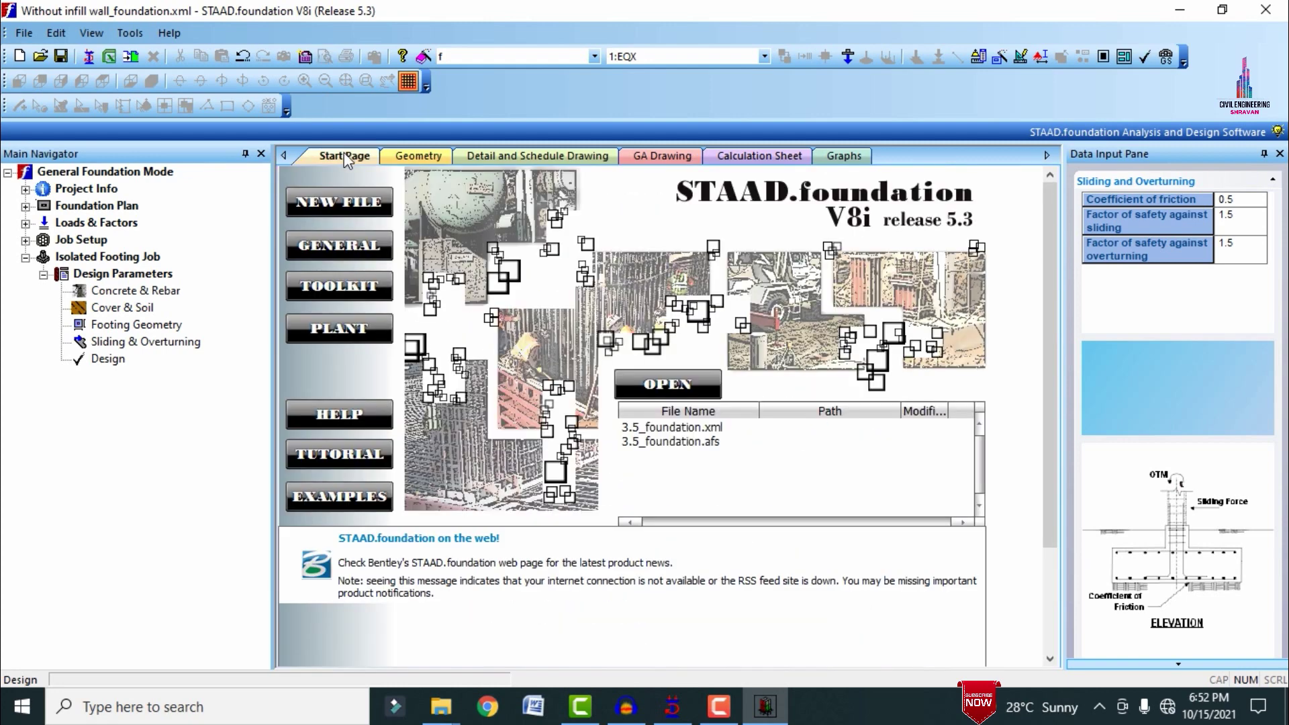
click(420, 161)
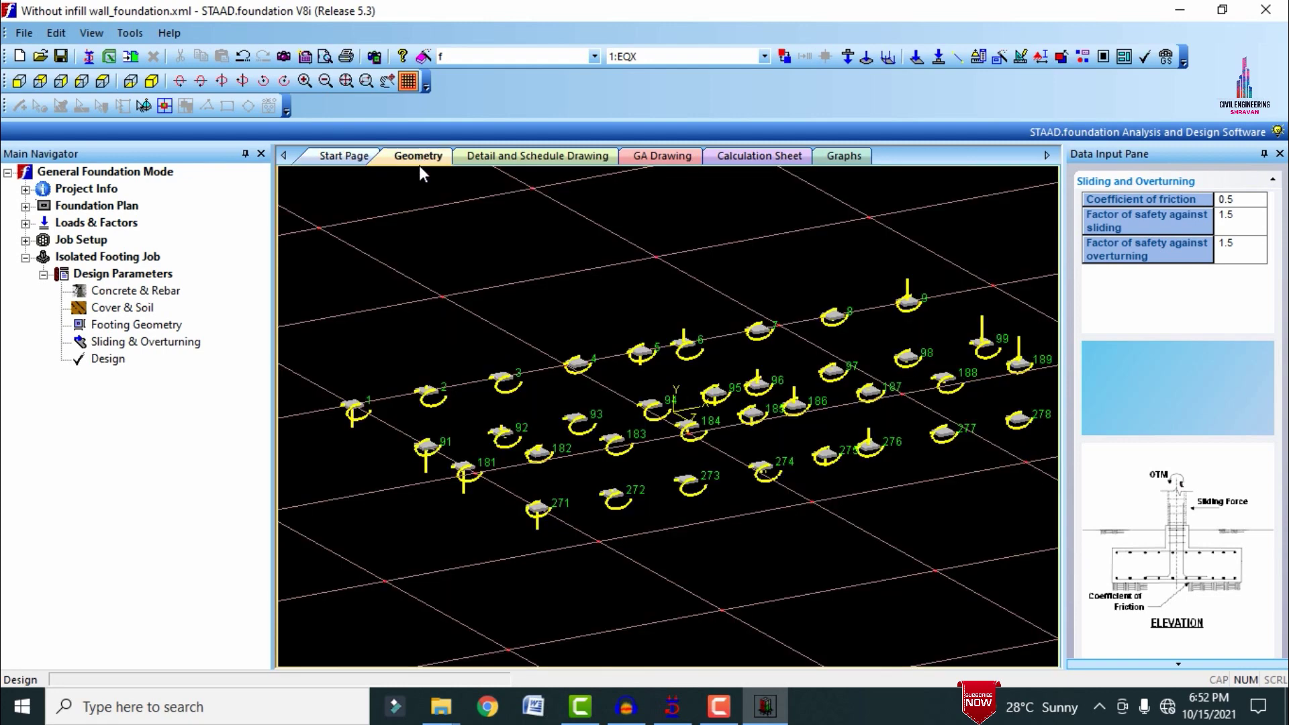
click(506, 161)
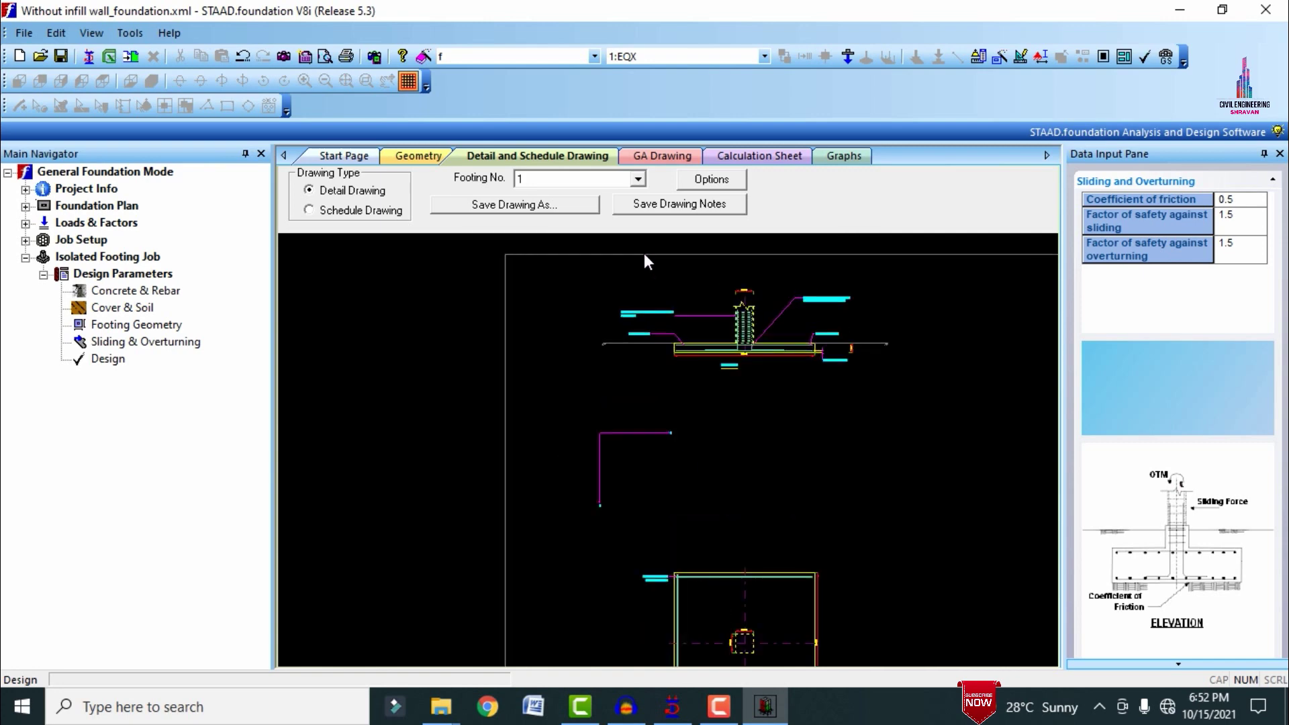
scroll(871, 292, up, 3)
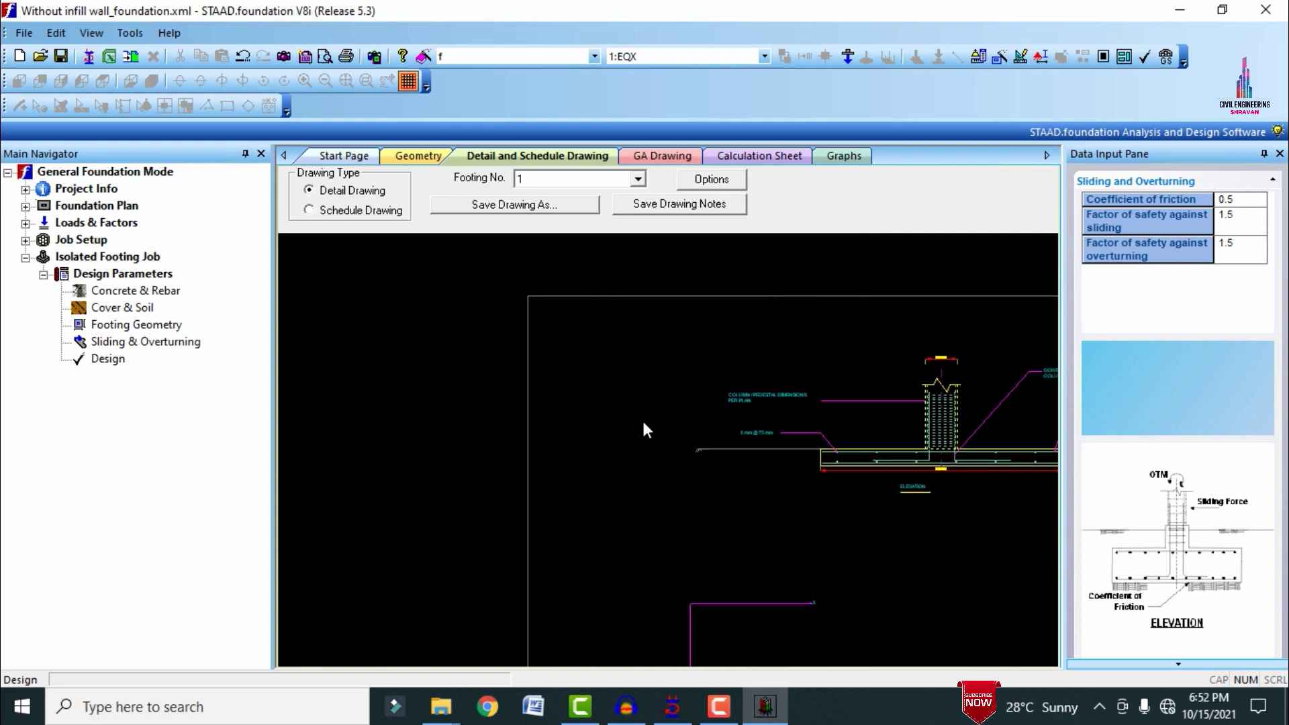
scroll(640, 421, down, 5)
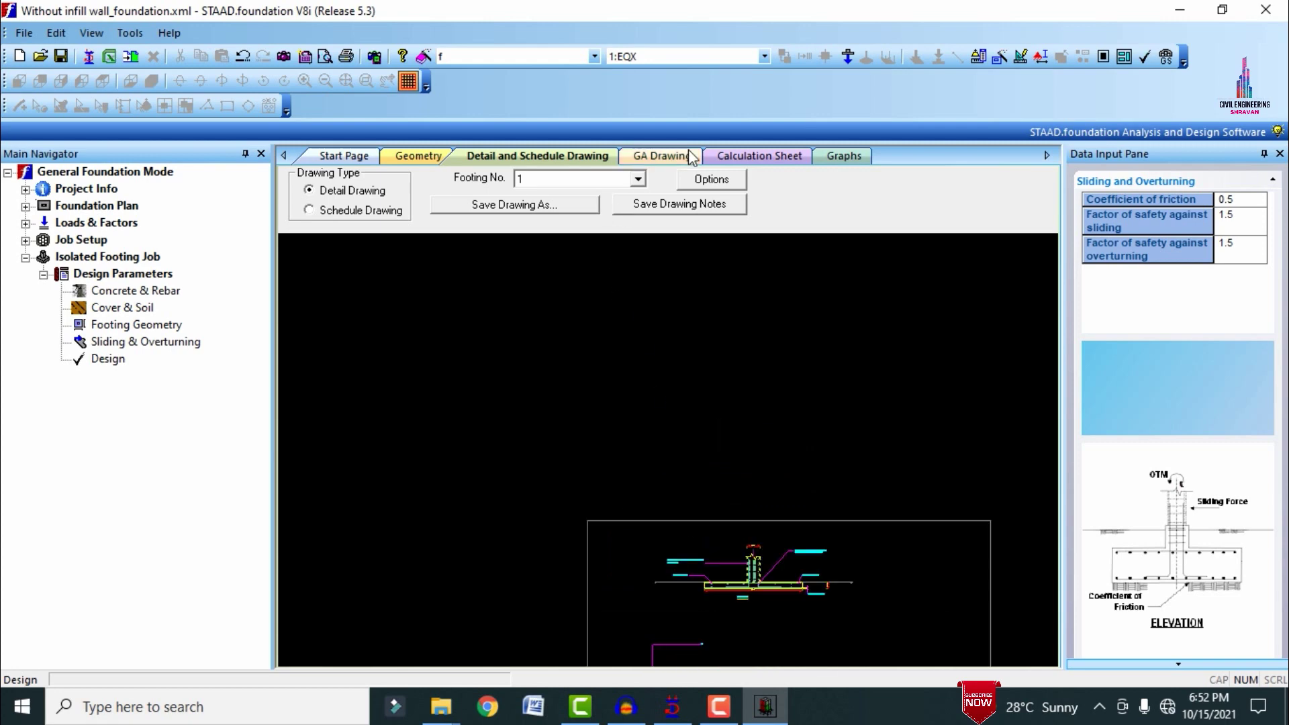
click(649, 161)
click(737, 158)
click(866, 157)
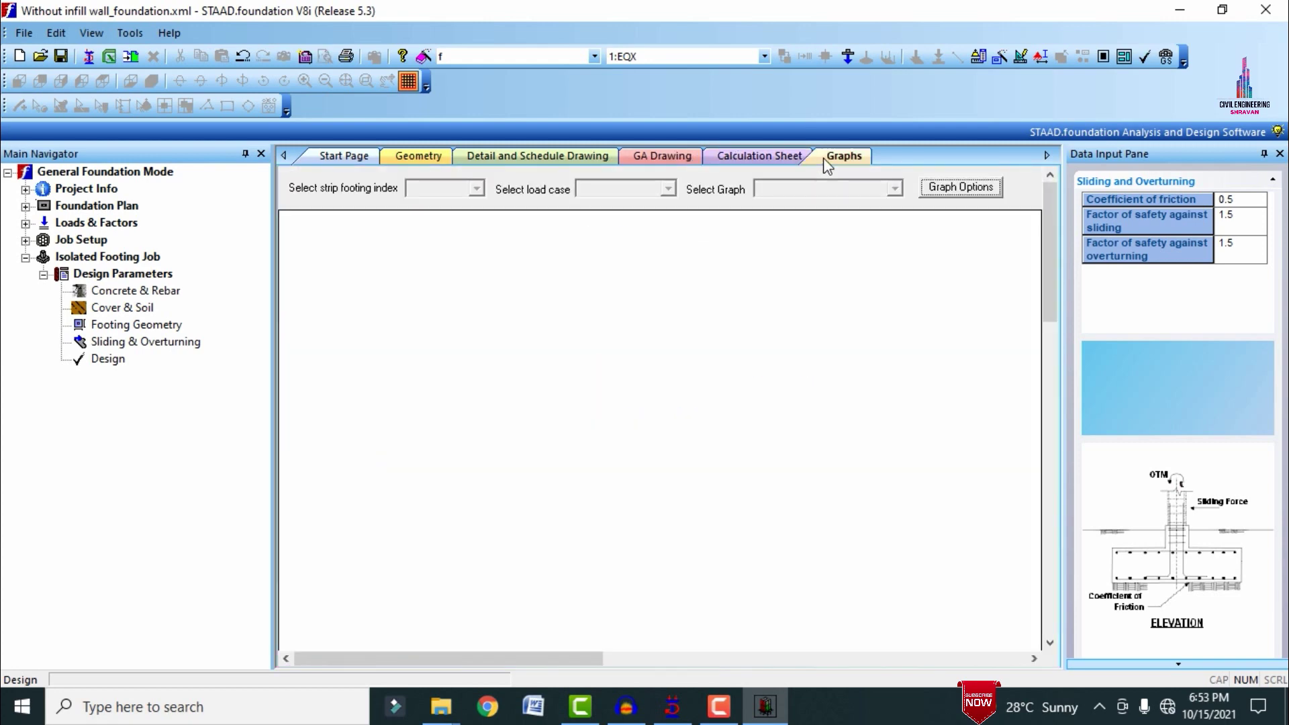
click(1265, 10)
drag(646, 400, 864, 468)
drag(749, 530, 761, 527)
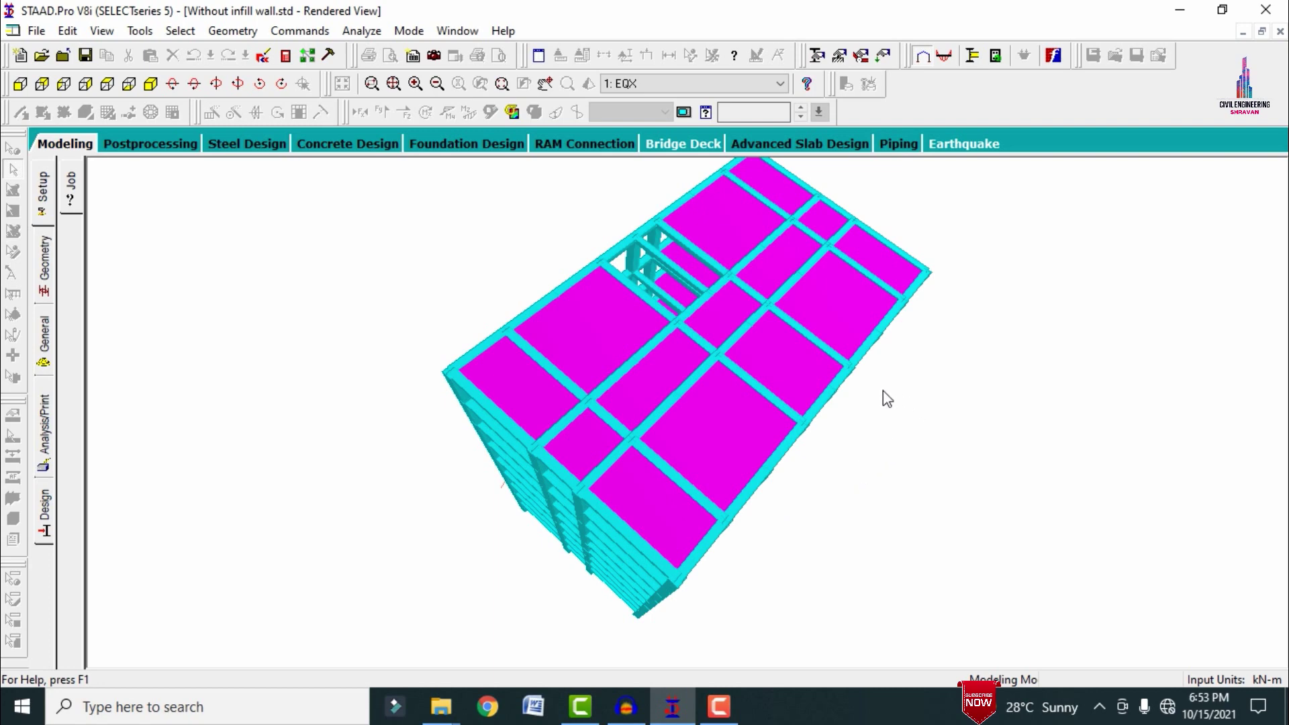
drag(742, 308, 615, 369)
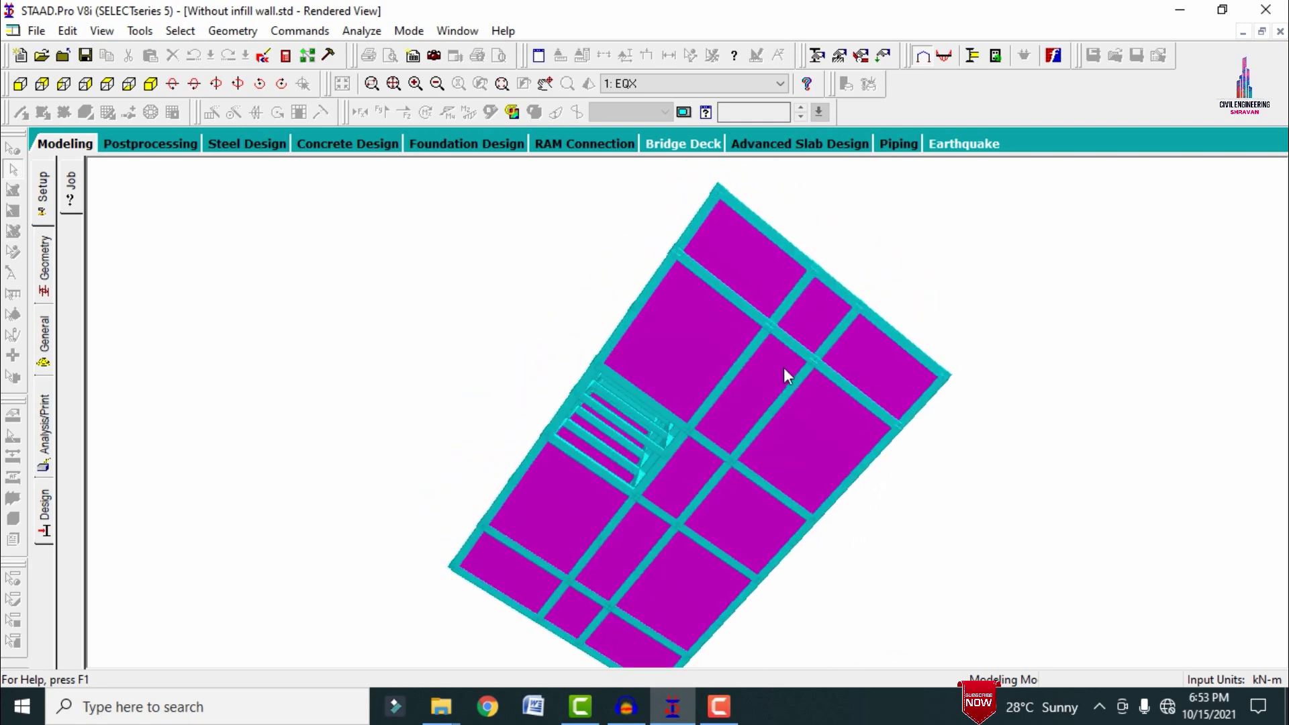